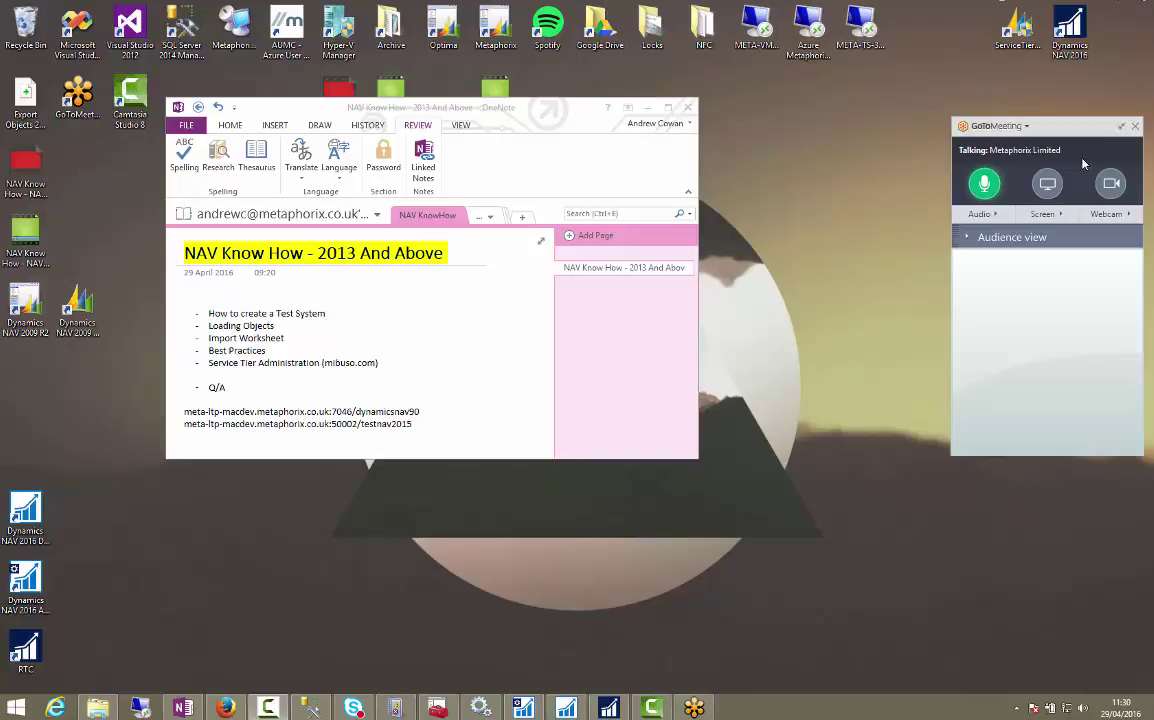
Highlight the How to create a Test System, Loading Objects and Import Worksheet agenda items in OneNote.
left_click_drag(1063, 125, 1072, 357)
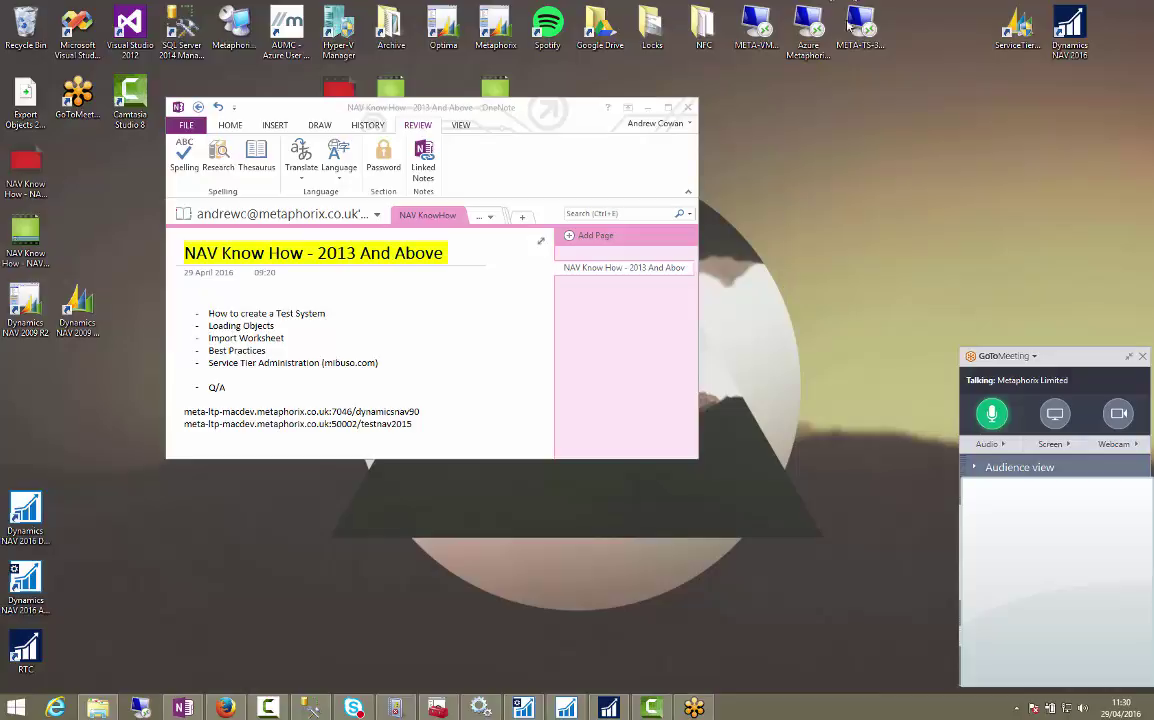
left_click_drag(511, 99, 559, 139)
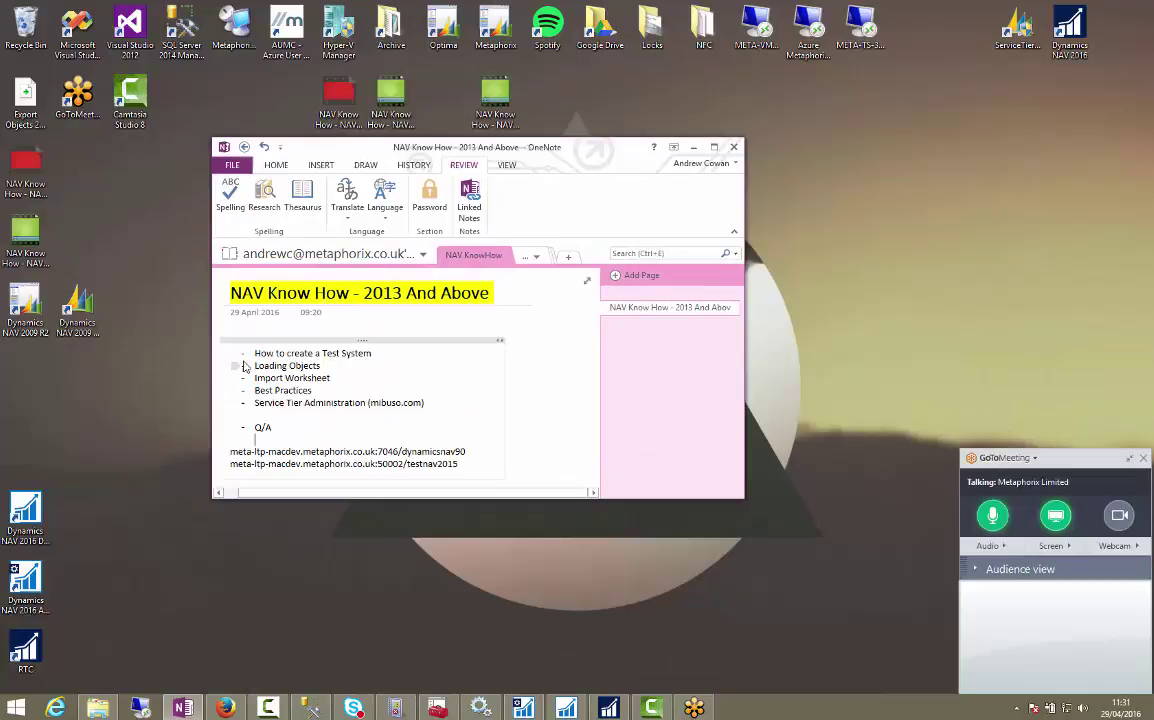
left_click_drag(268, 353, 380, 358)
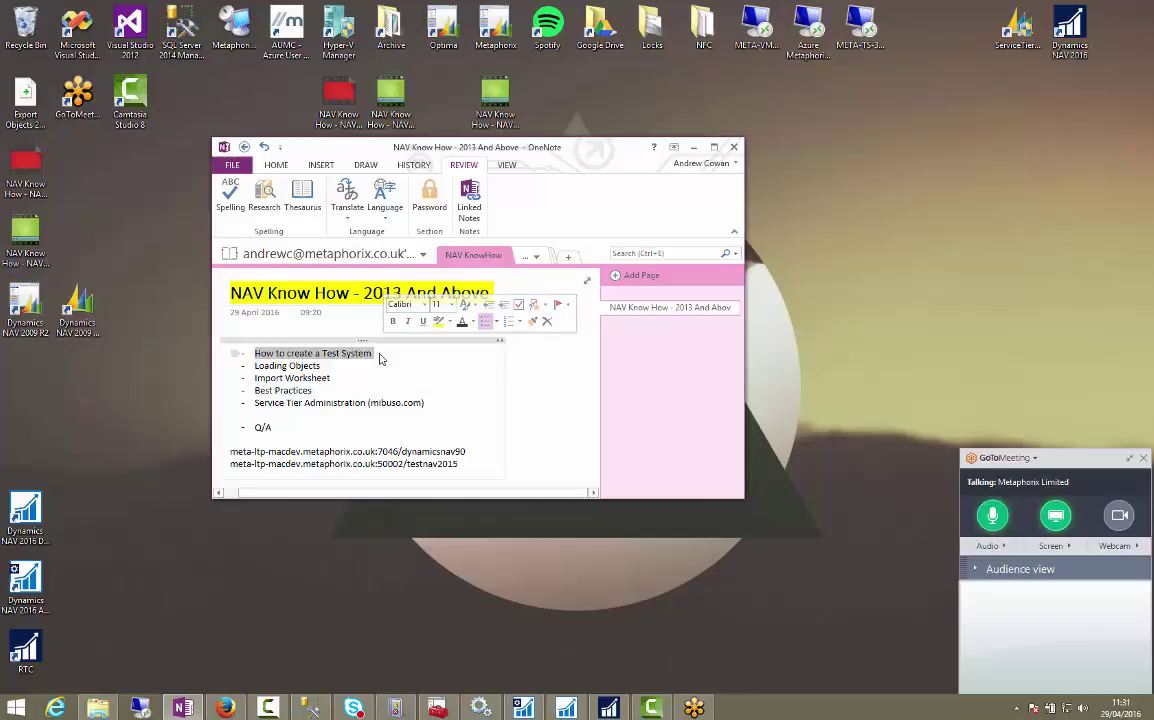
triple_click(262, 367)
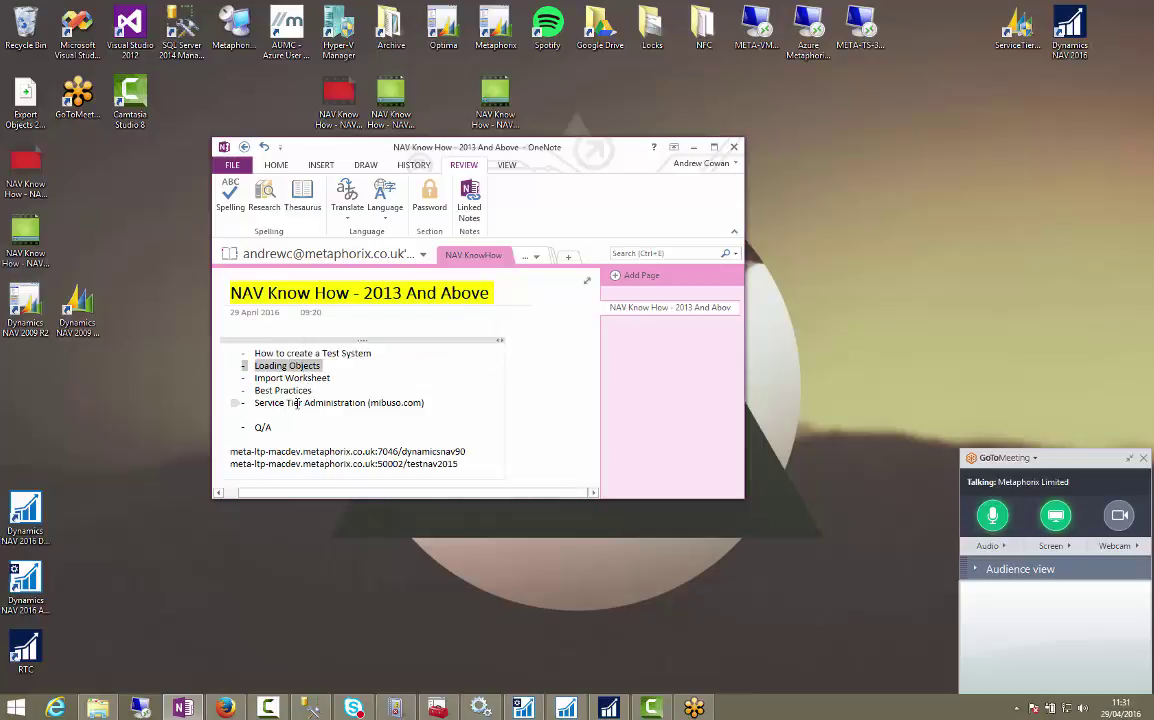
left_click_drag(270, 378, 372, 384)
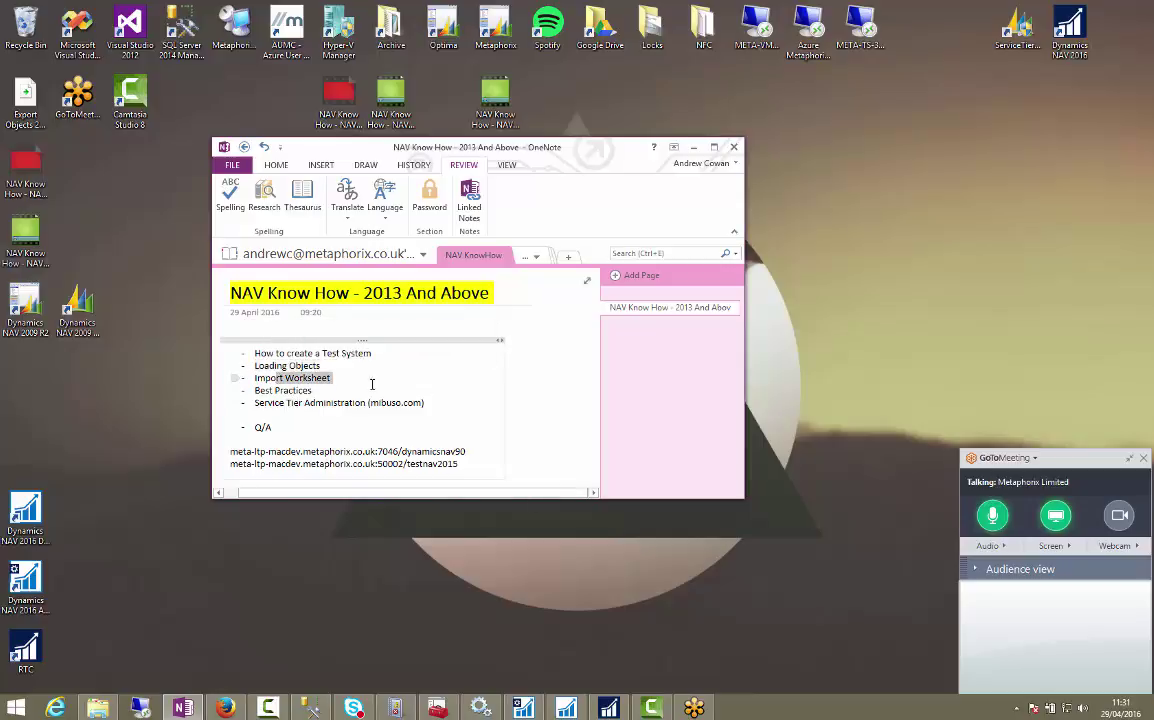
left_click(289, 384)
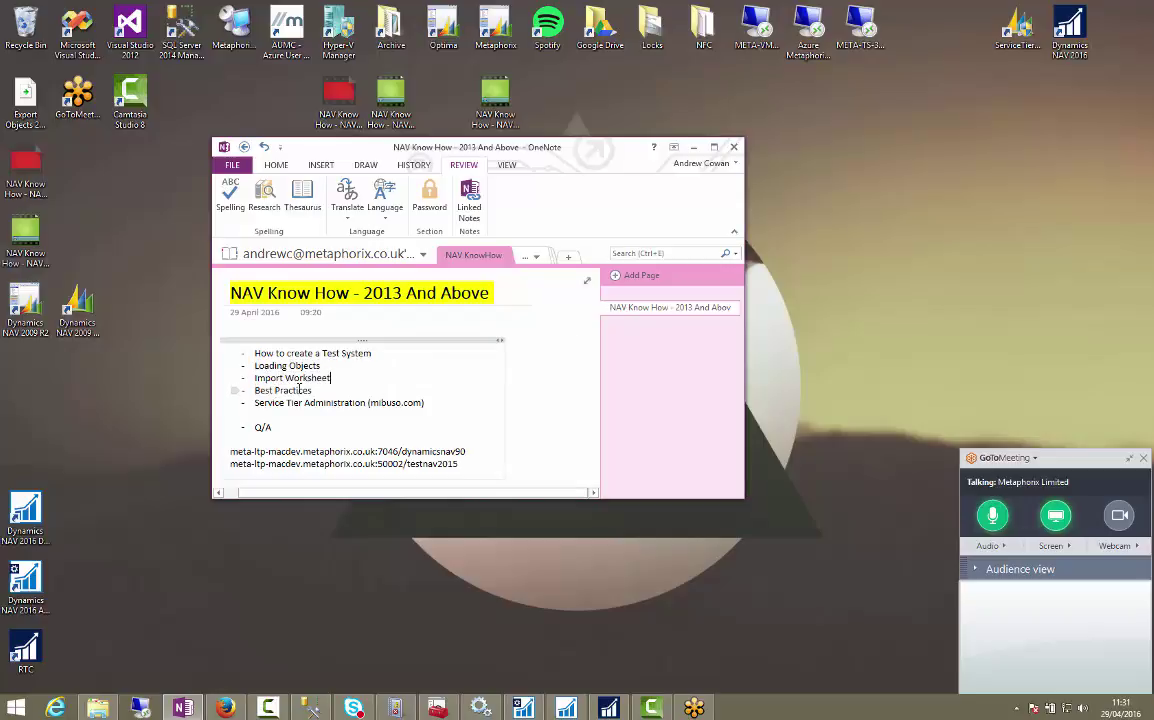
Highlight Best Practices and Q/A, and restore the empty line below Q/A.
double_click(299, 390)
double_click(264, 427)
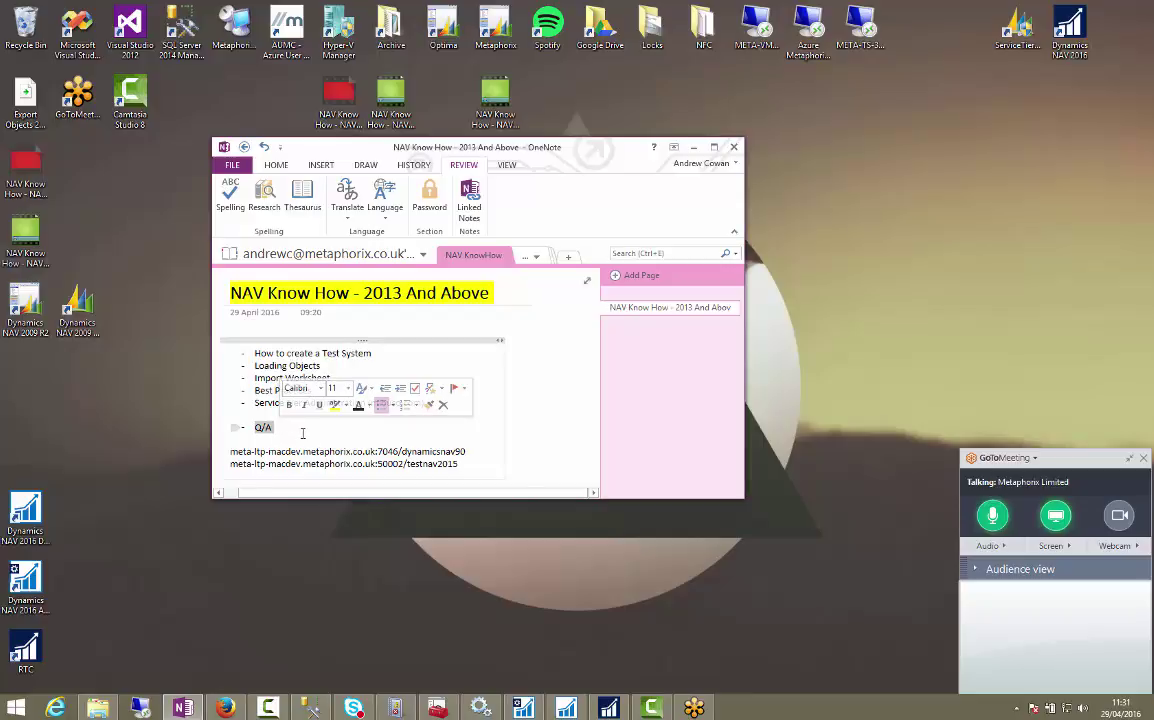
left_click(300, 435)
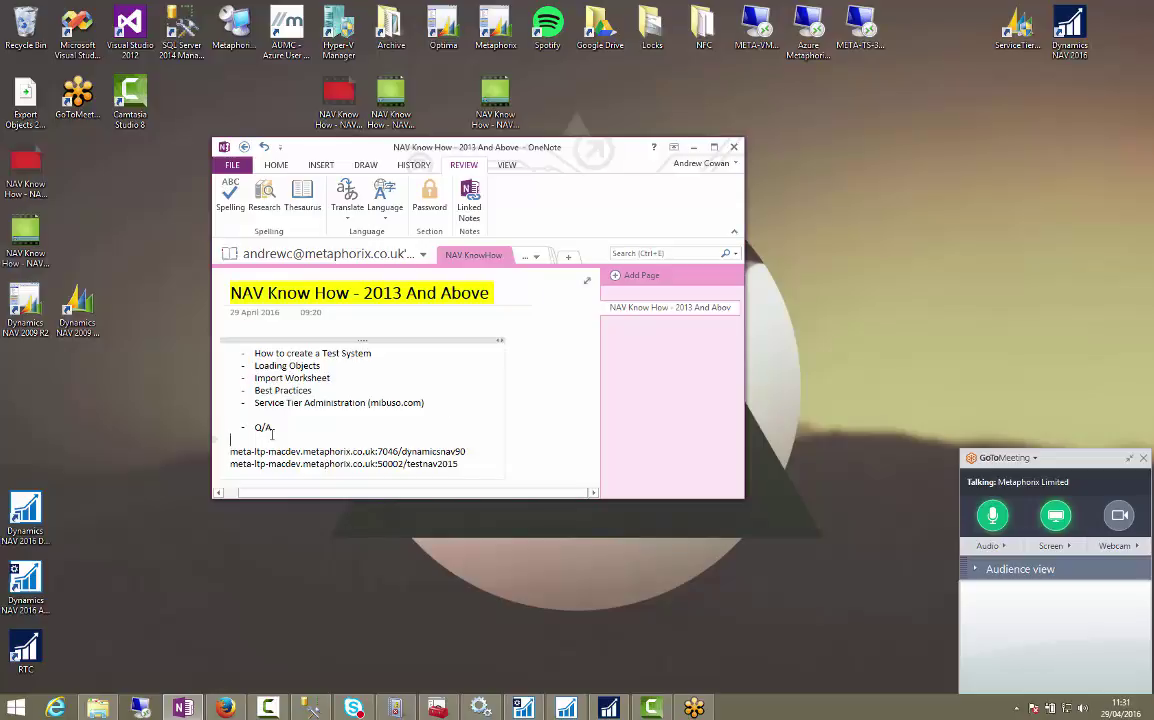
key("BackSpace")
key("Return")
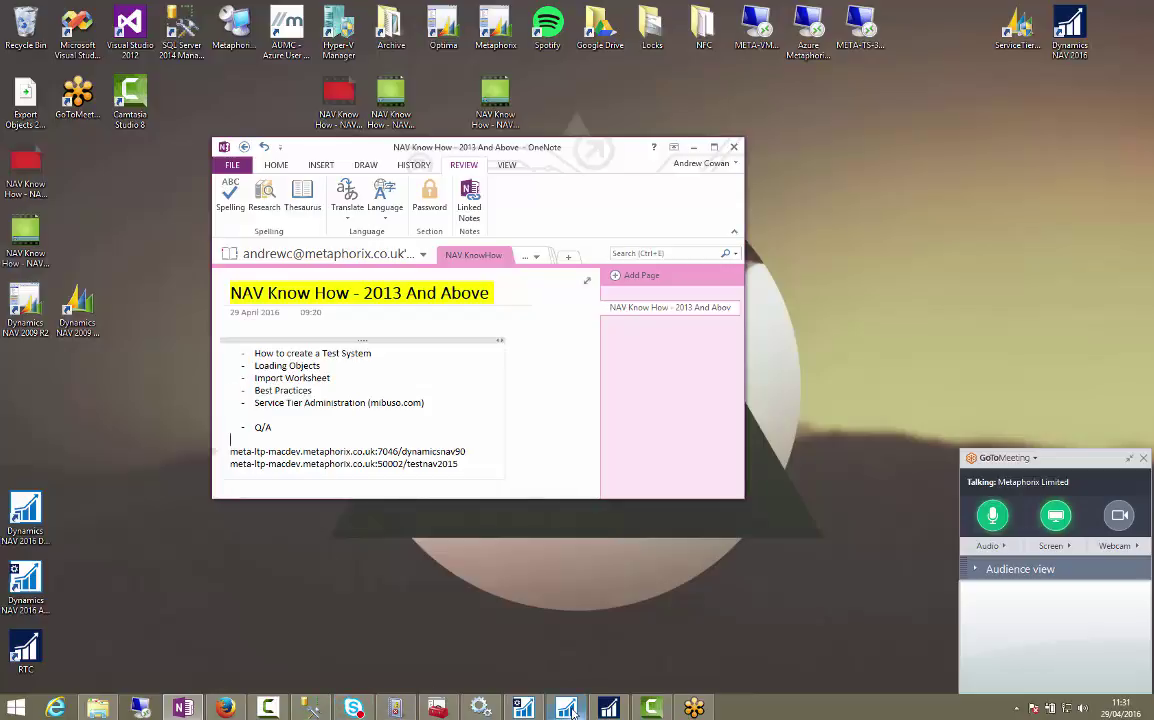
Check which server the Dynamics NAV client is connected to, leaving it unchanged.
left_click(624, 658)
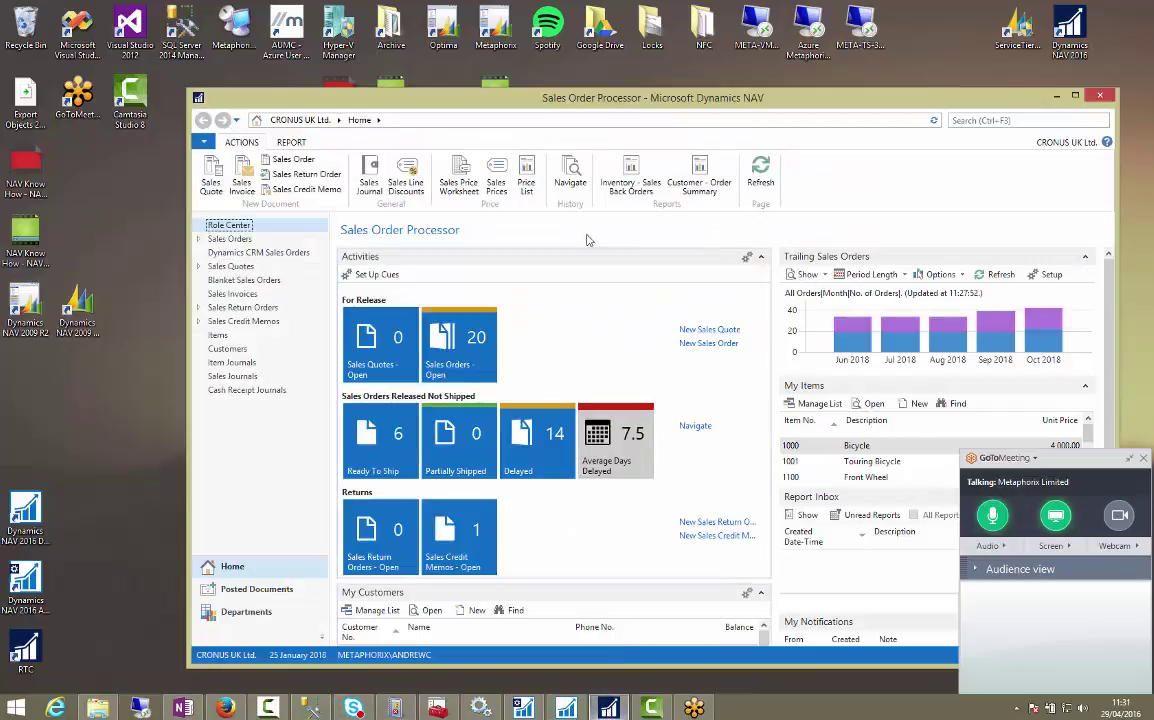
left_click_drag(644, 106, 538, 85)
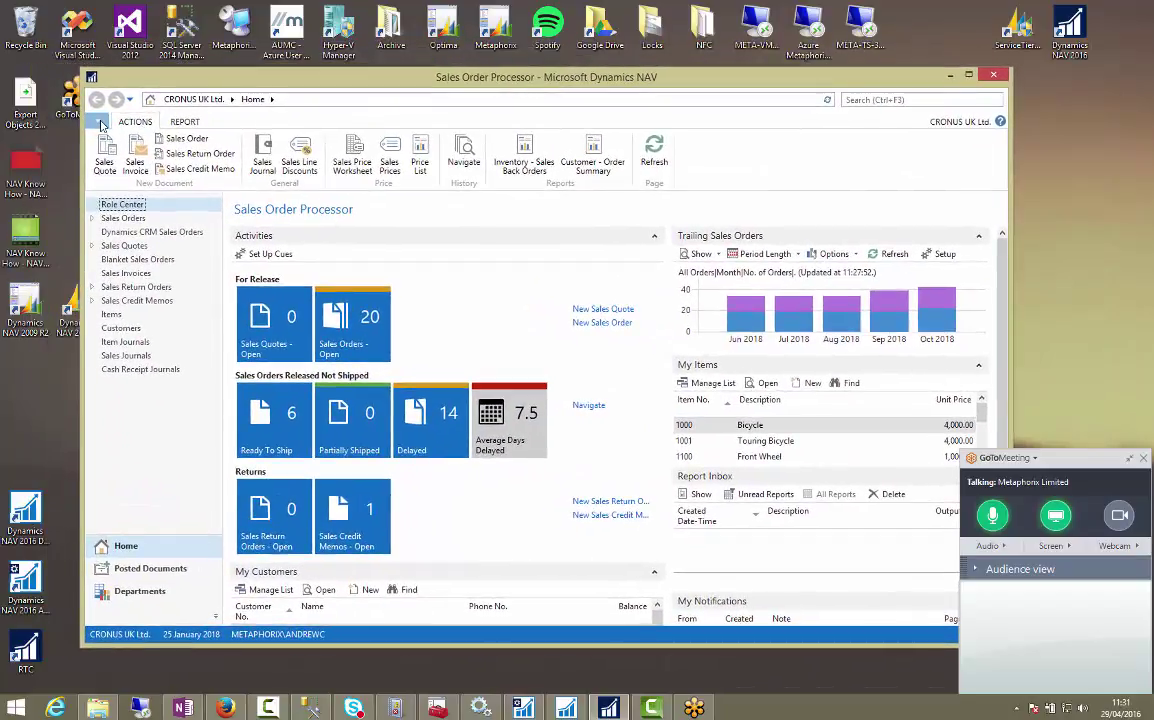
left_click(99, 121)
left_click(152, 198)
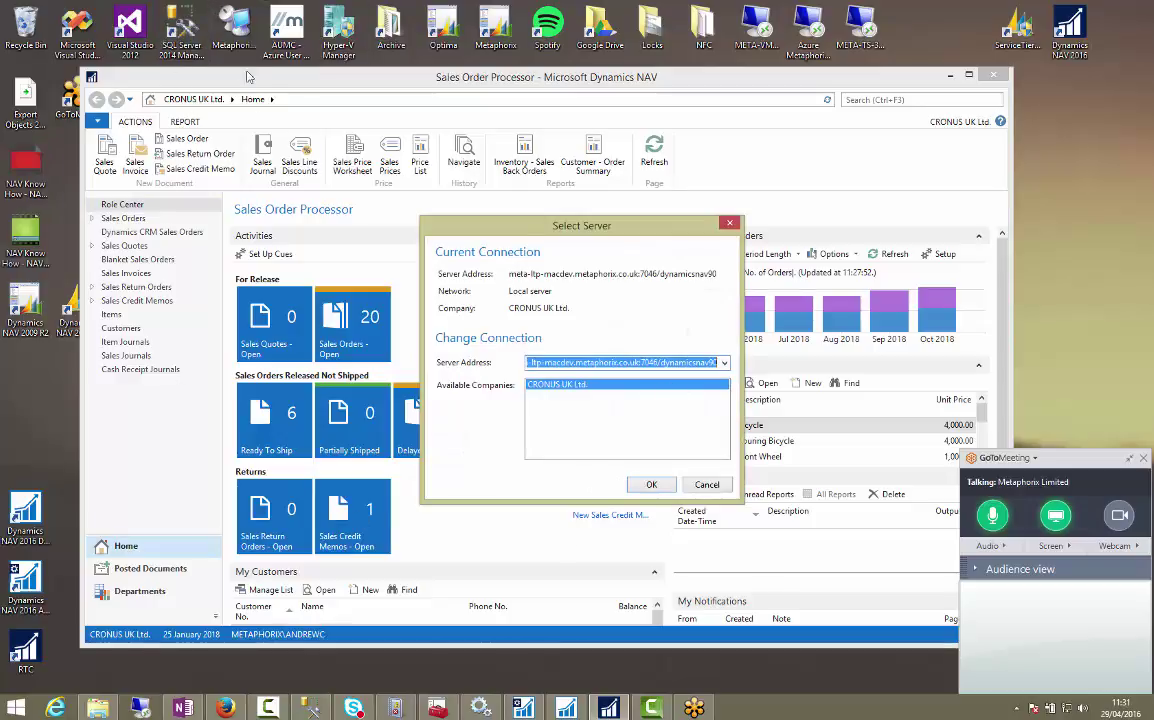
left_click_drag(512, 224, 448, 245)
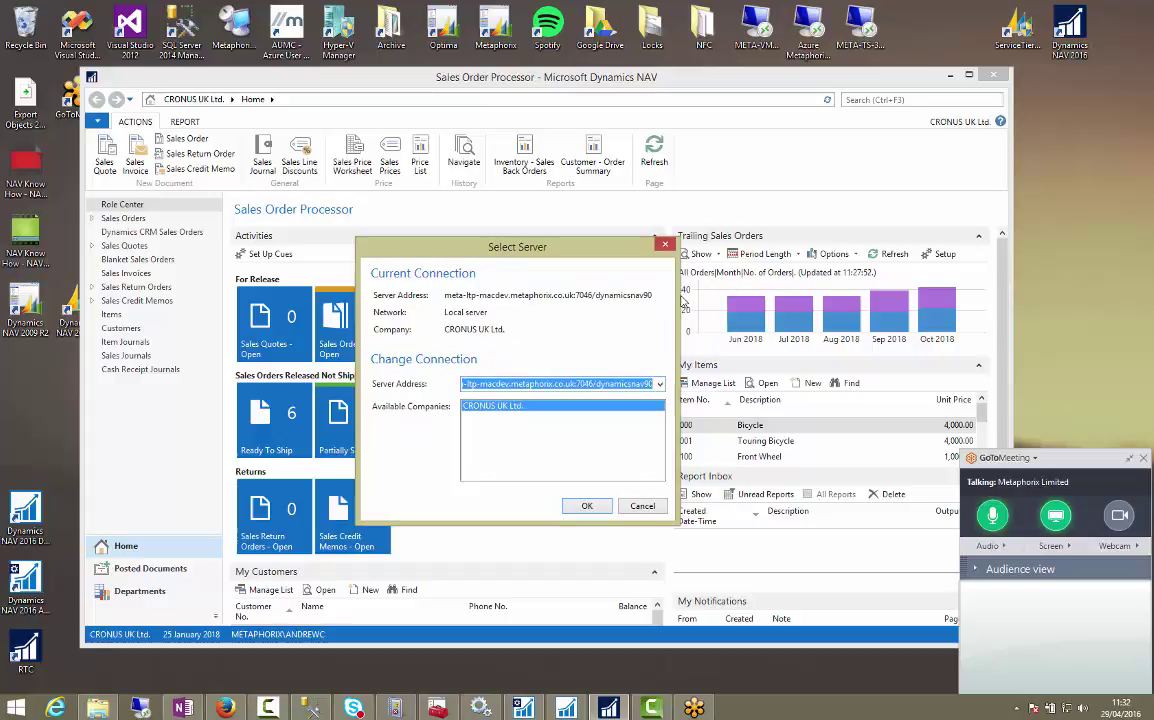
left_click(664, 244)
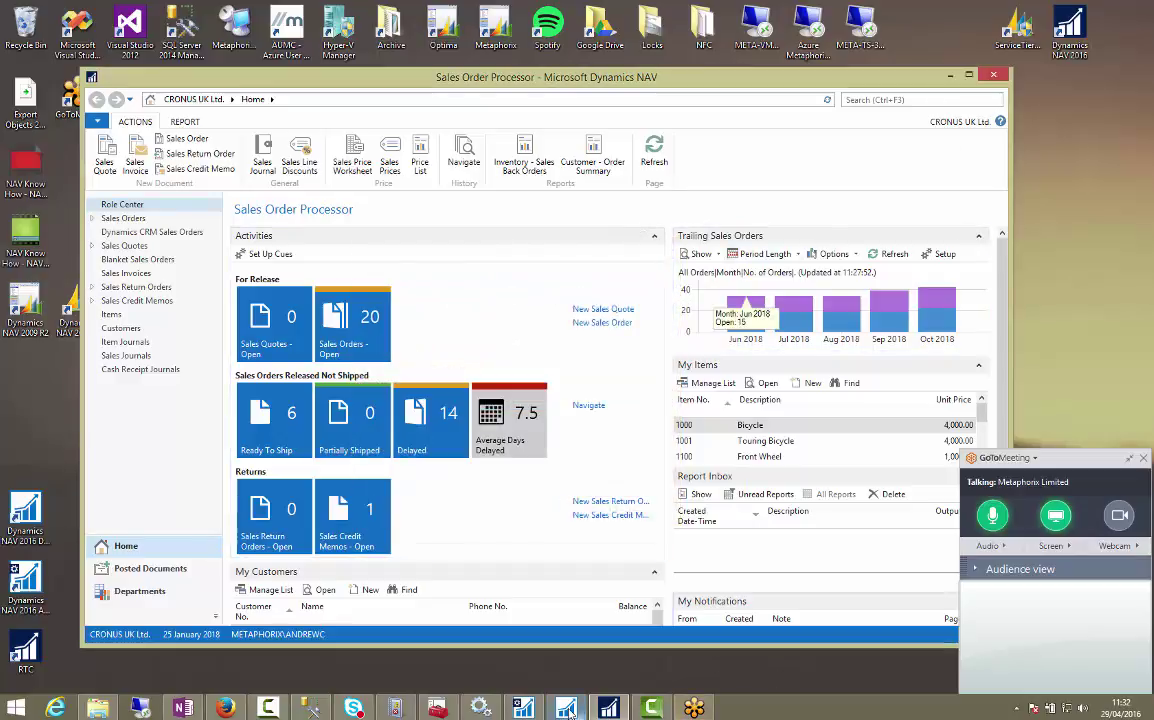
Select the Demo Database NAV (9-0) database in Management Studio, keeping its original name.
left_click(609, 708)
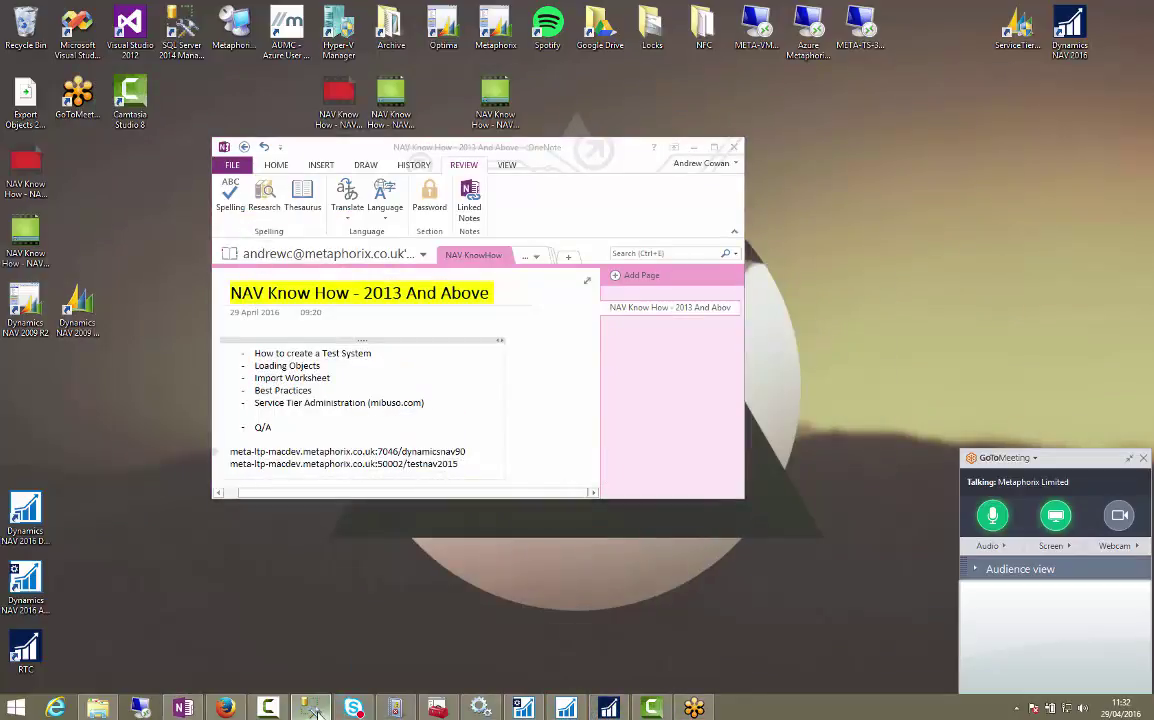
left_click(310, 708)
left_click(155, 254)
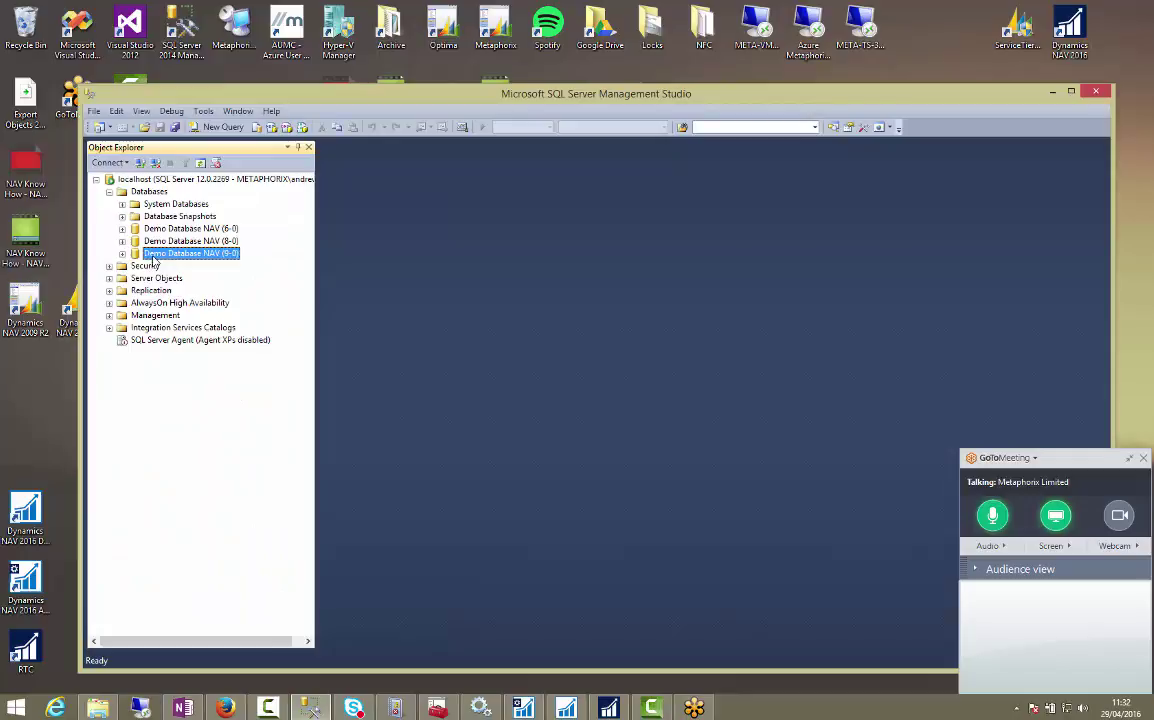
left_click(154, 256)
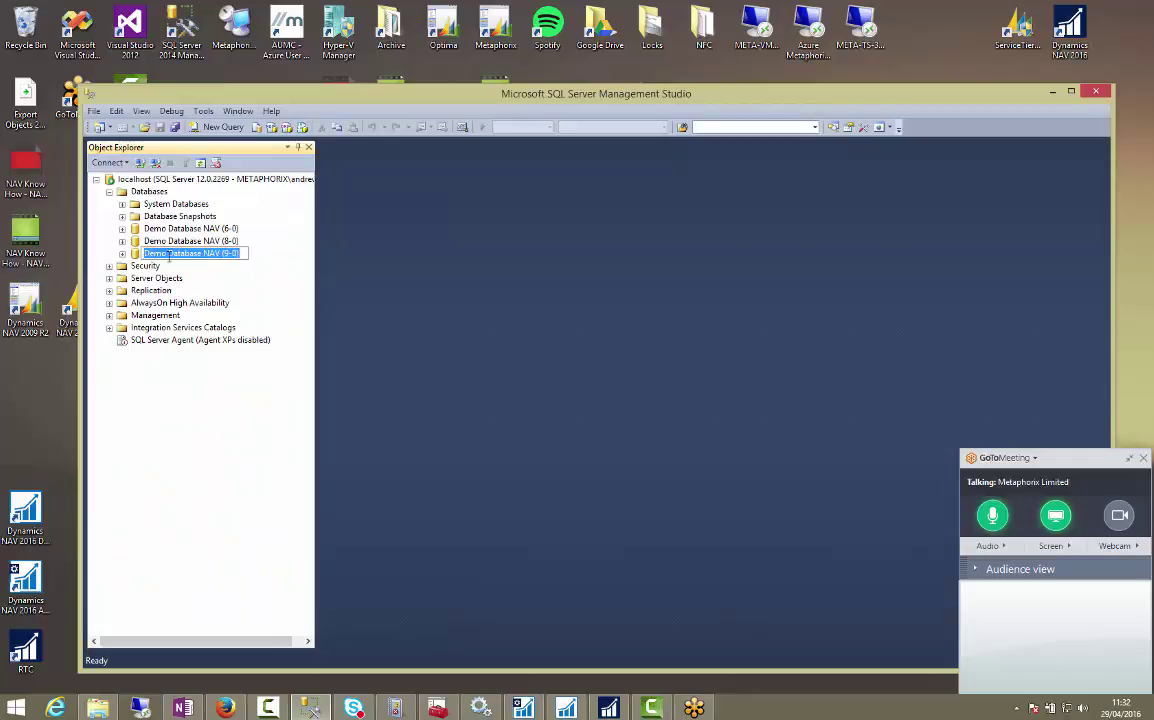
key("Escape")
Bring up the action menu for Demo Database NAV (9-0) to reach its tasks.
left_click_drag(453, 88, 444, 83)
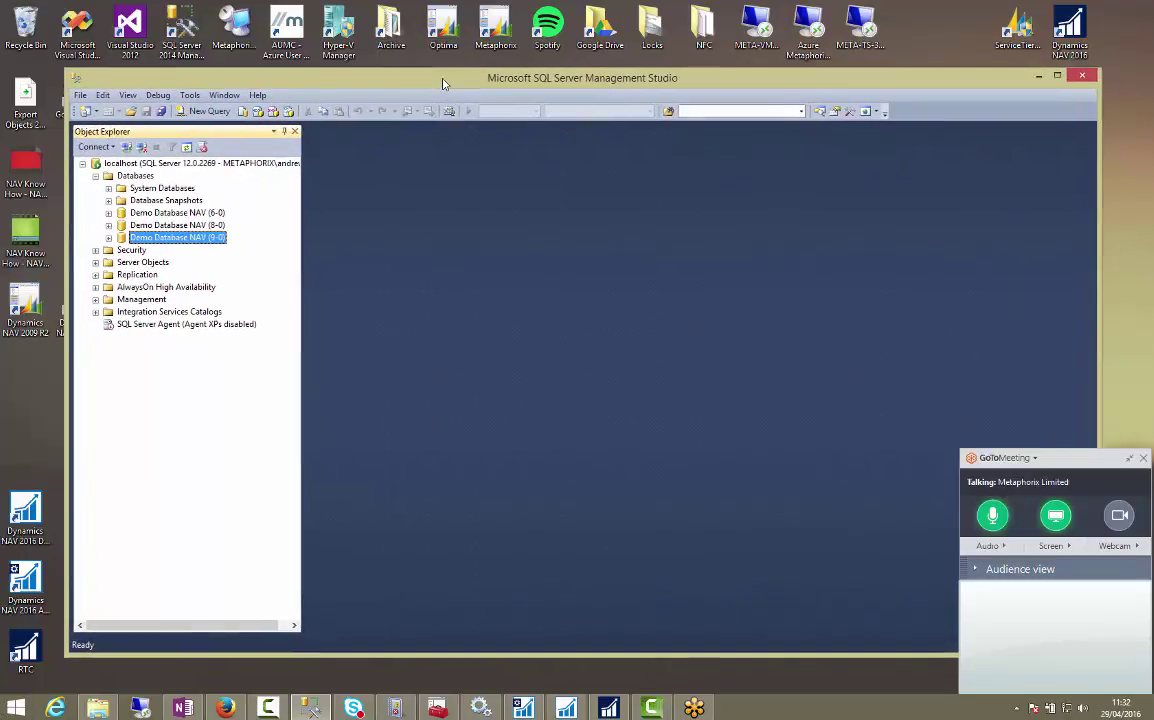
right_click(126, 240)
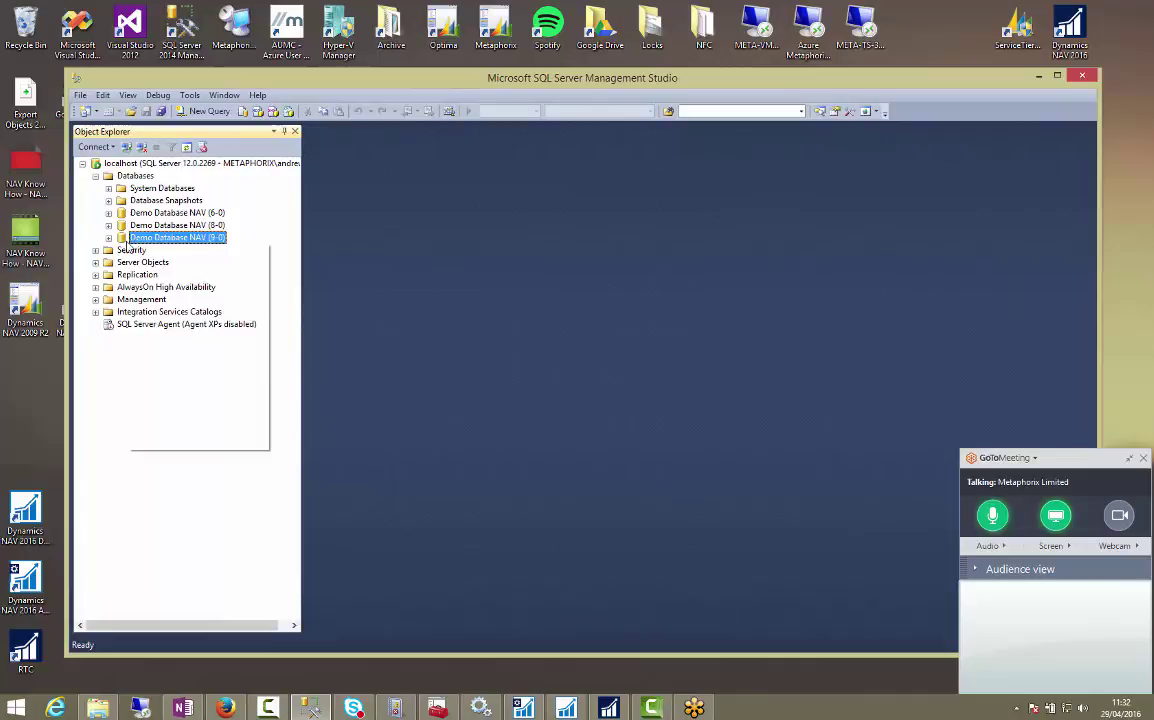
mouse_move(175, 301)
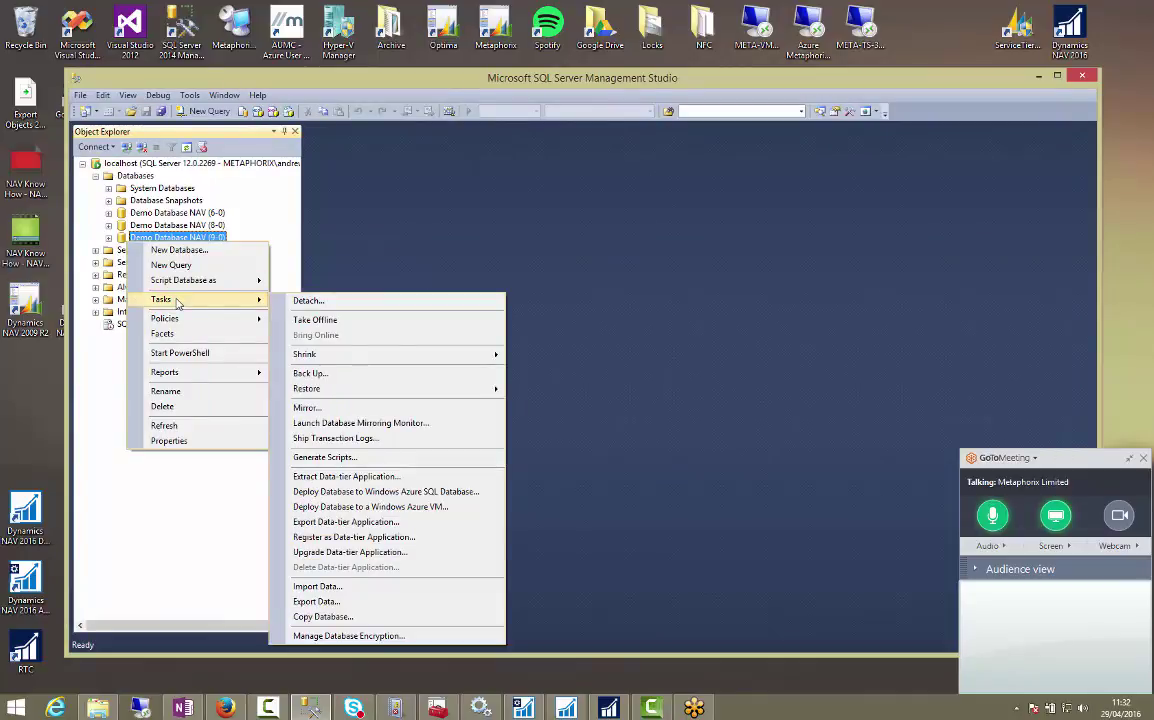
left_click(91, 161)
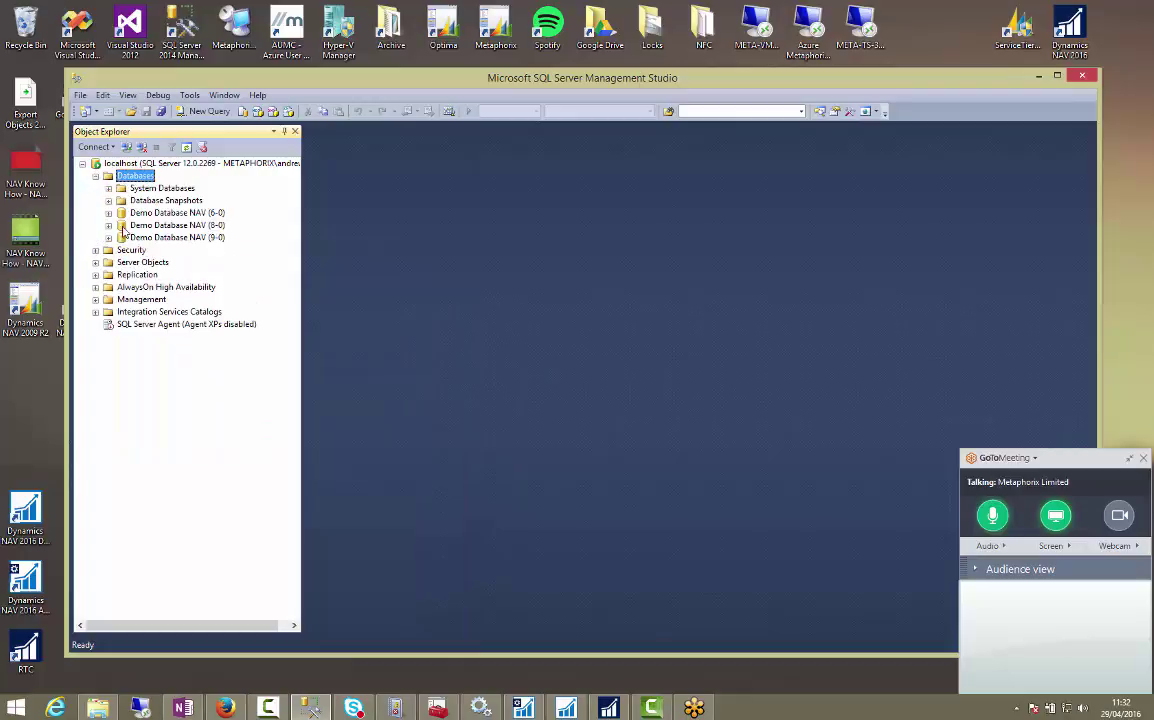
right_click(126, 238)
Start a database backup and remove the existing backup destination file.
mouse_move(250, 296)
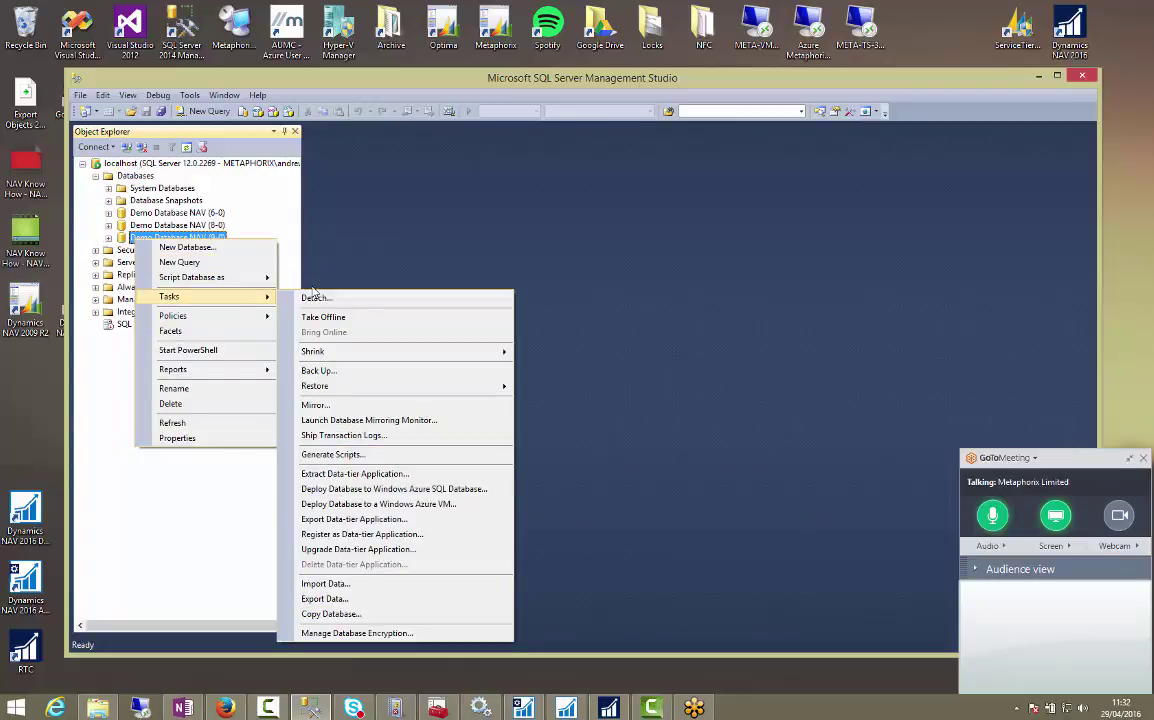
left_click(325, 371)
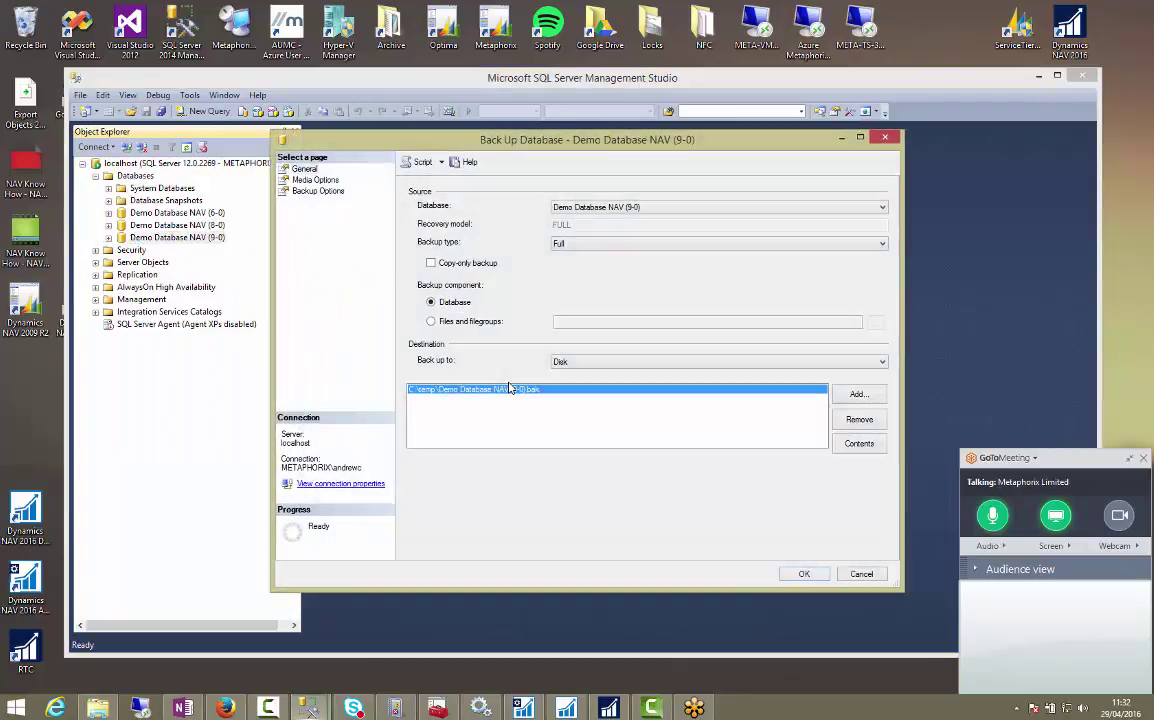
left_click(858, 419)
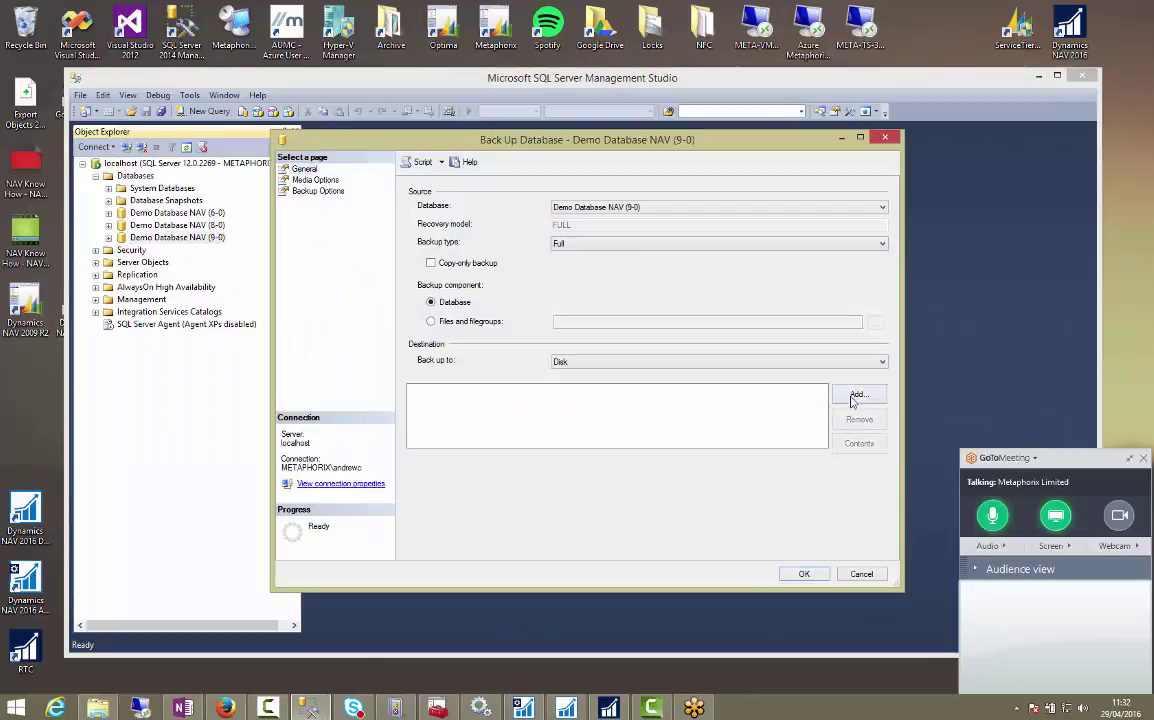
left_click(853, 396)
Add C:\temp\NAV2016 Test as the backup destination file.
left_click(689, 348)
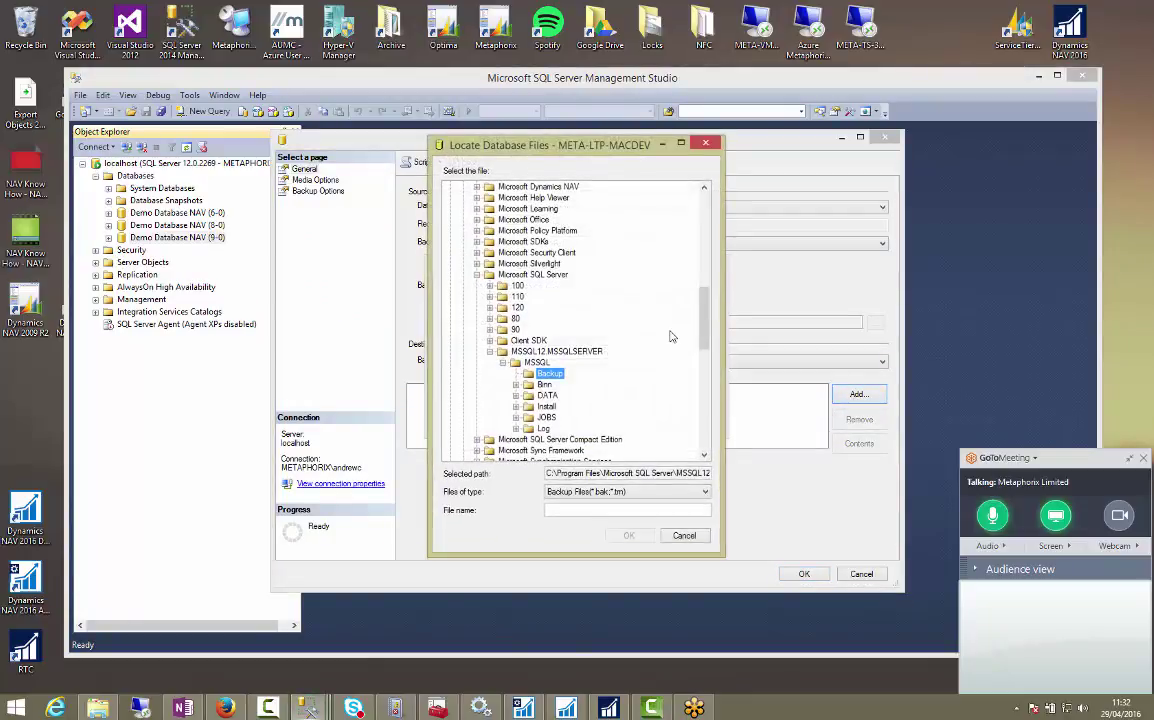
left_click(476, 274)
scroll(472, 268, "up", 8)
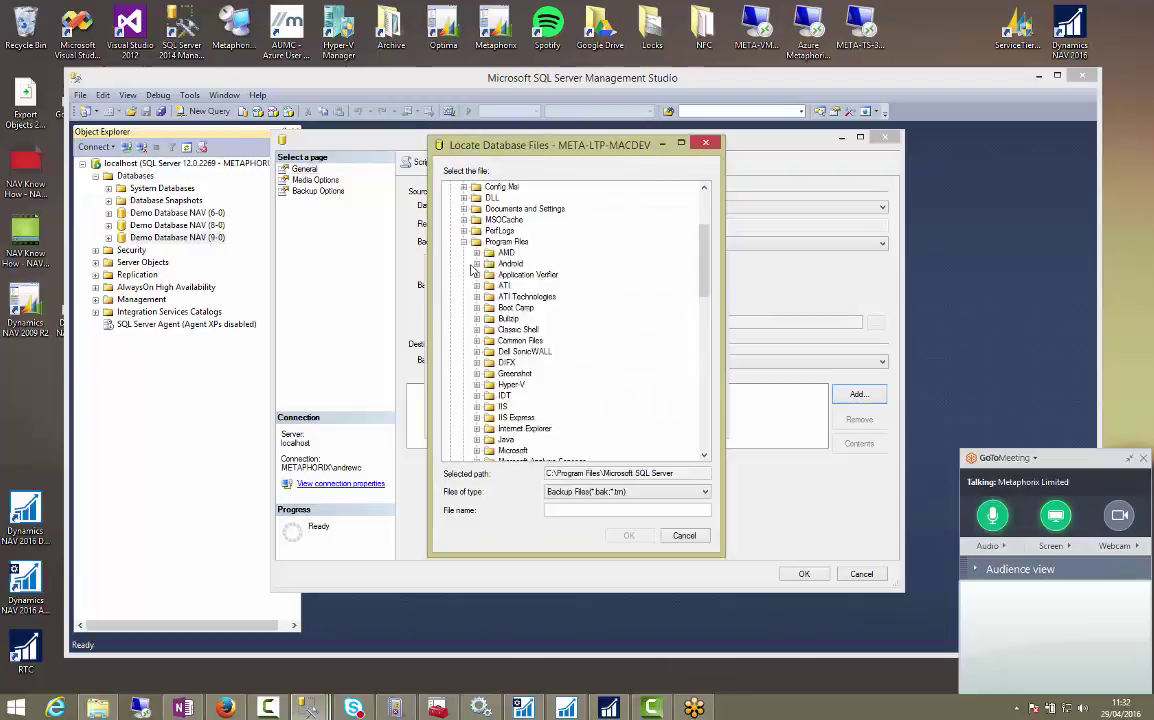
left_click(463, 241)
scroll(464, 290, "up", 2)
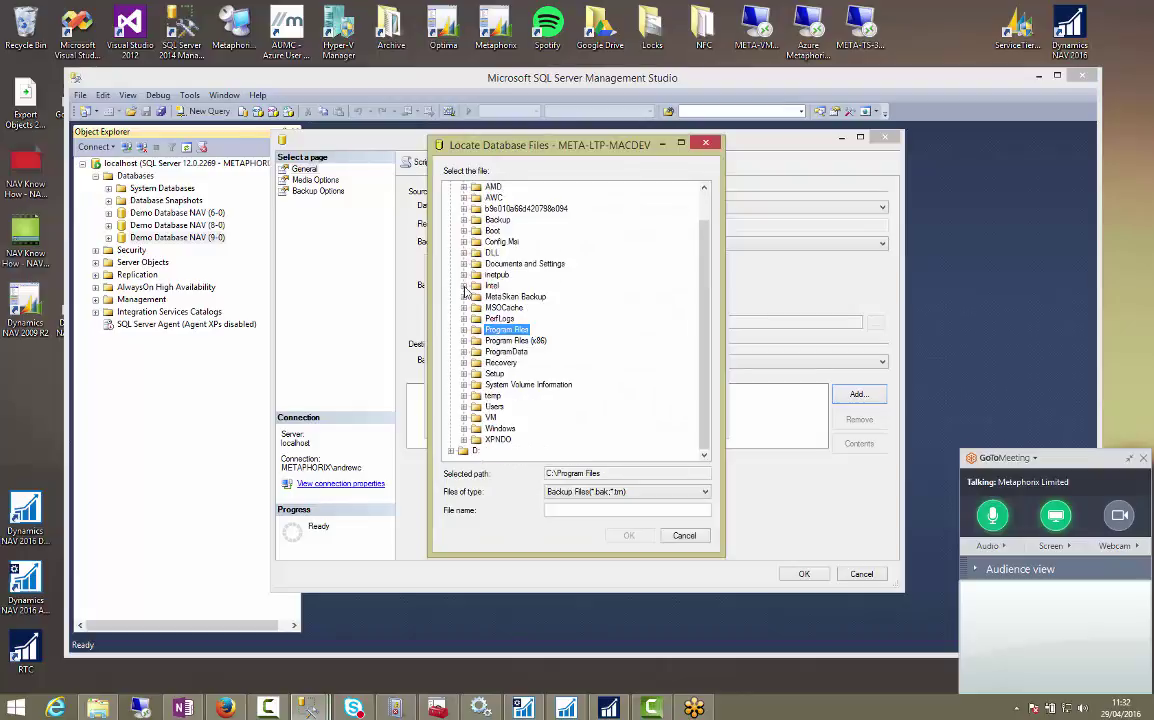
left_click(491, 396)
left_click(577, 511)
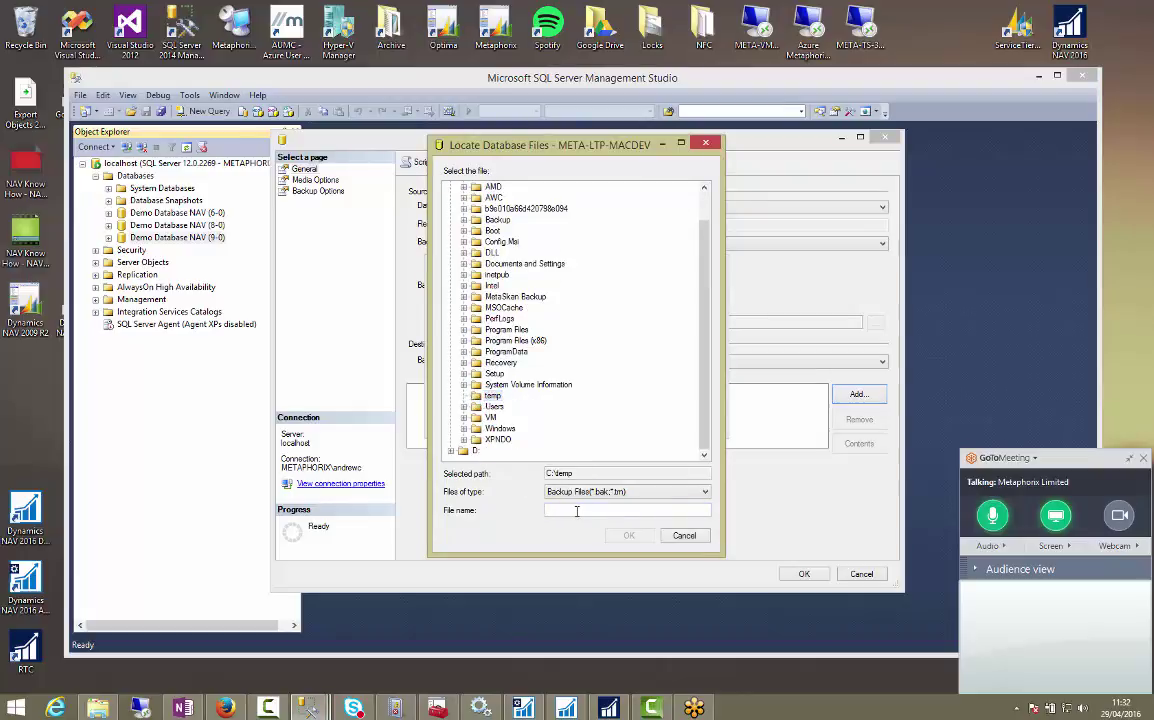
type("NAV2016")
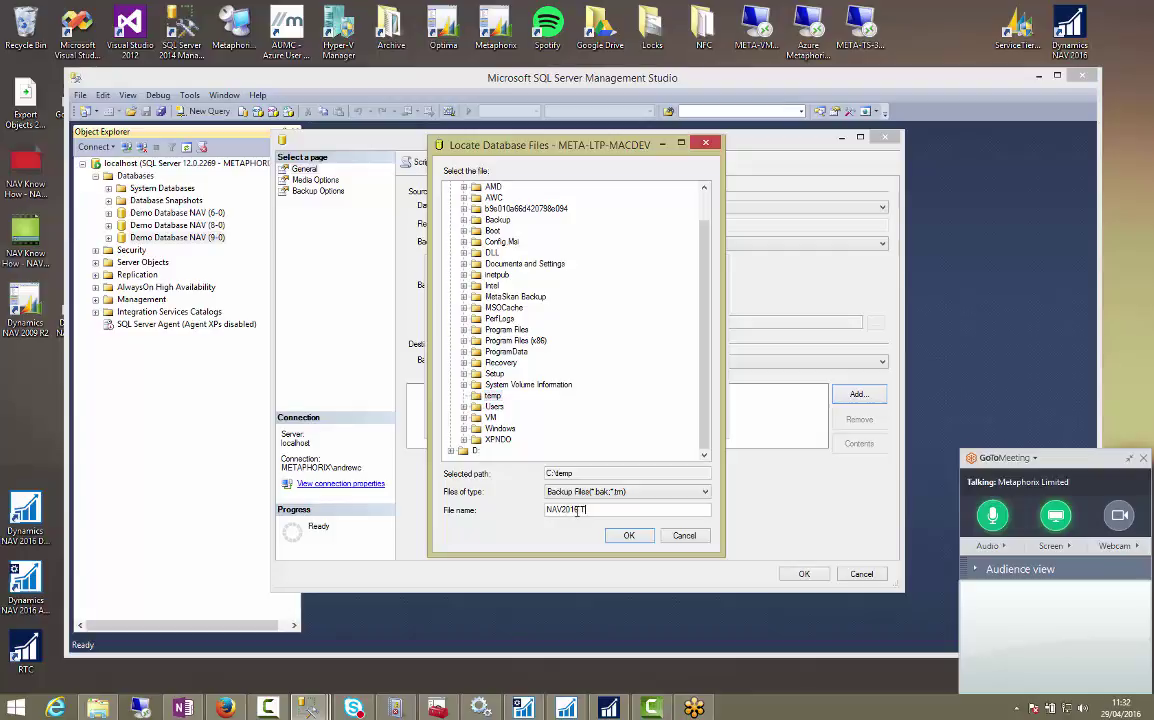
type(" Test")
key("Return")
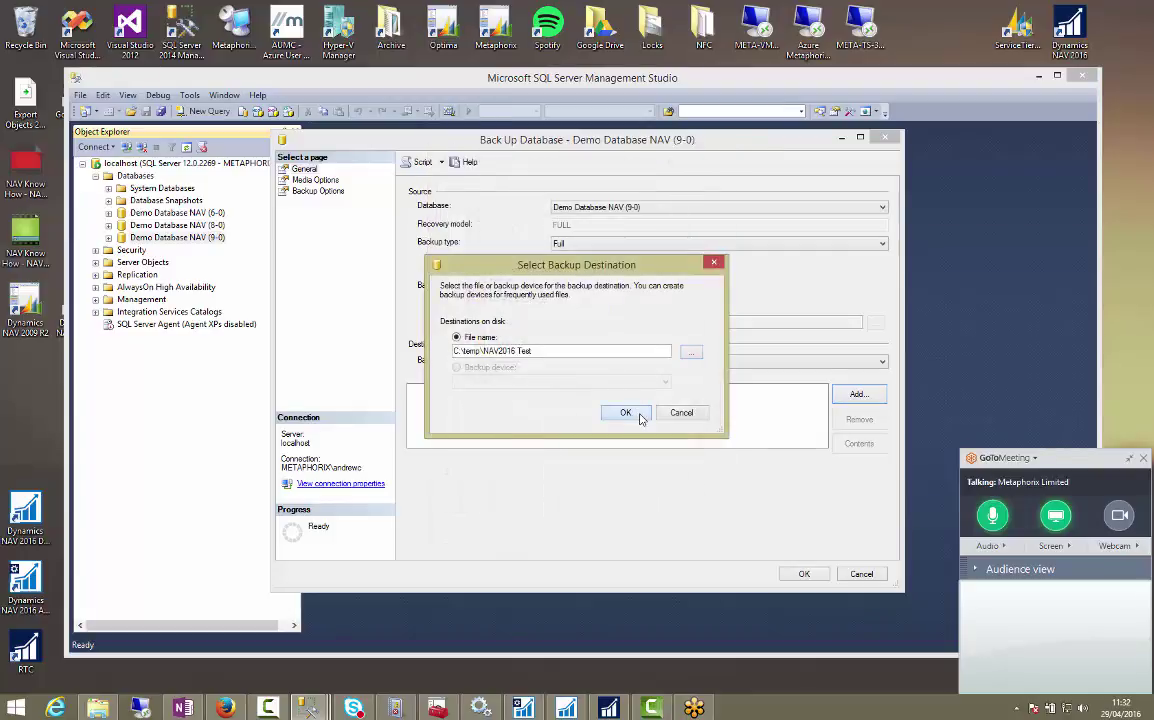
key("Return")
Review the Media Options and Backup Options pages, then run the full backup.
left_click(302, 180)
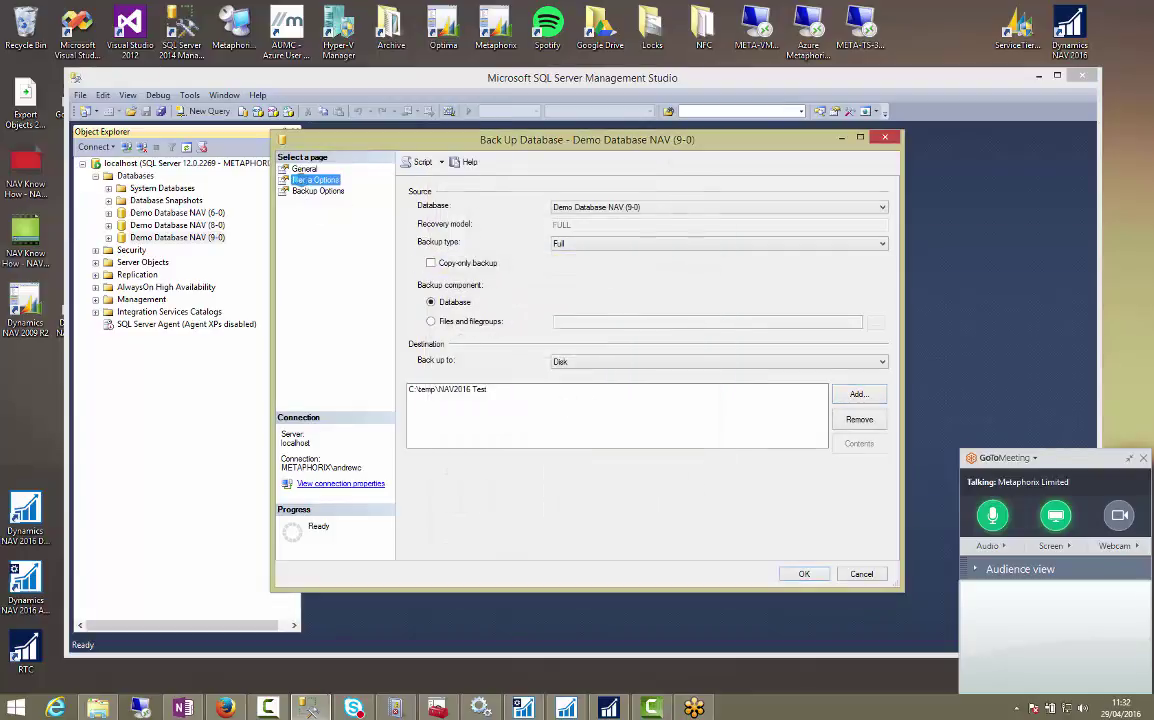
left_click(310, 191)
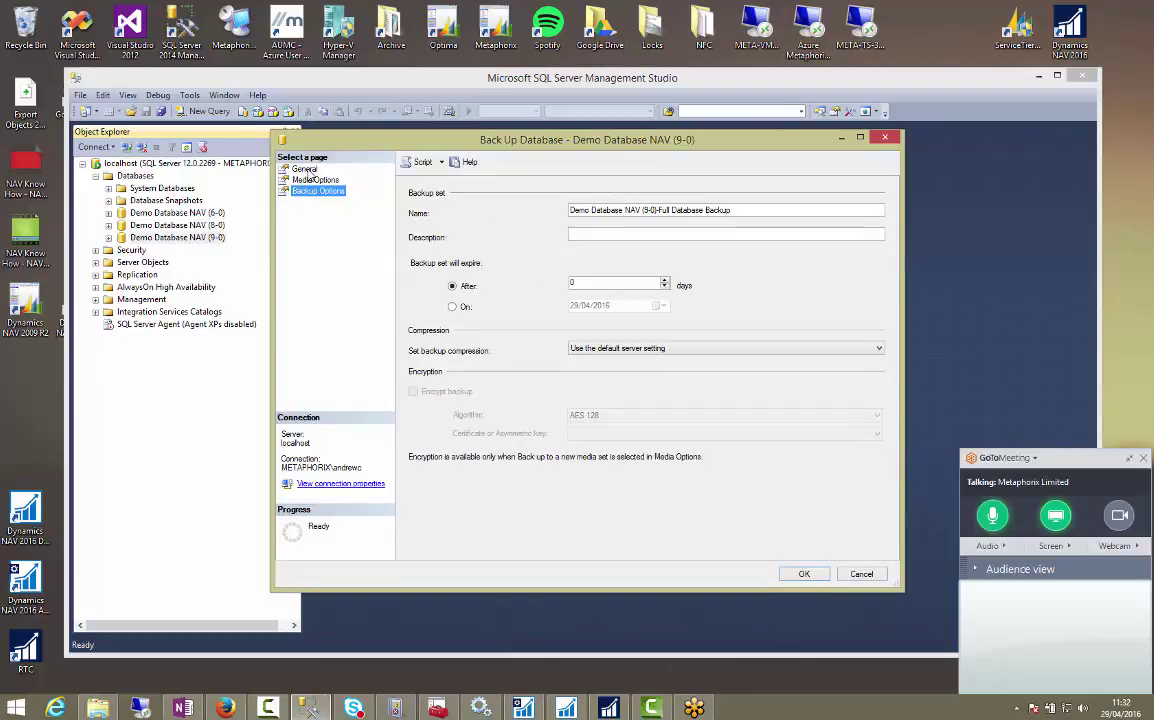
left_click(304, 169)
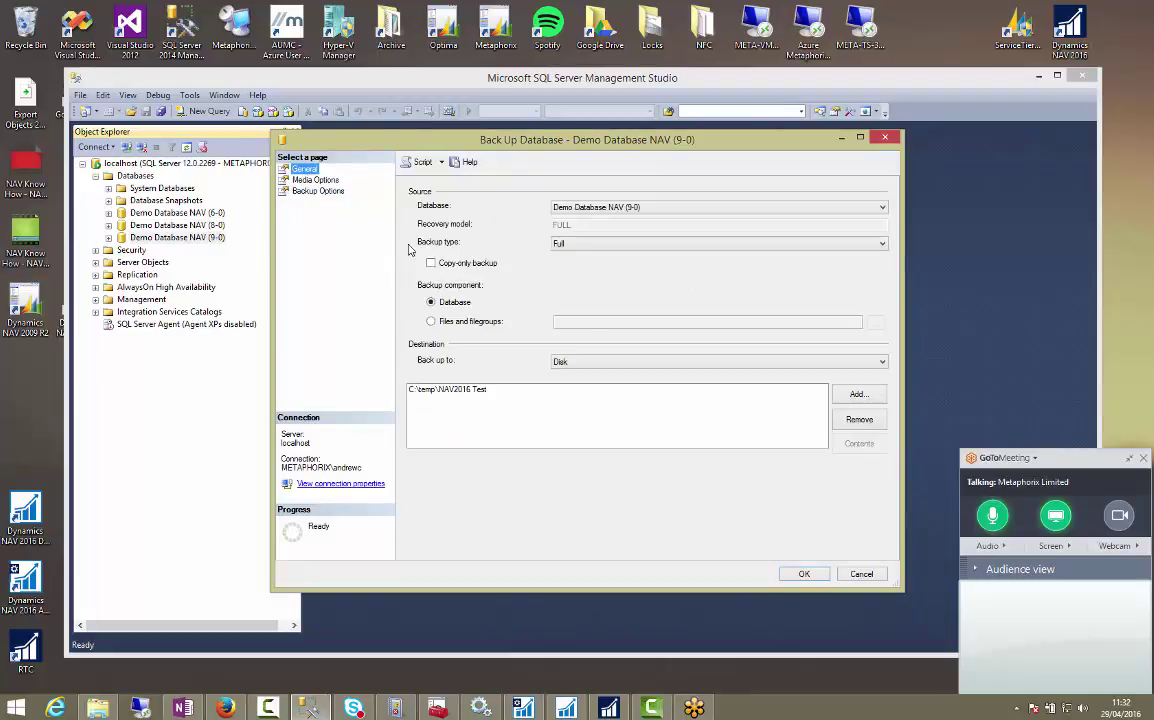
left_click(790, 575)
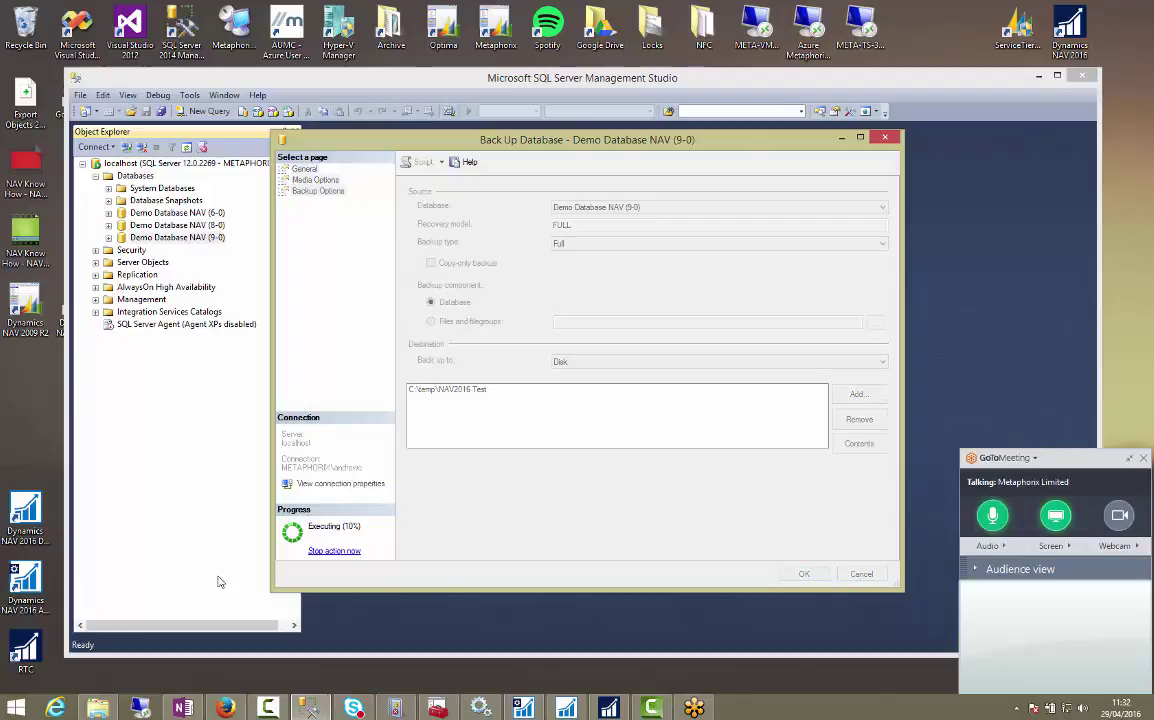
Open the C:\temp folder and dismiss the backup-complete message.
left_click(97, 708)
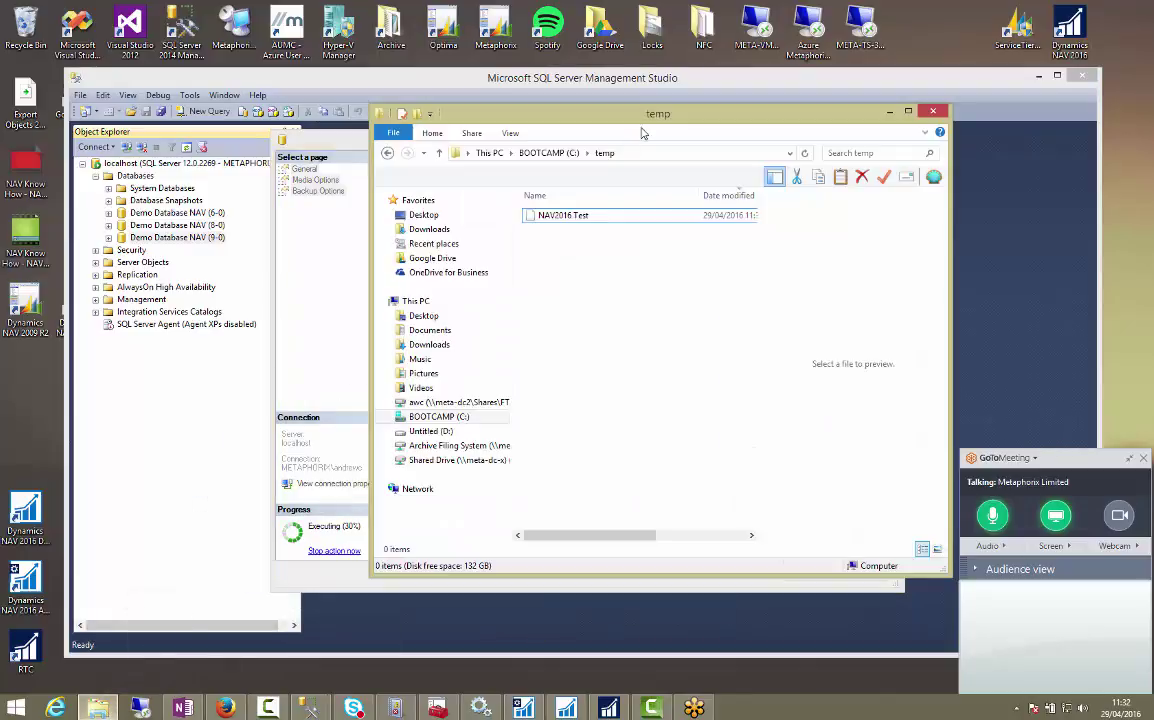
left_click_drag(608, 110, 736, 40)
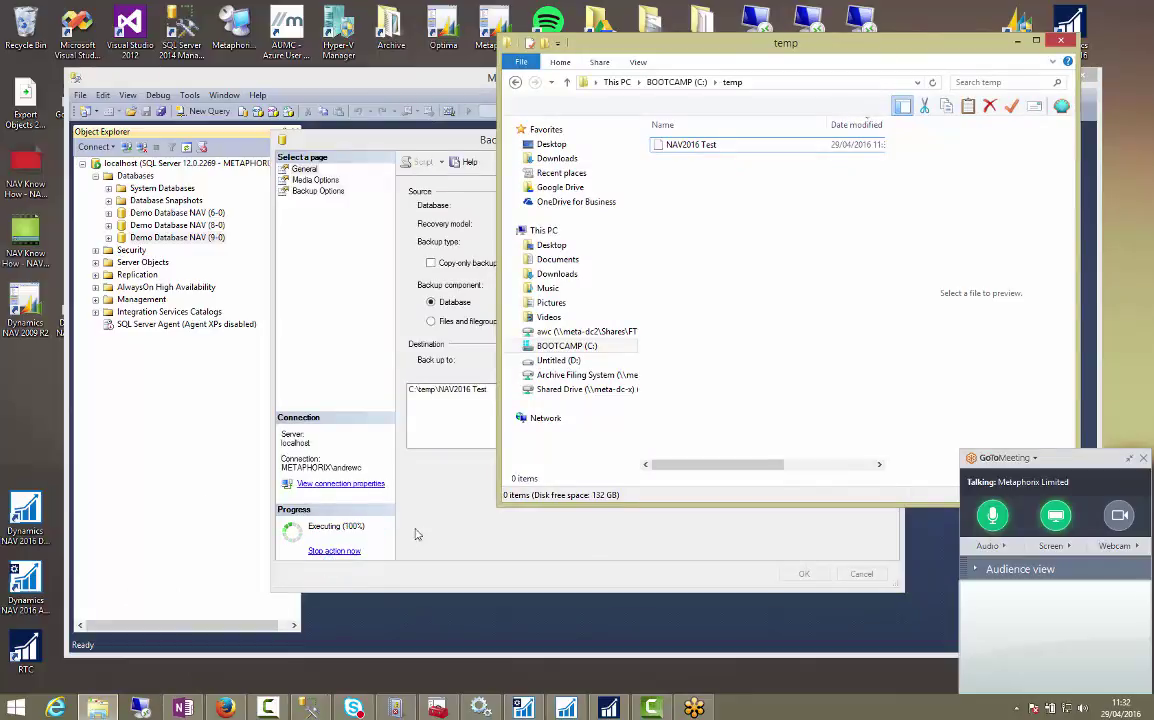
left_click_drag(660, 43, 654, 105)
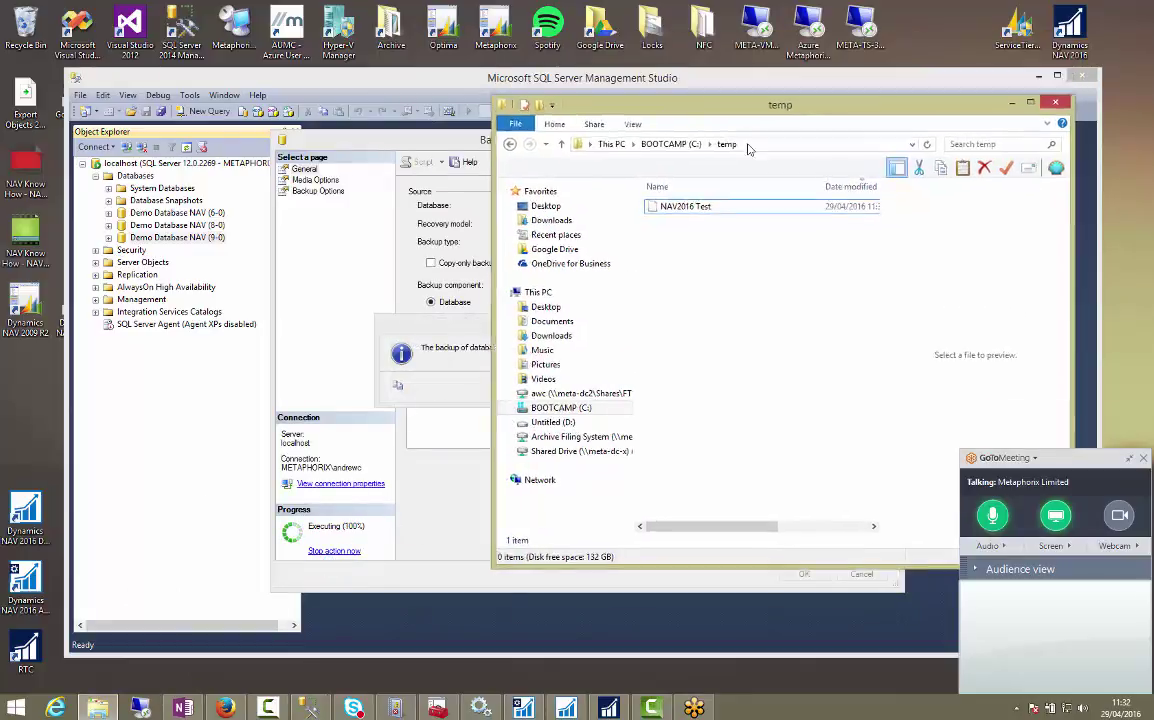
left_click_drag(749, 148, 494, 380)
left_click(755, 386)
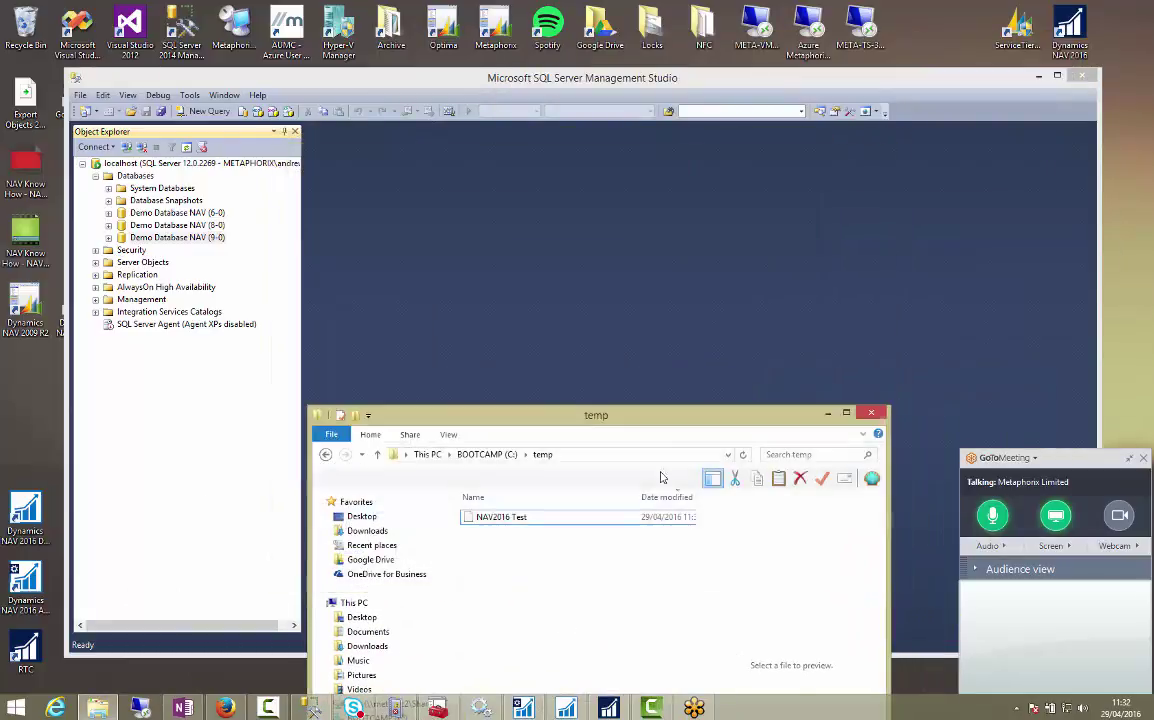
Confirm the NAV2016 Test backup file is 210 MB, then minimise the folder window.
left_click_drag(588, 424, 595, 193)
left_click(567, 291)
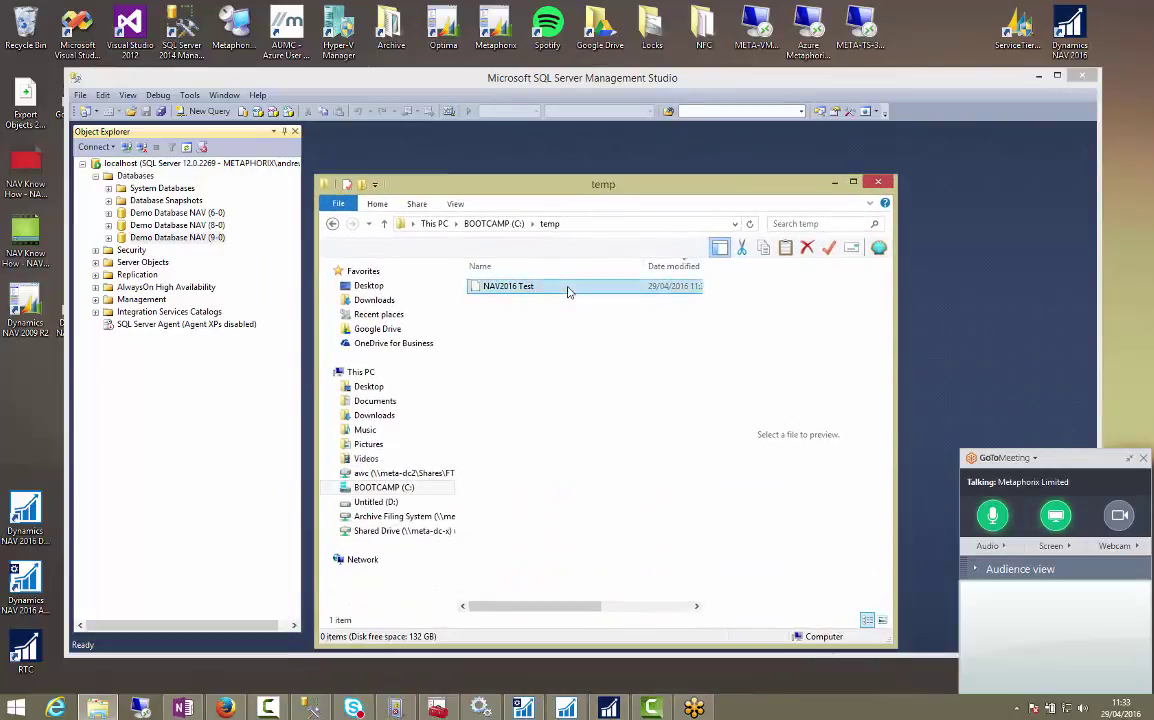
scroll(585, 265, "right", 3)
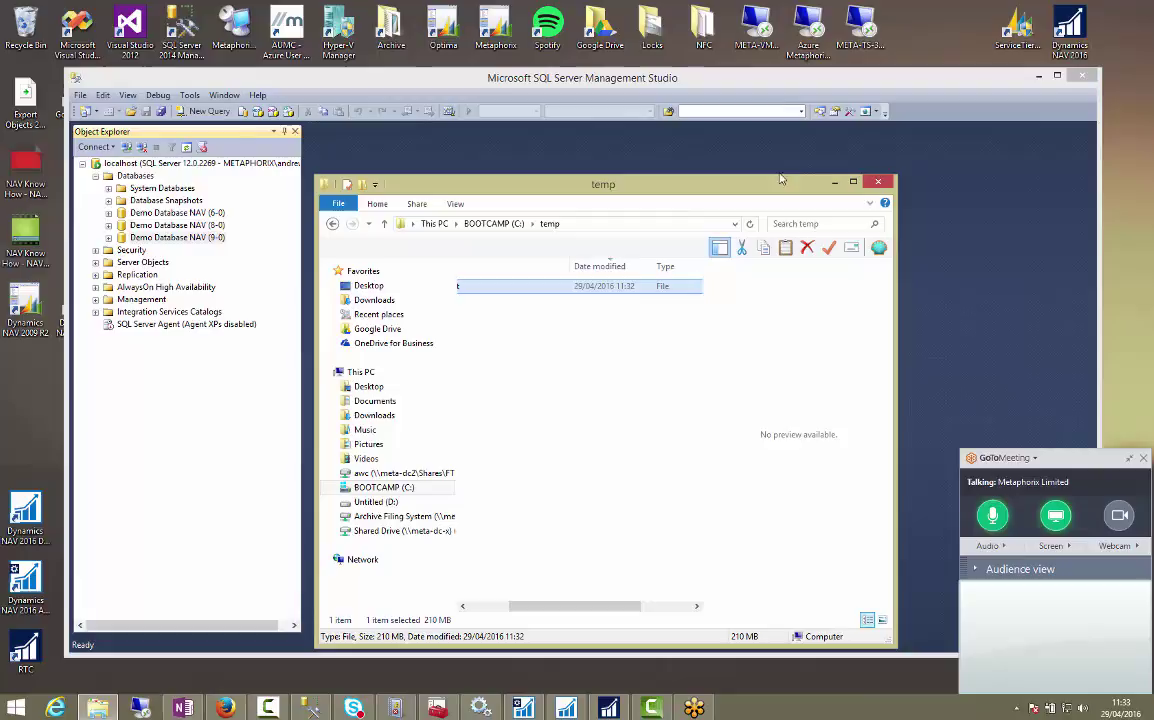
left_click(835, 184)
Start a Restore Database from the Databases folder with Device as the source.
left_click(138, 177)
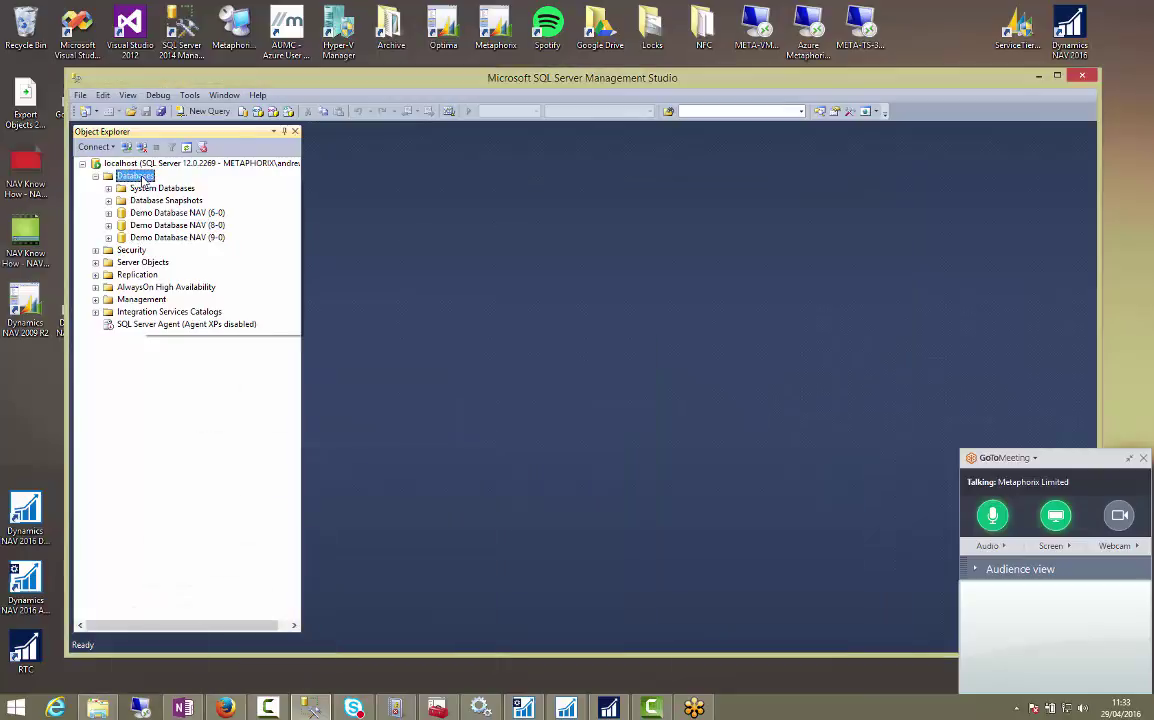
right_click(145, 180)
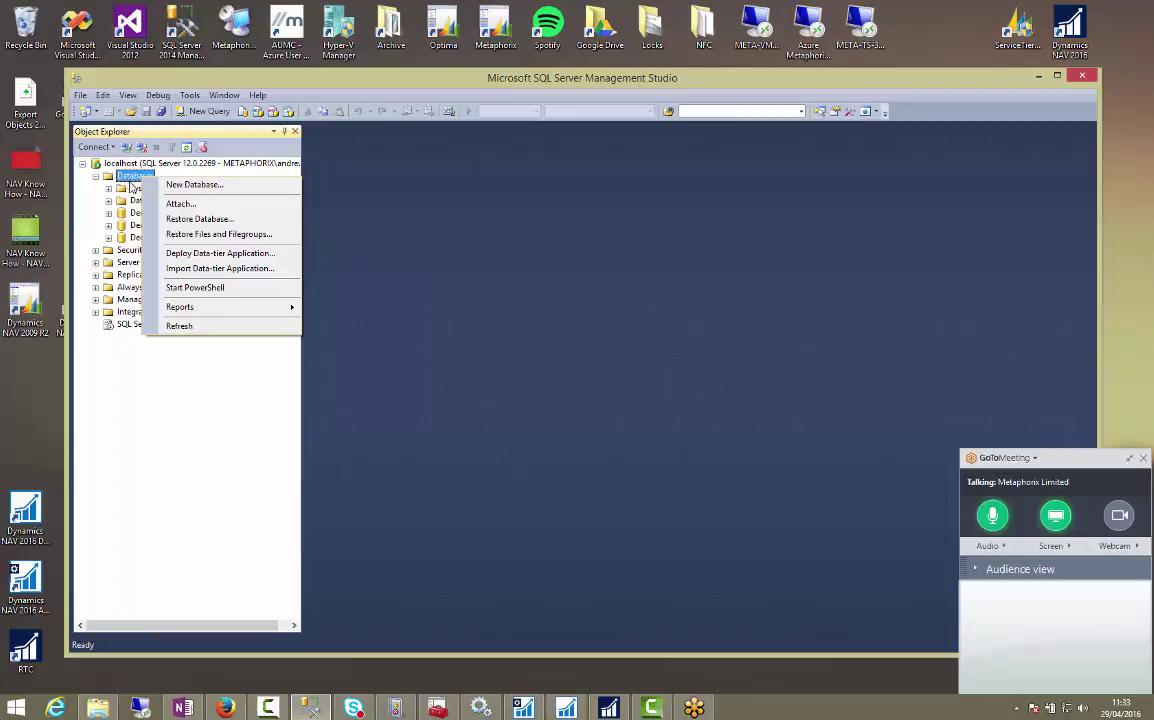
right_click(117, 182)
right_click(133, 177)
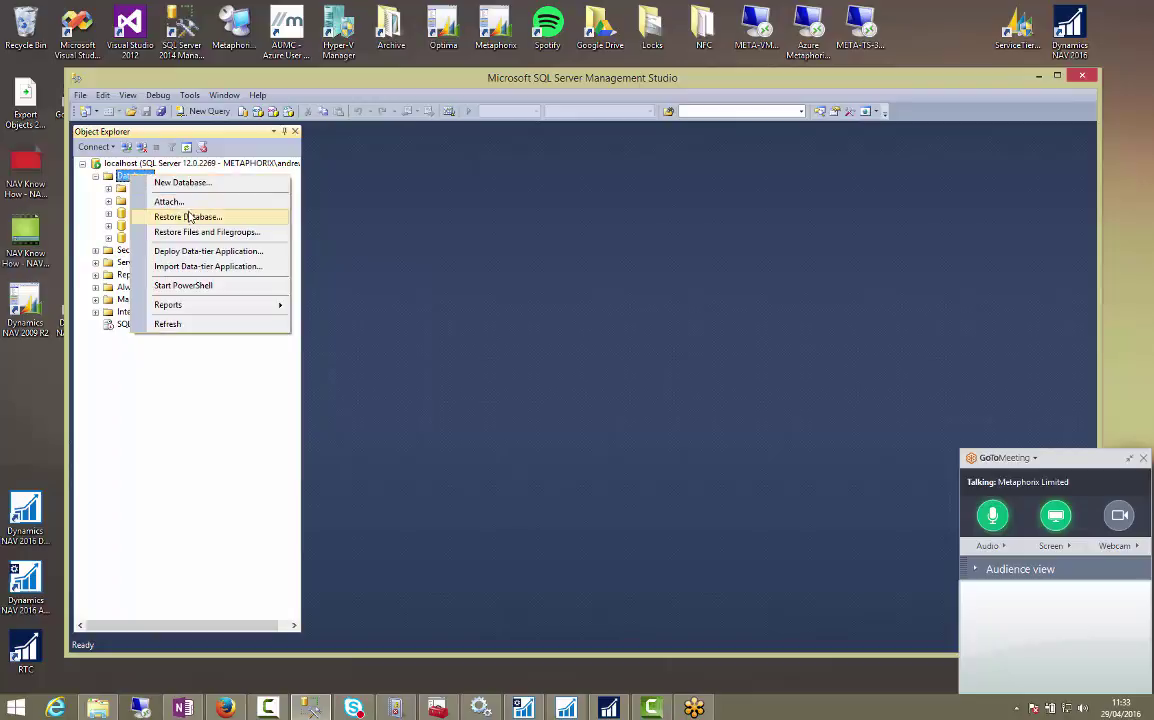
left_click(223, 218)
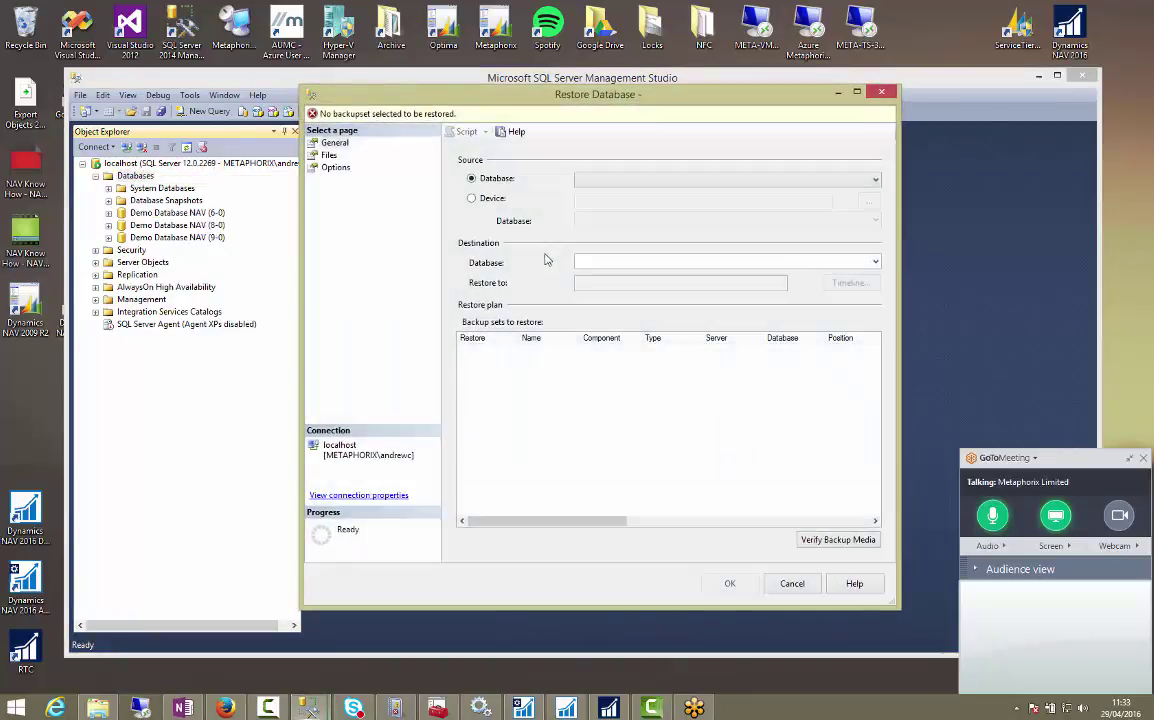
left_click(472, 198)
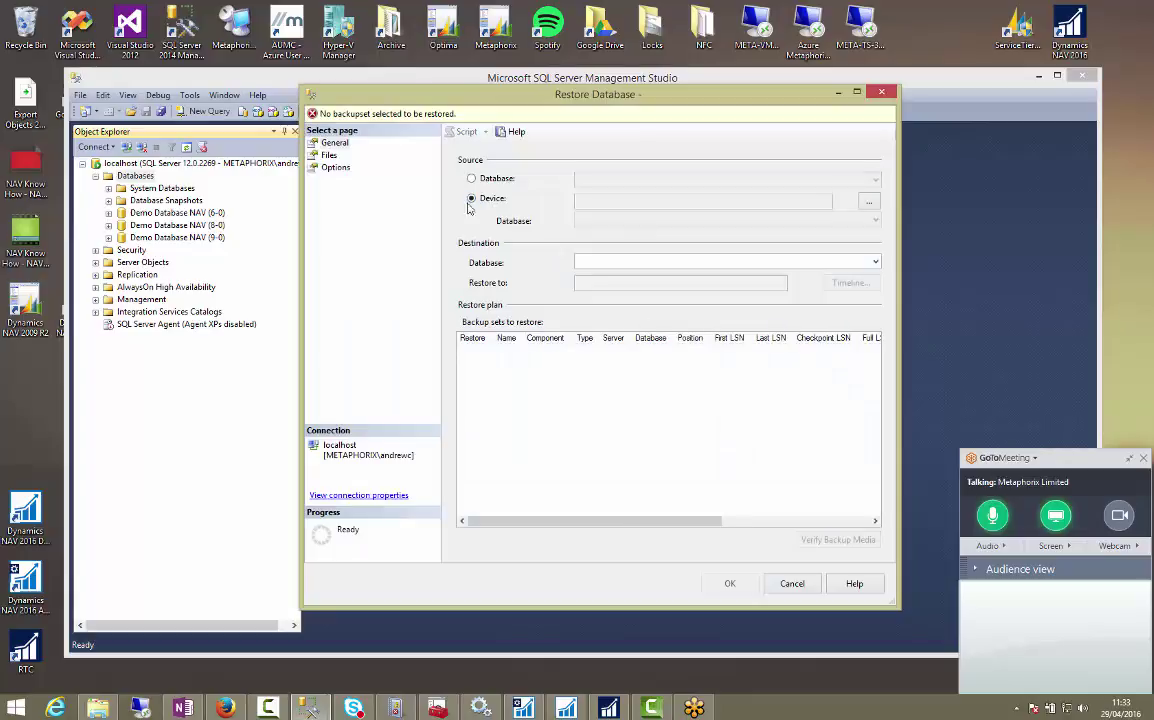
left_click(869, 203)
Add C:\temp\NAV2016 Test as the backup device, showing All Files to find it.
left_click(713, 309)
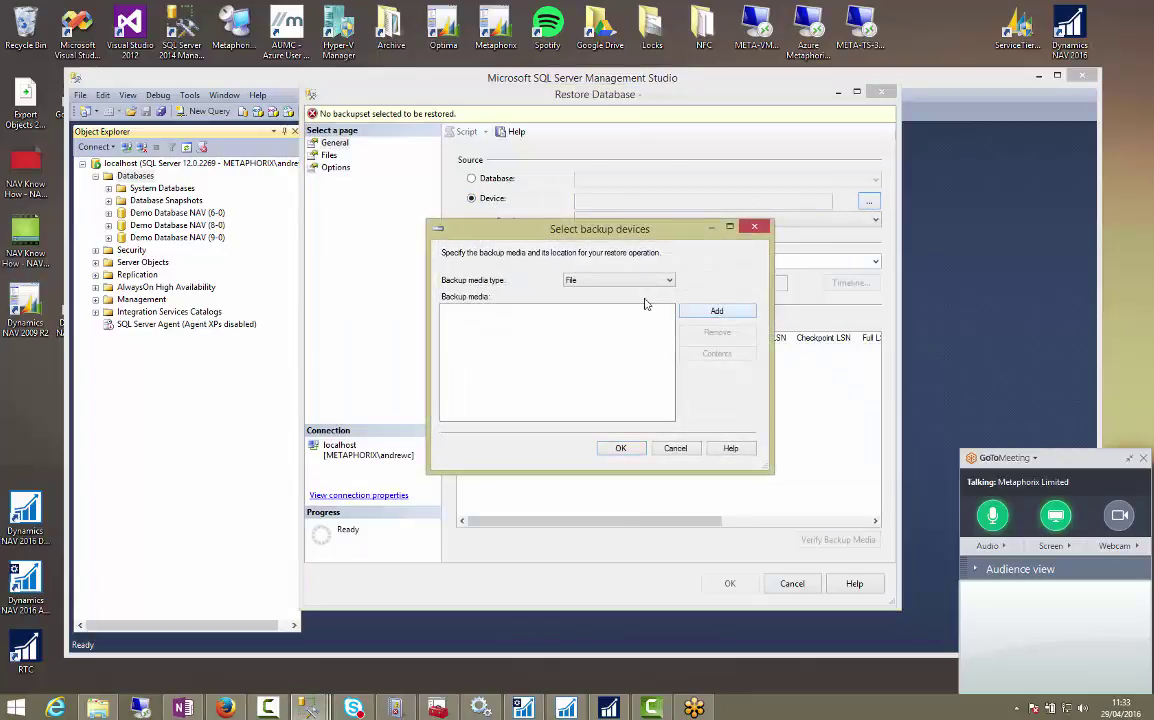
left_click(423, 290)
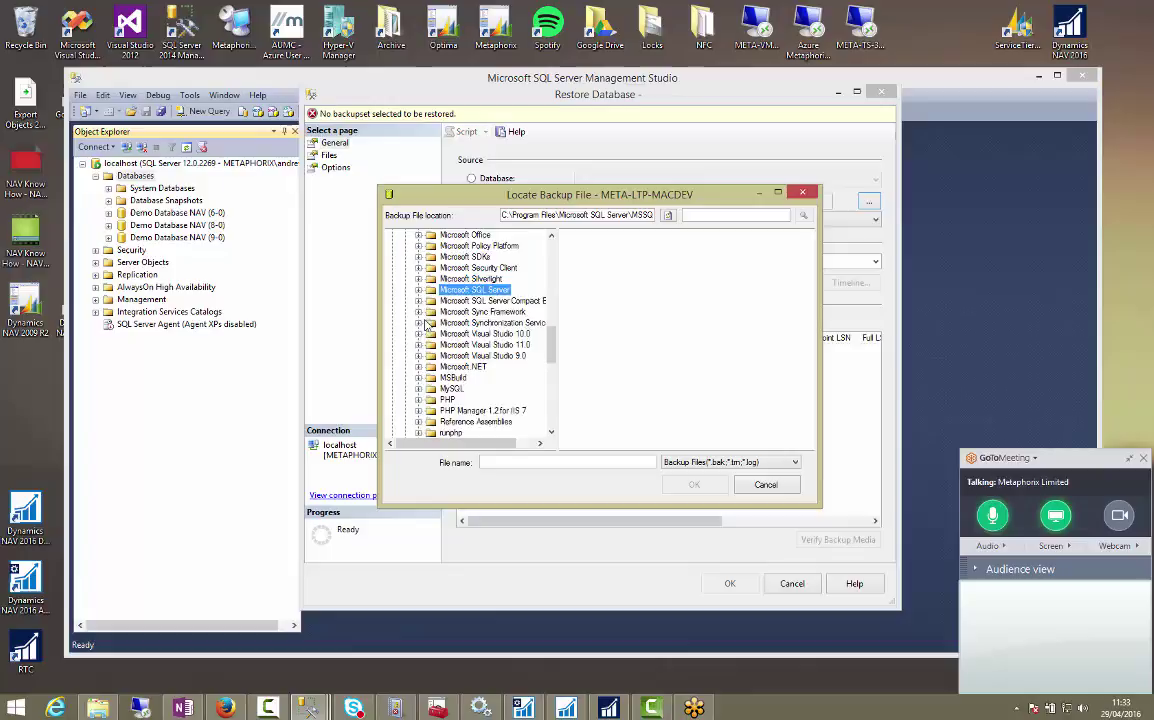
scroll(410, 400, "up", 5)
left_click(405, 411)
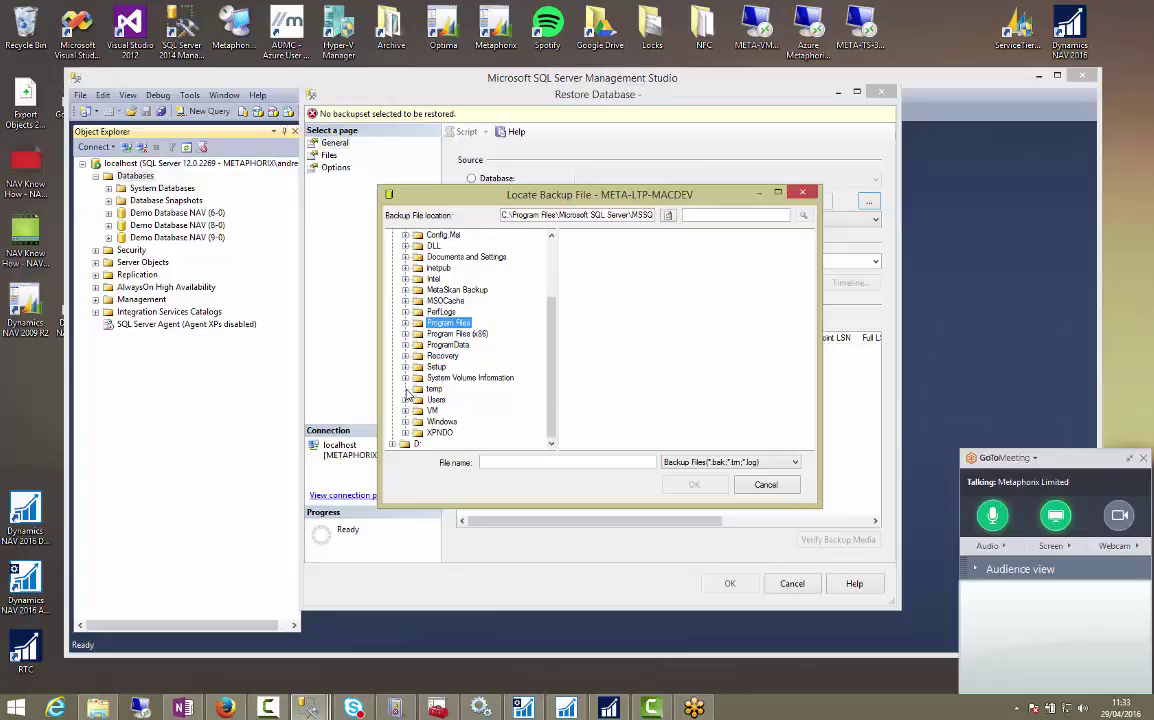
left_click(434, 389)
left_click(715, 462)
left_click(711, 484)
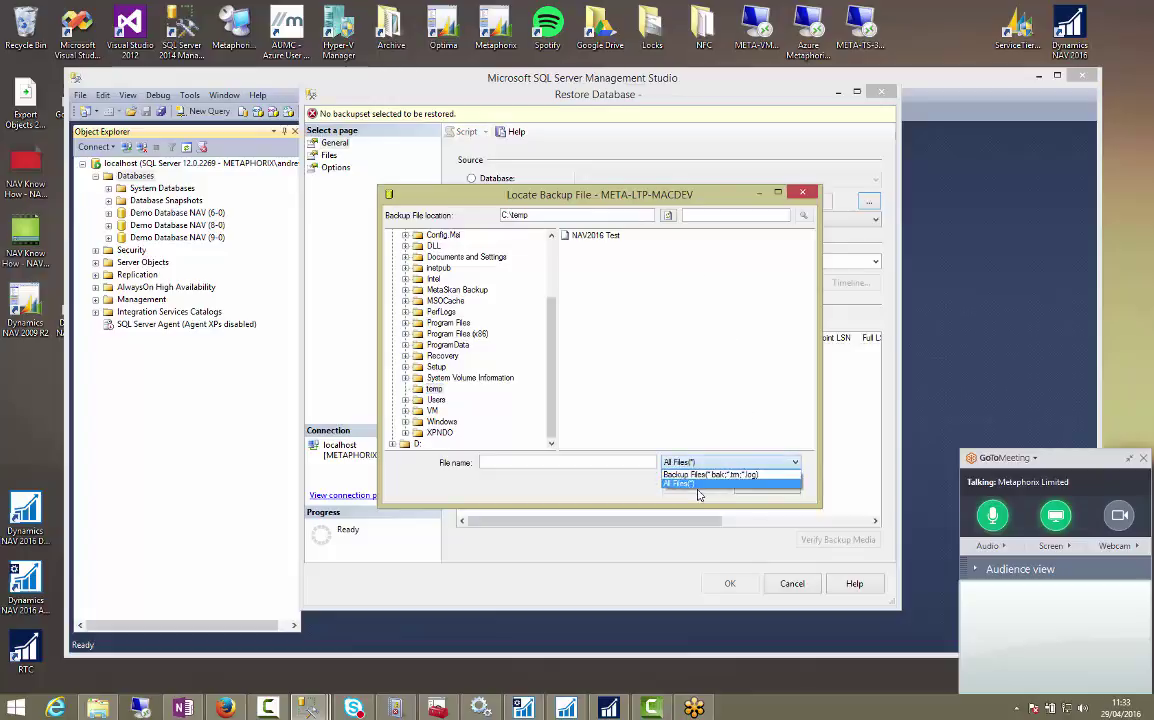
left_click(700, 472)
left_click(585, 238)
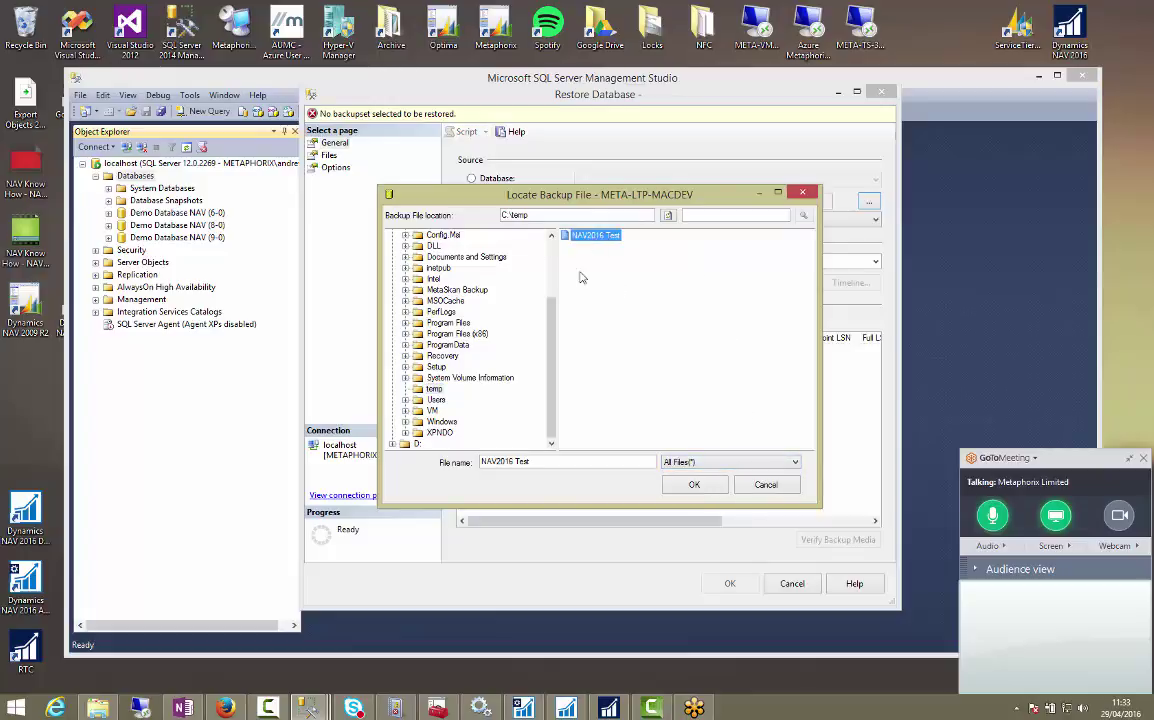
left_click(694, 484)
left_click(632, 451)
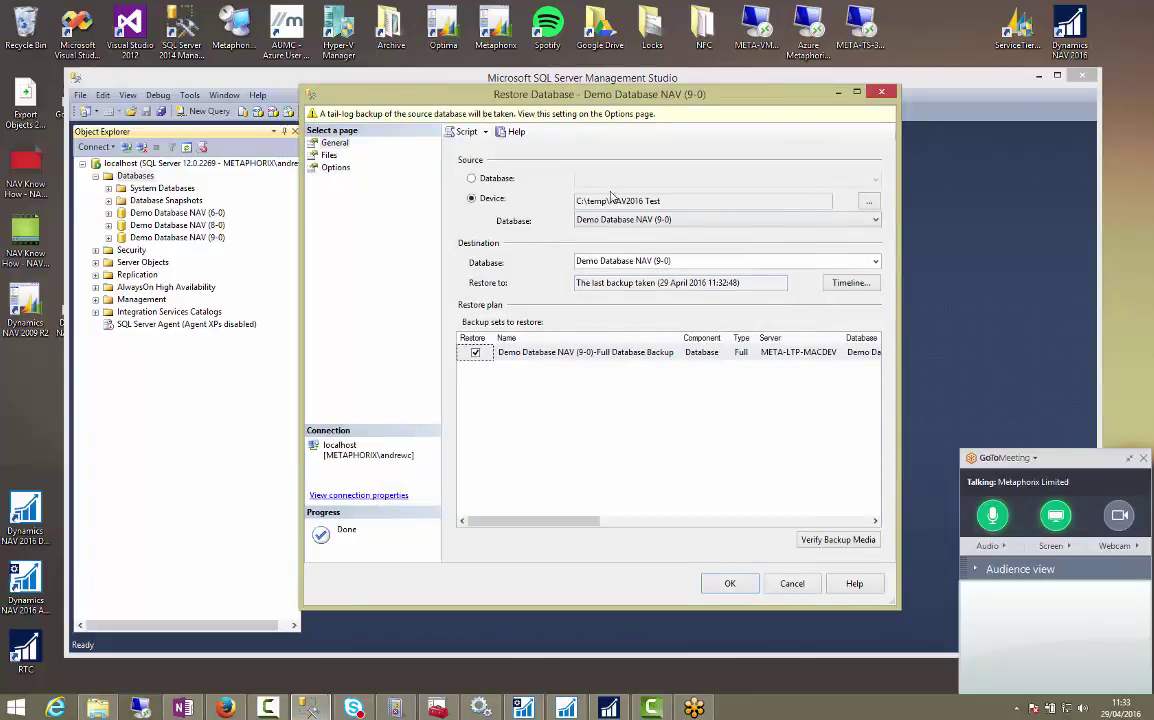
Overwrite the destination database name Demo Database NAV (9-0) with NAV2016 Test.
left_click(695, 262)
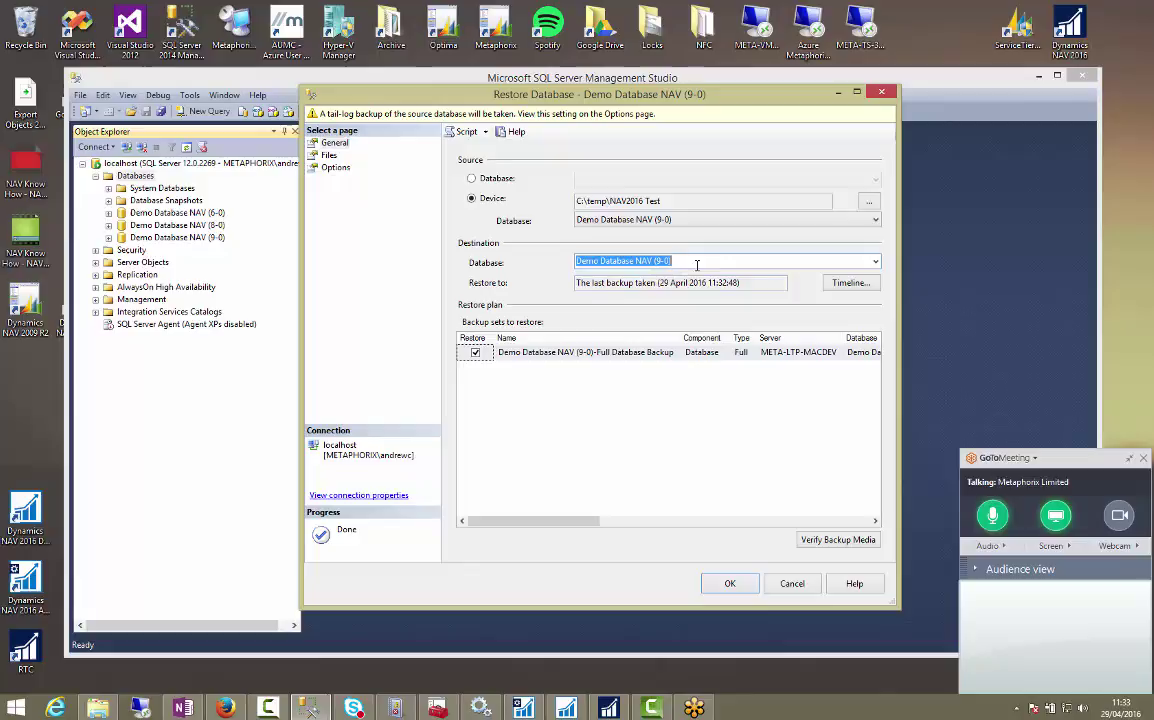
left_click(790, 265)
left_click_drag(760, 260, 491, 236)
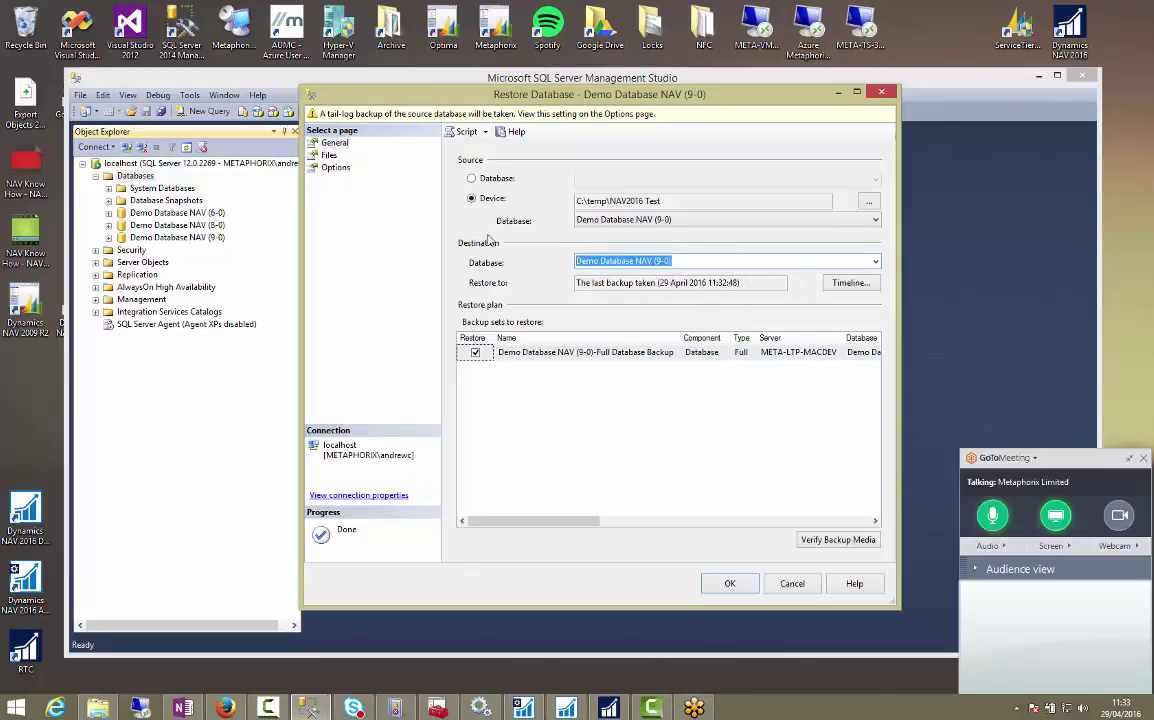
type("NAV201")
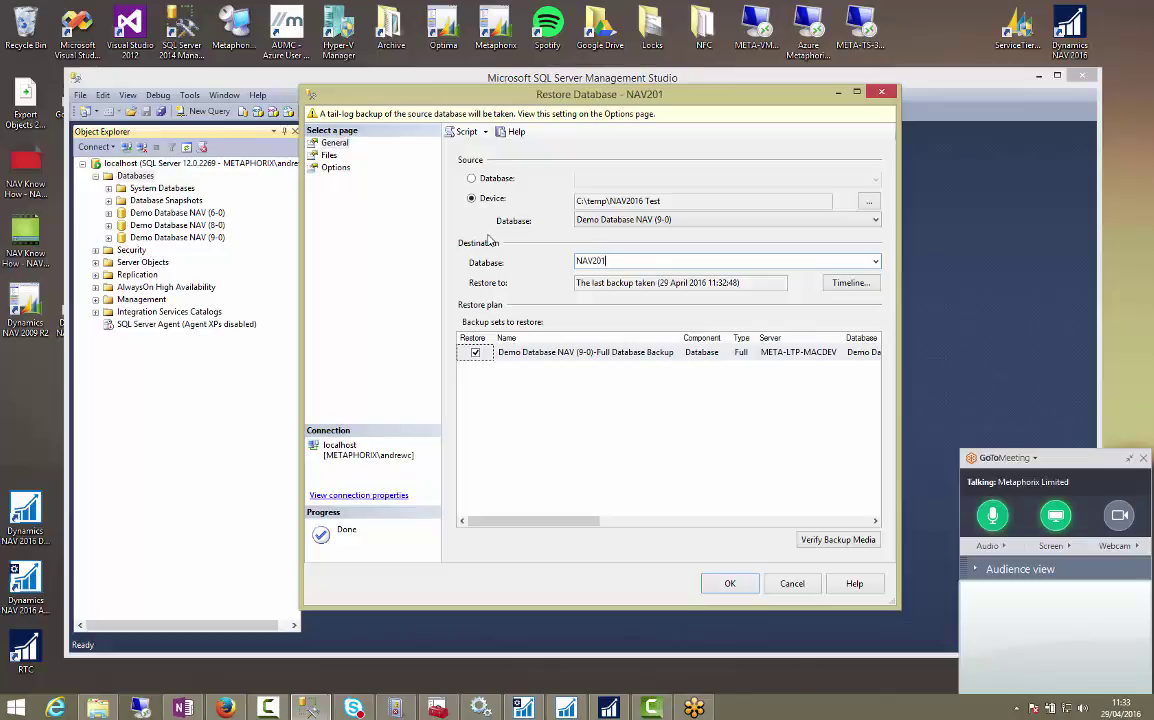
type("6 Tes")
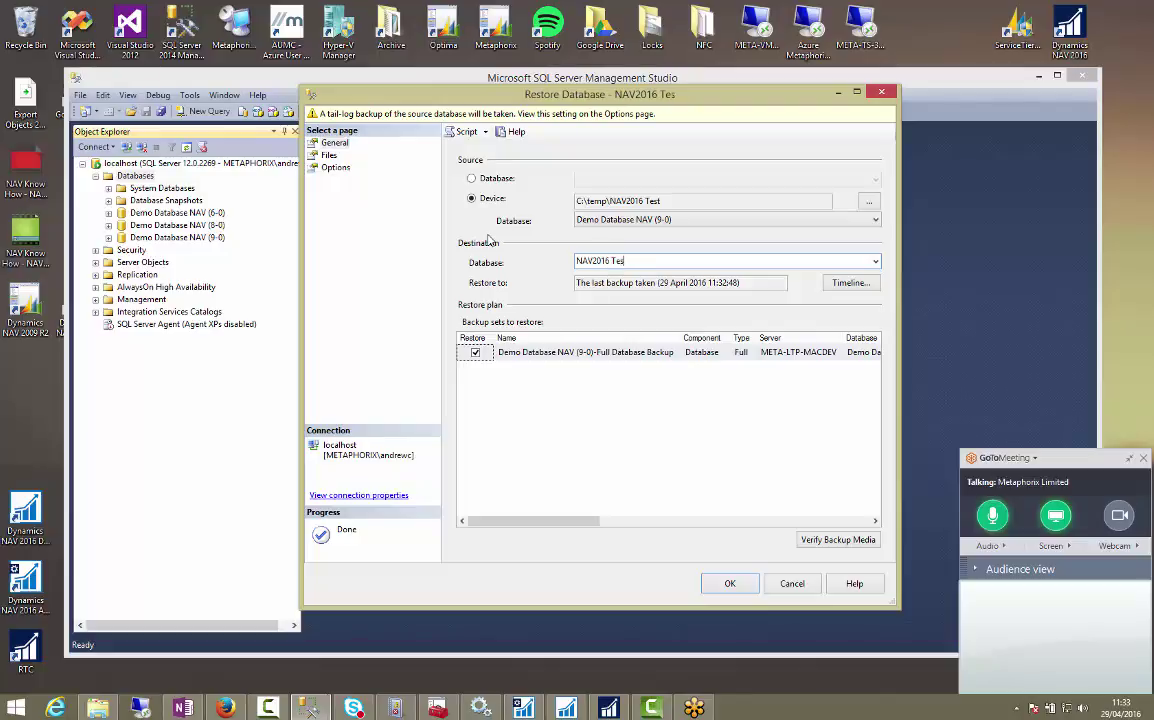
Check the restore paths NAV2016 Test_Data.mdf and NAV2016 Test_Log.ldf on the Files page.
type("t")
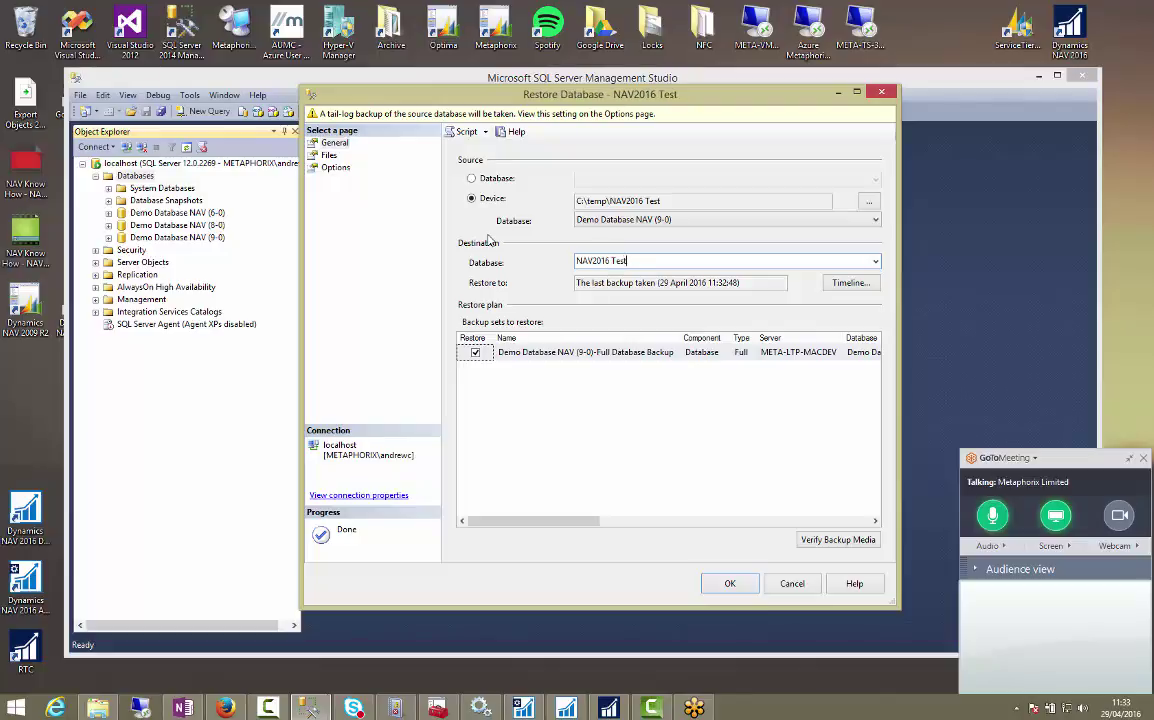
left_click(328, 156)
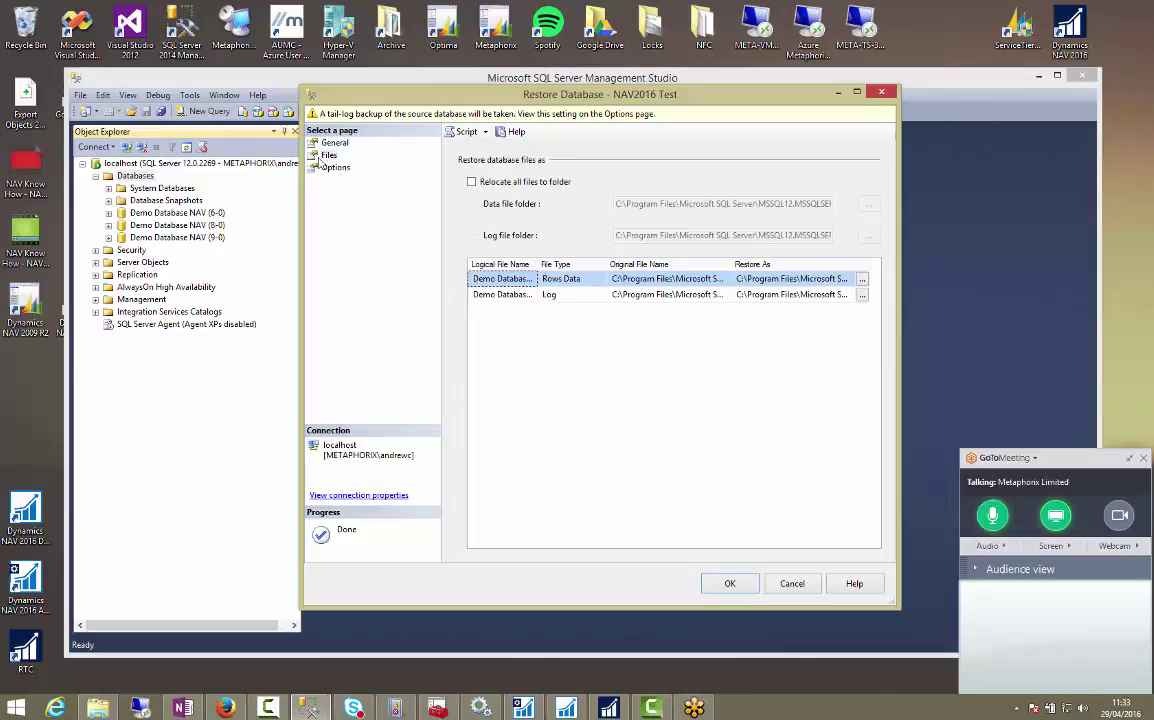
left_click(755, 279)
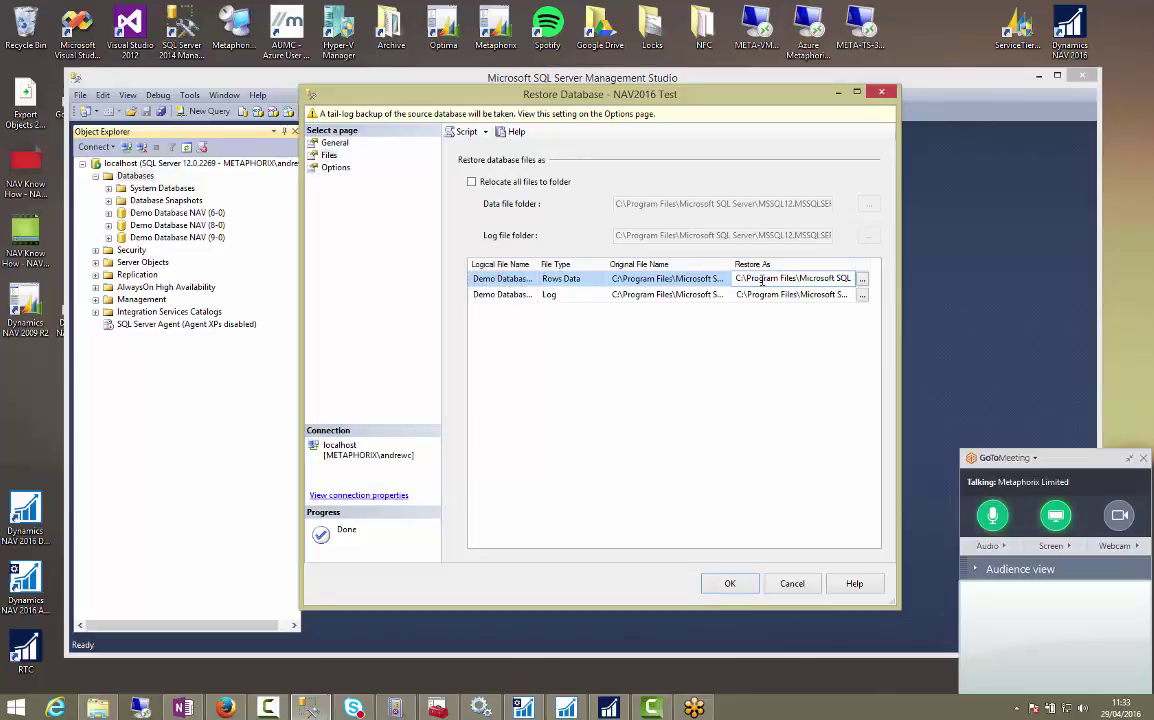
key("Right")
key("Right")
key("Right")
key("Right")
key("Right")
key("Right")
key("Right")
key("Right")
key("Right")
key("Right")
key("Right")
key("Right")
key("Right")
key("Right")
key("Right")
key("Right")
key("Right")
key("Right")
key("Right")
key("Right")
left_click(818, 294)
key("Right")
key("Right")
key("Right")
key("Right")
key("Right")
key("Right")
key("Right")
key("Right")
key("Right")
key("Right")
key("Right")
key("Right")
key("Right")
key("Right")
key("Right")
key("Right")
key("Right")
key("Right")
key("Right")
key("Right")
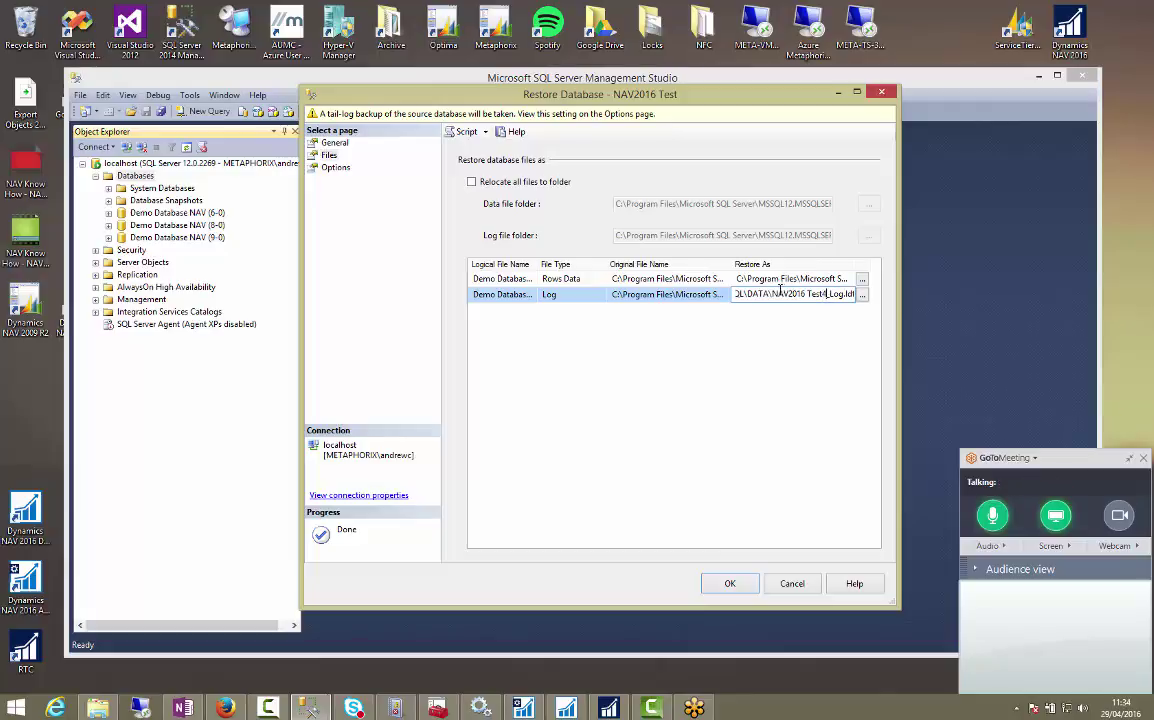
key("Escape")
Untick 'Take tail-log backup before restore' on Options, then return to General.
left_click(316, 170)
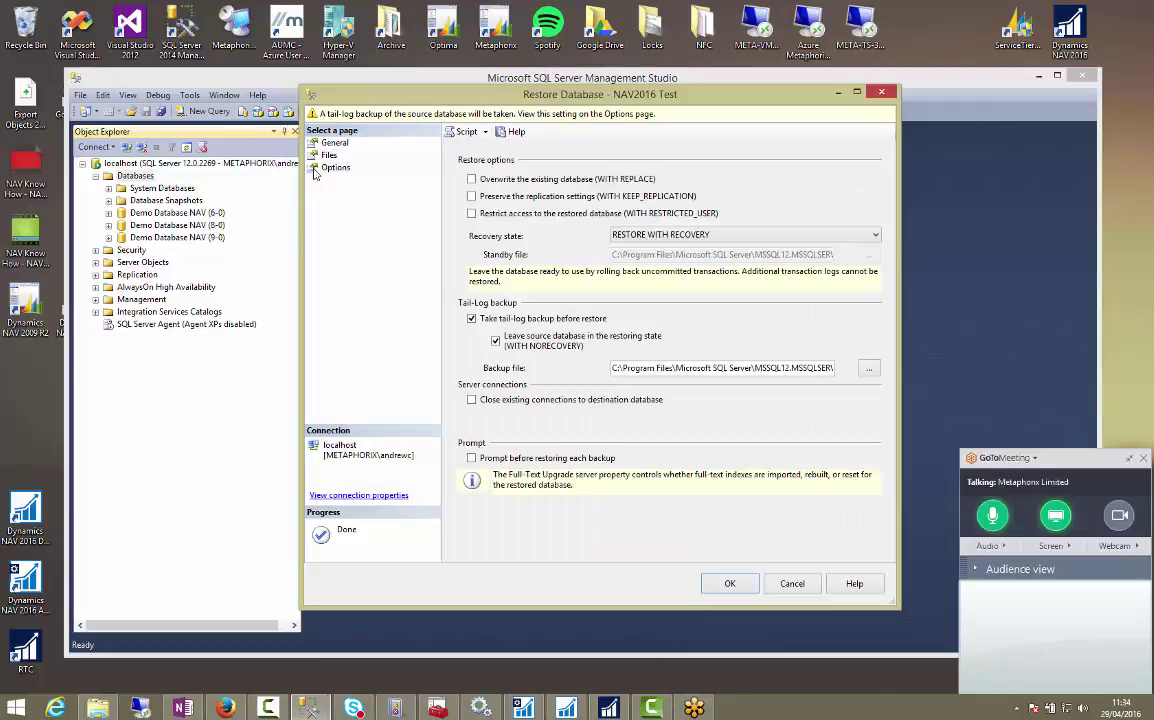
left_click(471, 319)
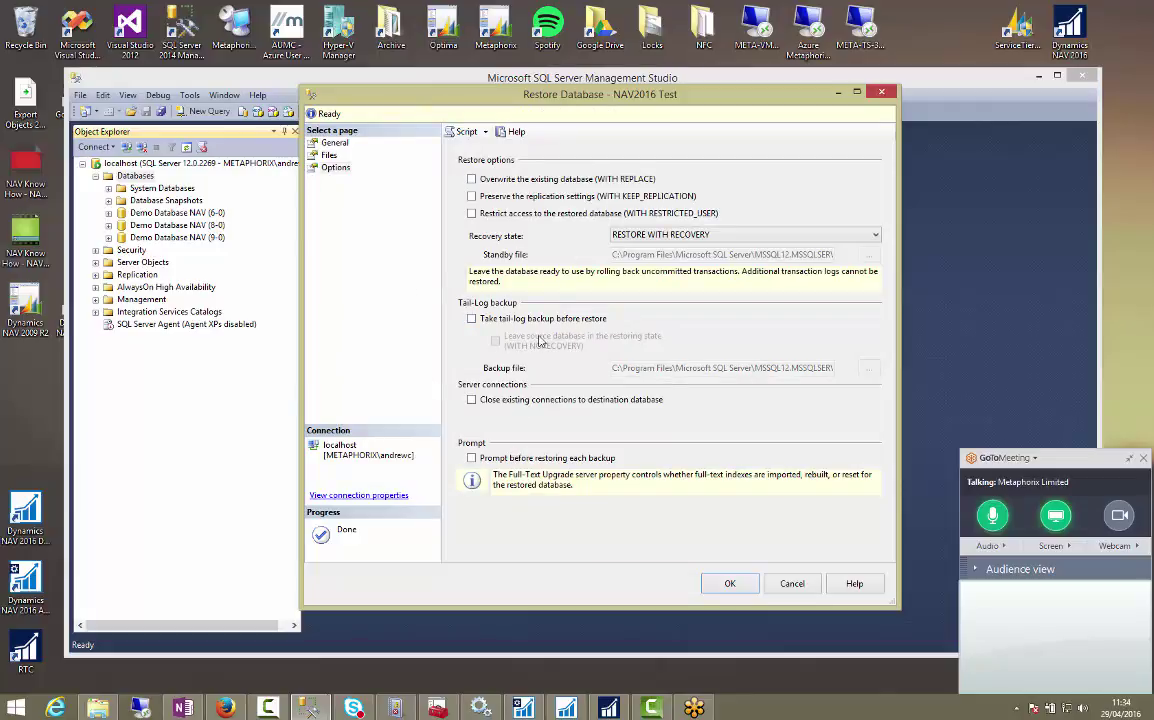
left_click(321, 145)
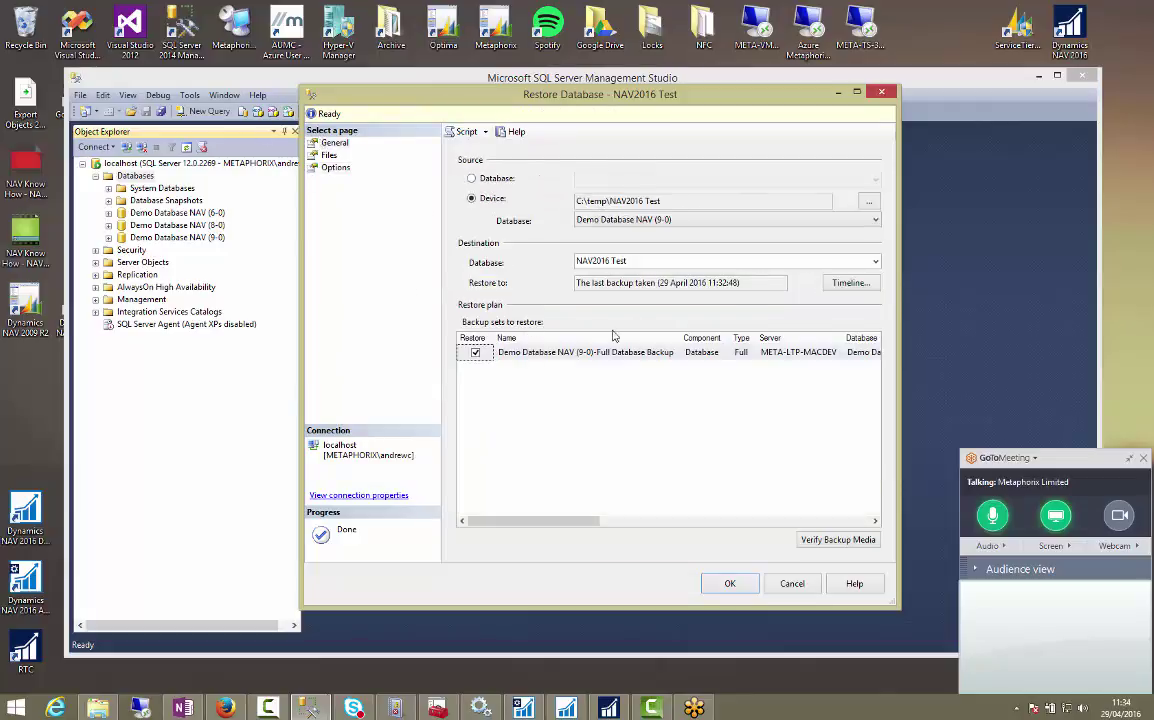
Run the restore, acknowledge success, and select the new NAV2016 Test database, keeping its name.
left_click(733, 584)
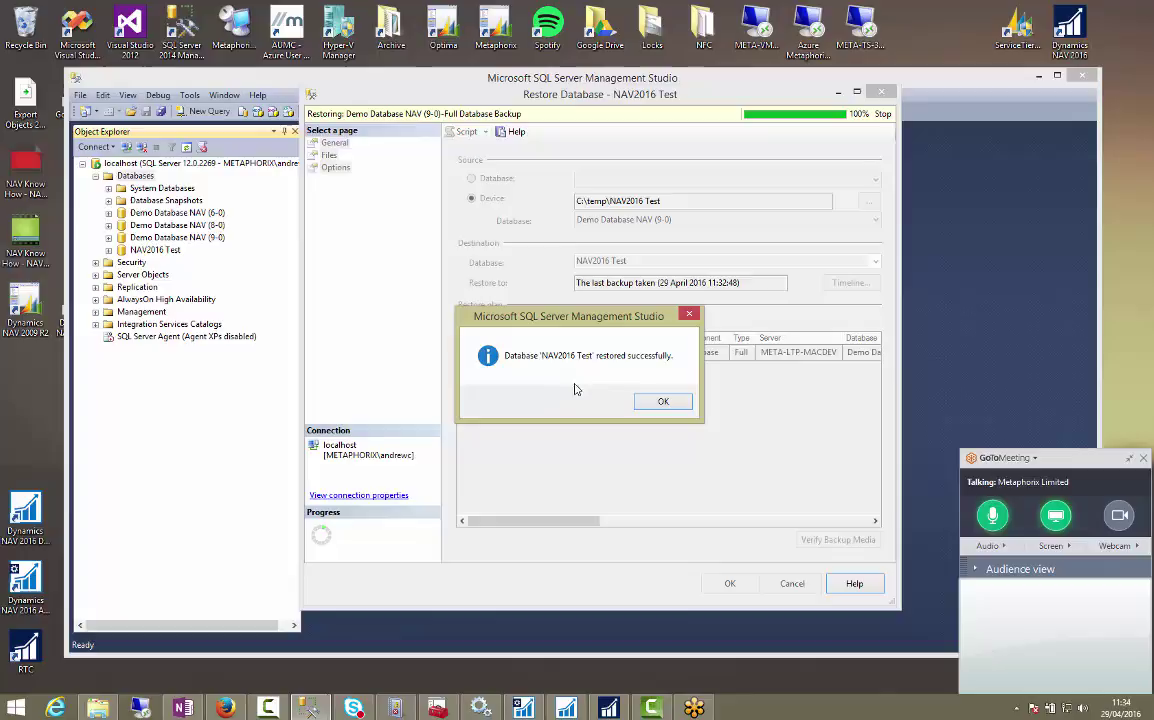
left_click(661, 404)
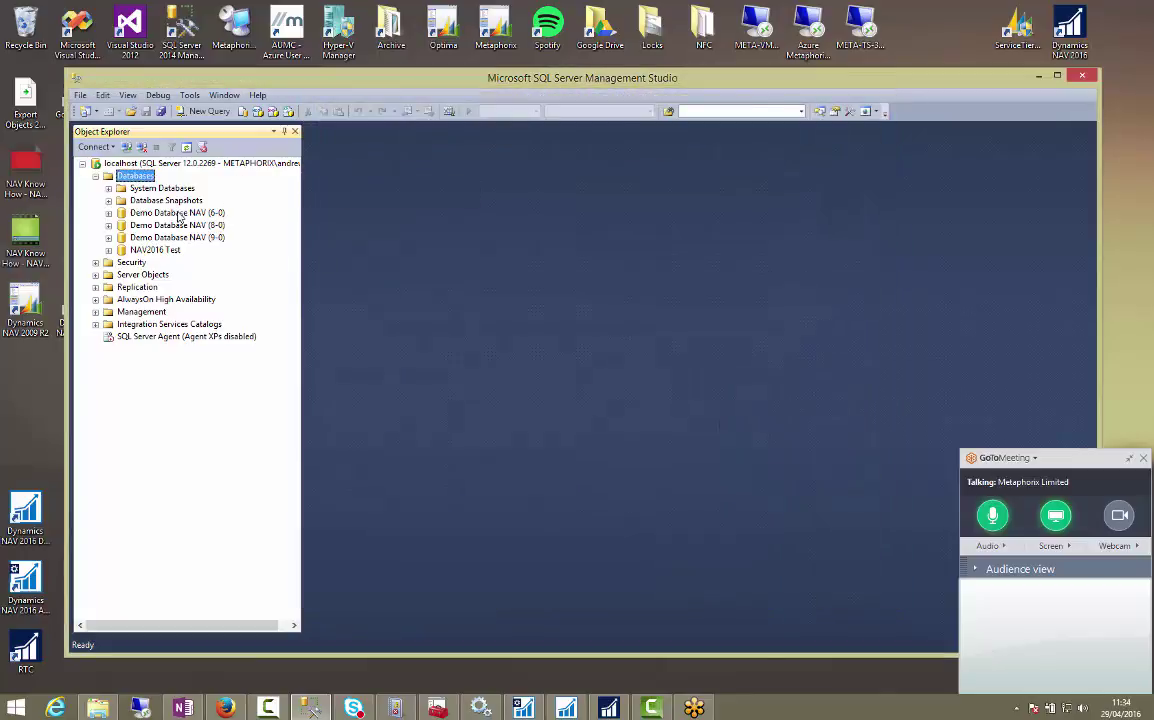
left_click(150, 251)
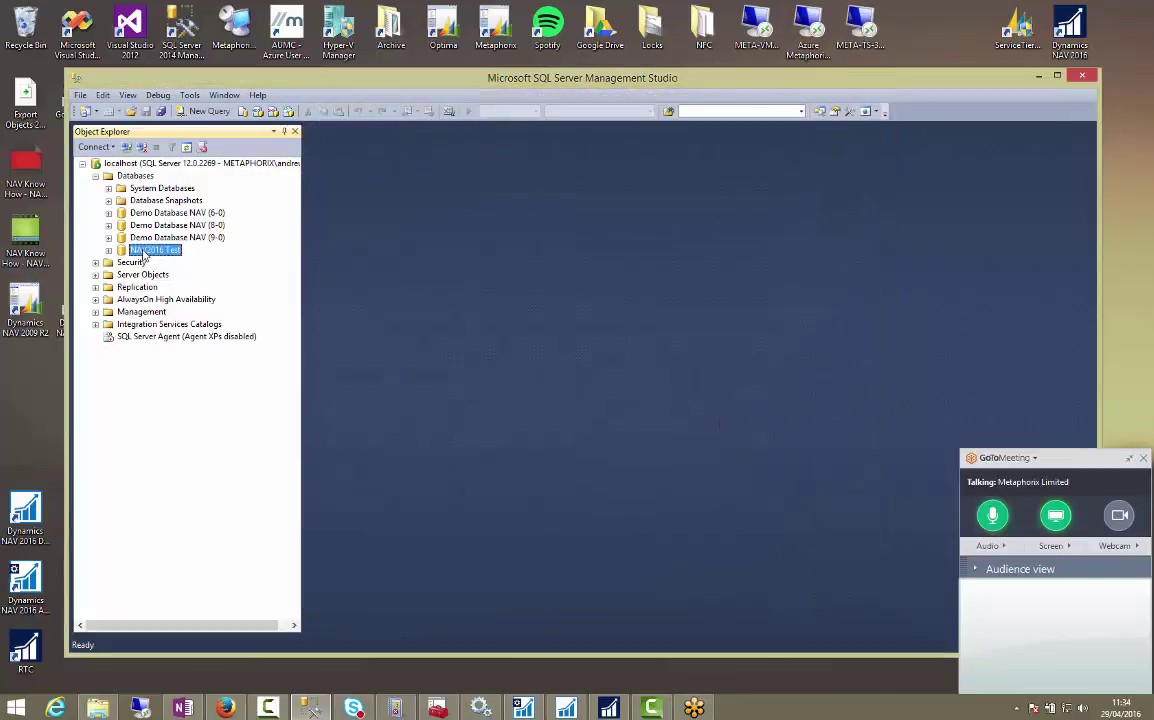
key("F2")
key("Escape")
Close the open windows and open NAV2016 Test via File > Database > Open.
left_click(566, 707)
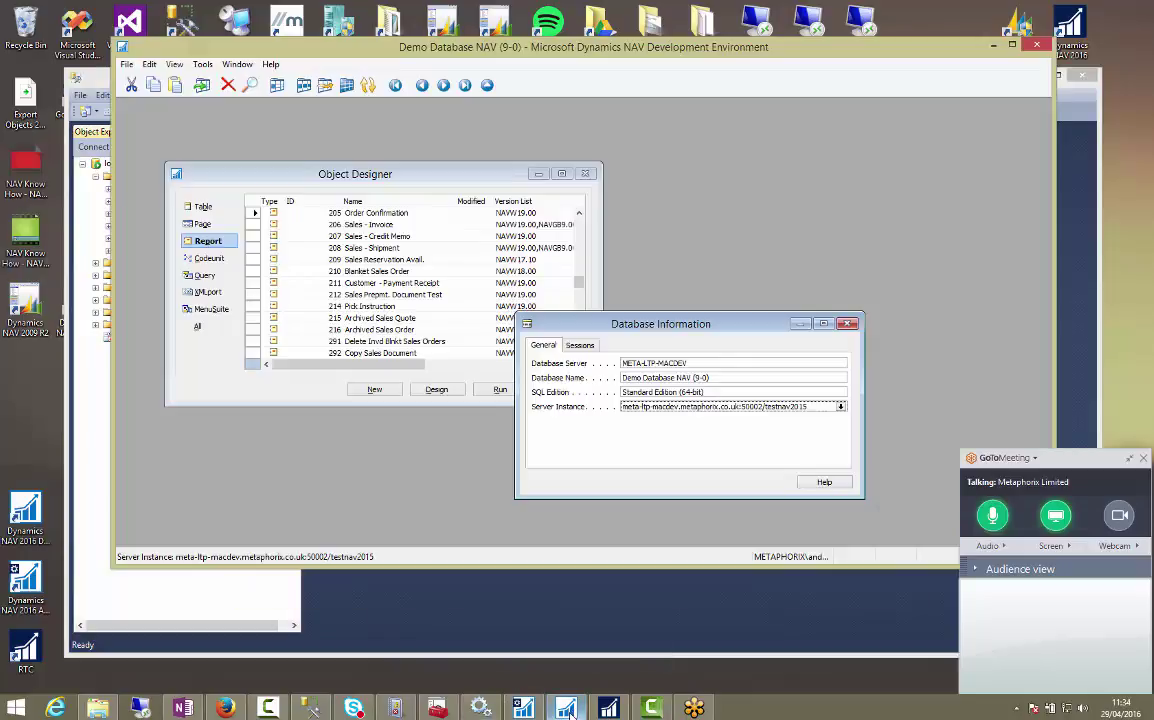
key("Escape")
key("Escape")
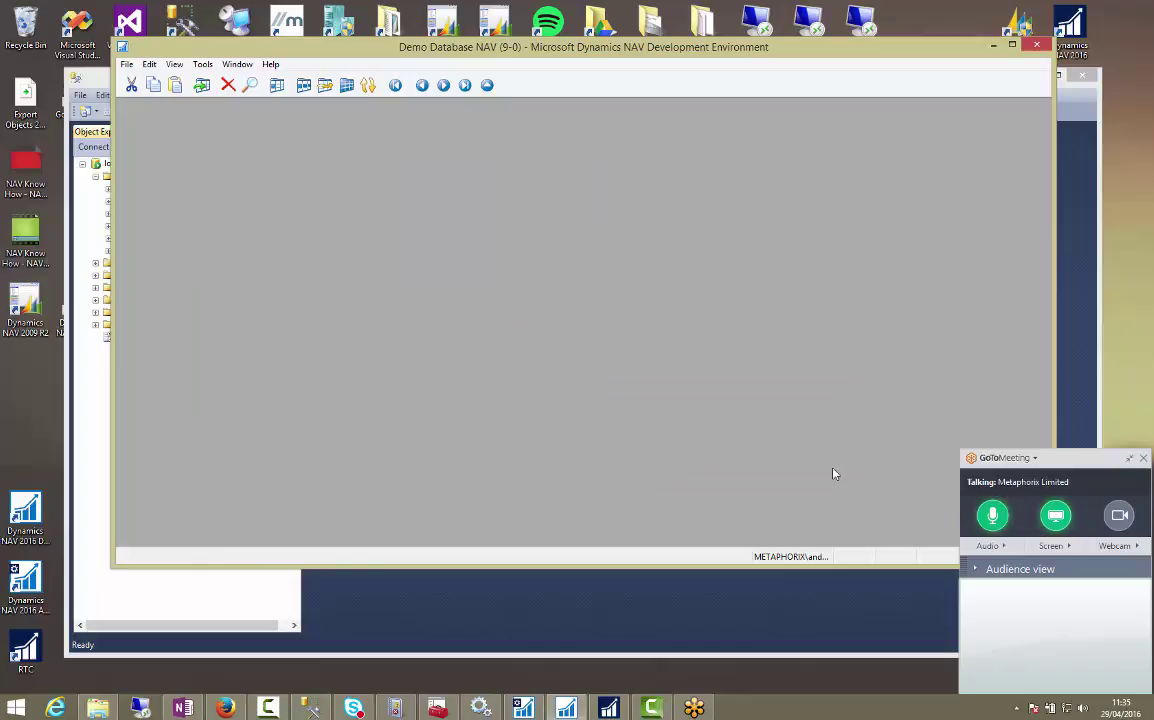
key("alt+f")
key("Right")
key("Down")
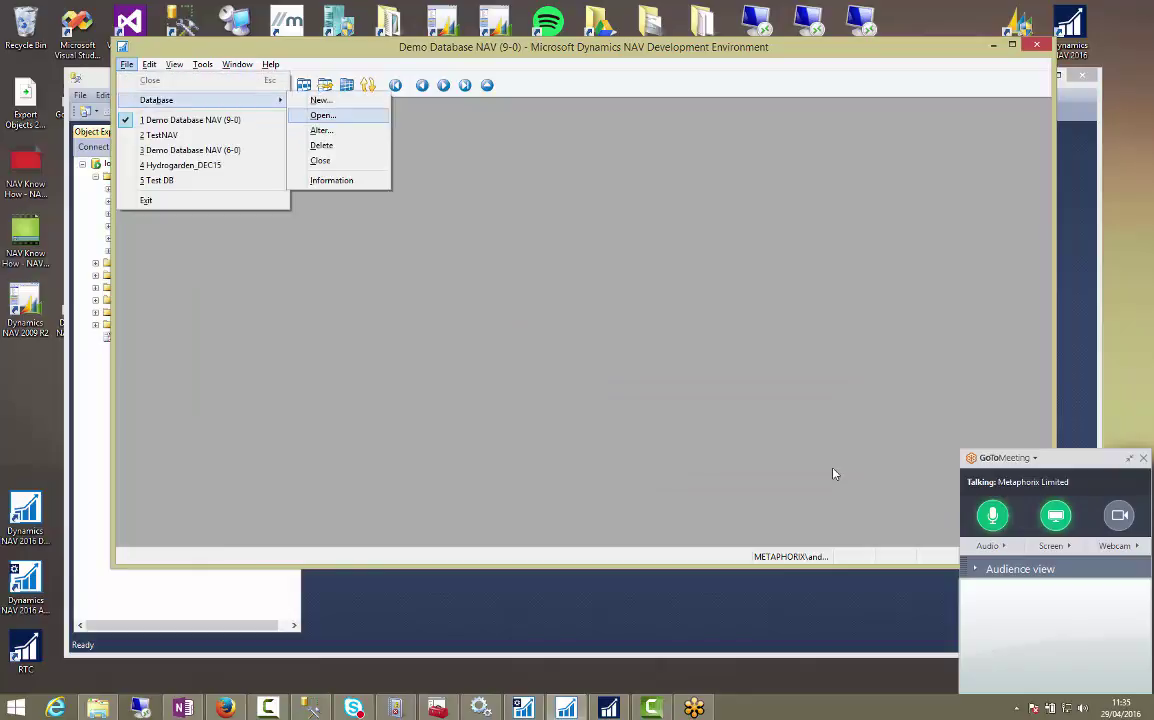
key("Return")
key("Tab")
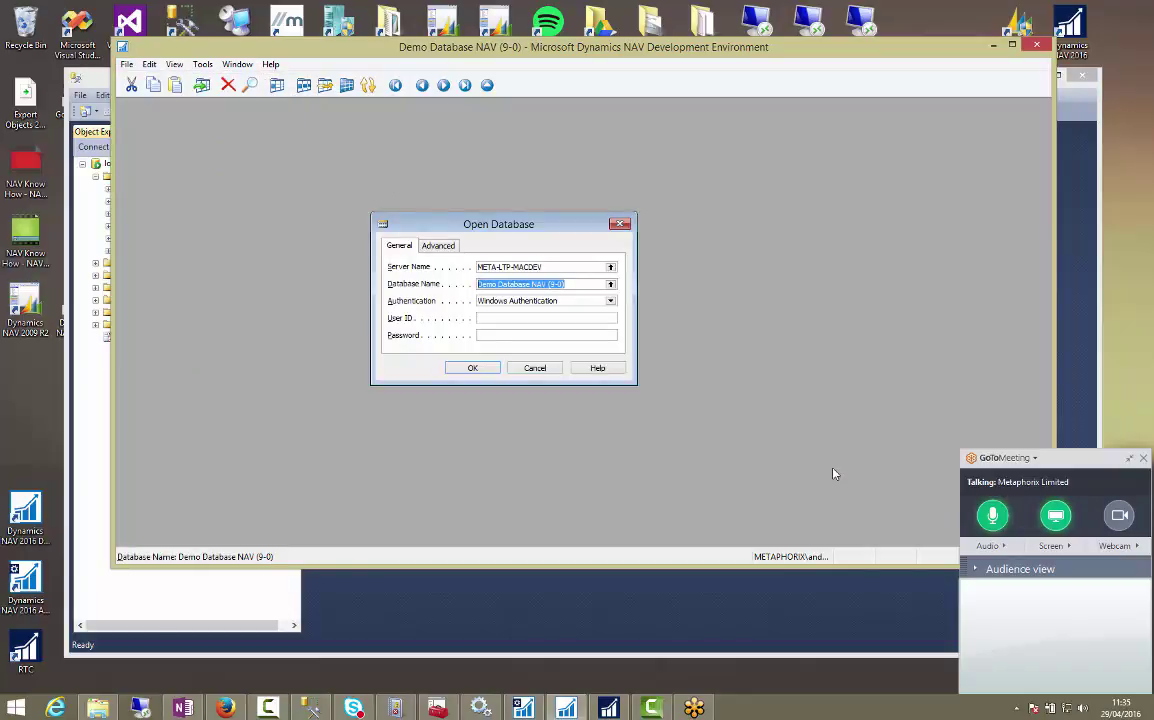
key("F6")
key("Down")
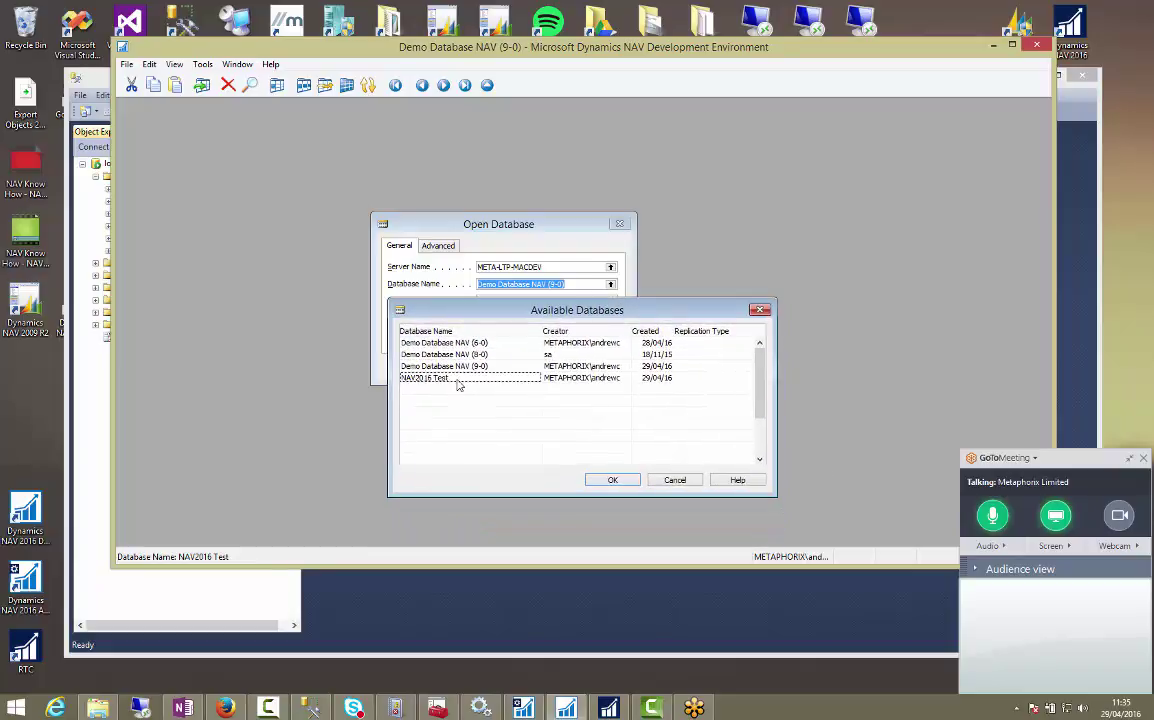
key("Return")
key("Return")
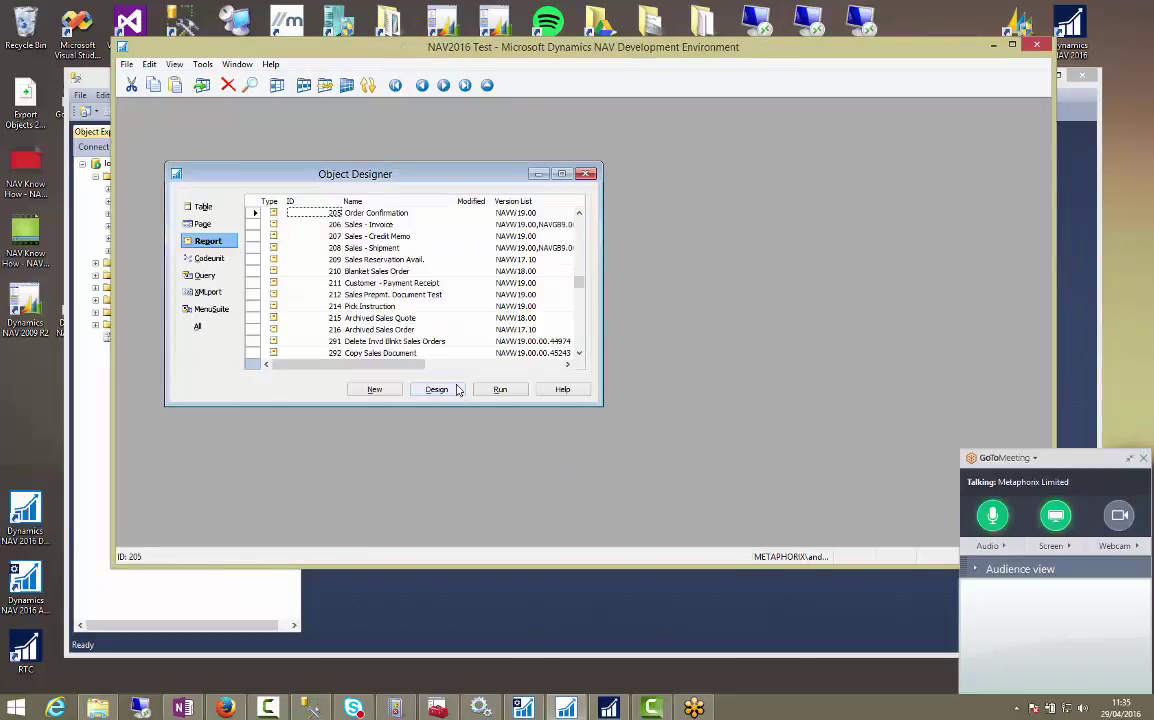
left_click_drag(408, 176, 458, 171)
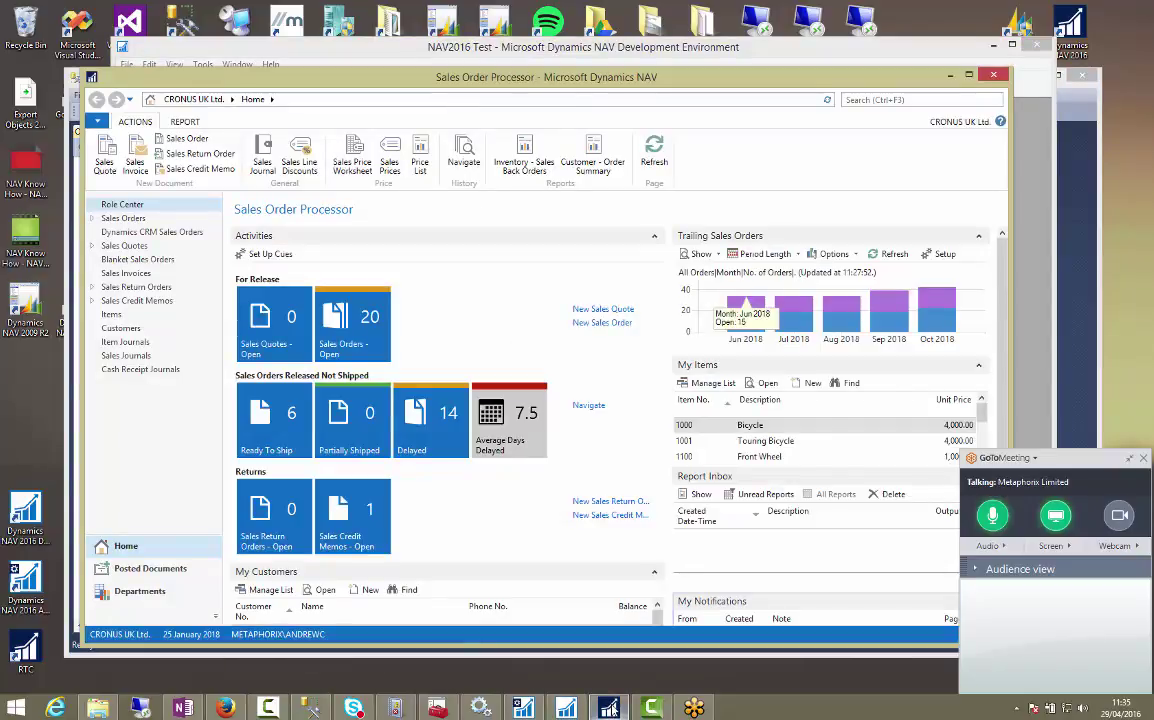
left_click(609, 708)
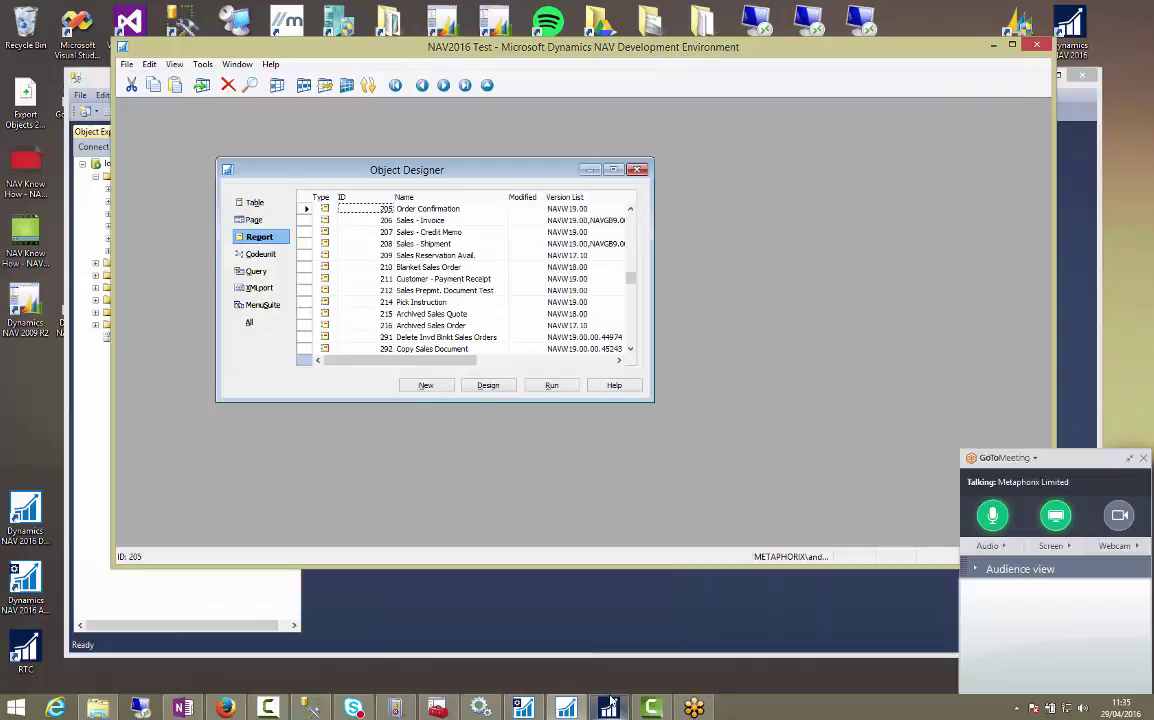
left_click(127, 64)
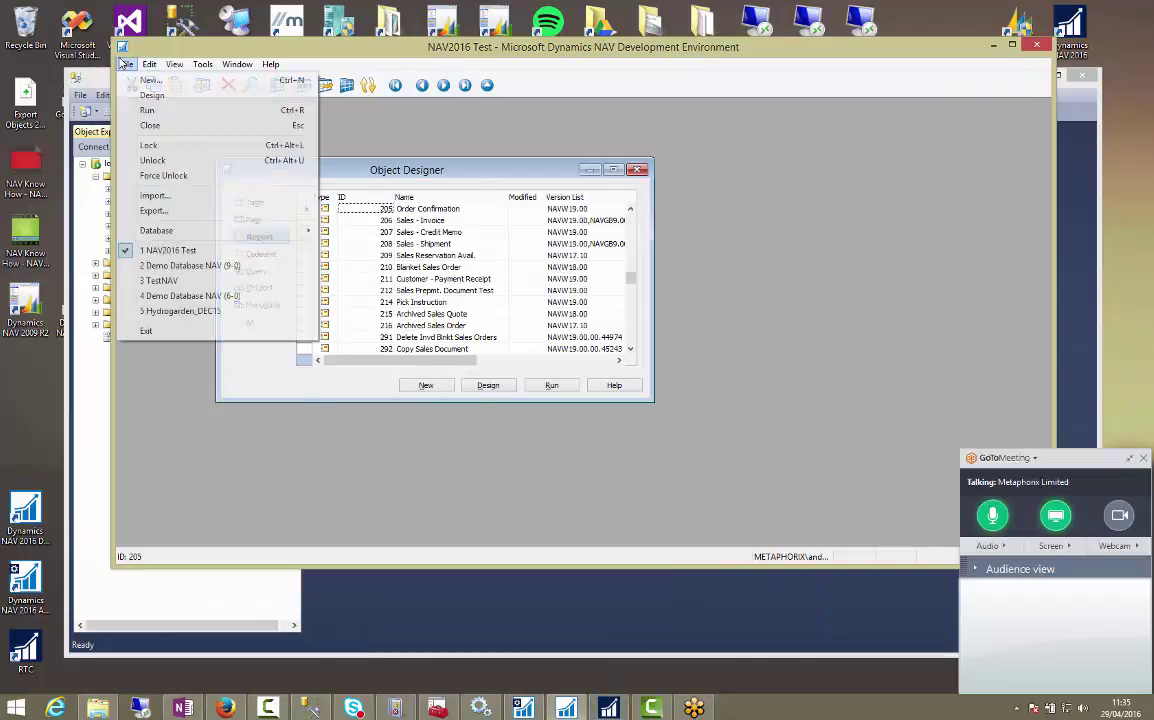
mouse_move(149, 64)
mouse_move(206, 234)
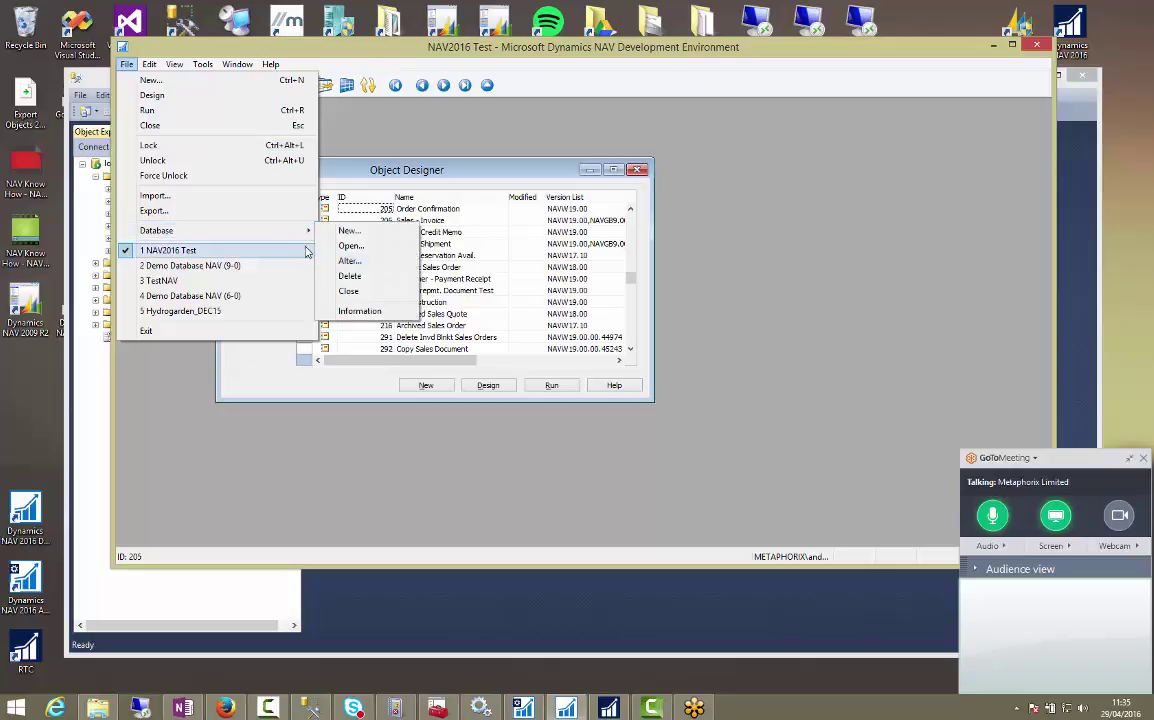
left_click(354, 313)
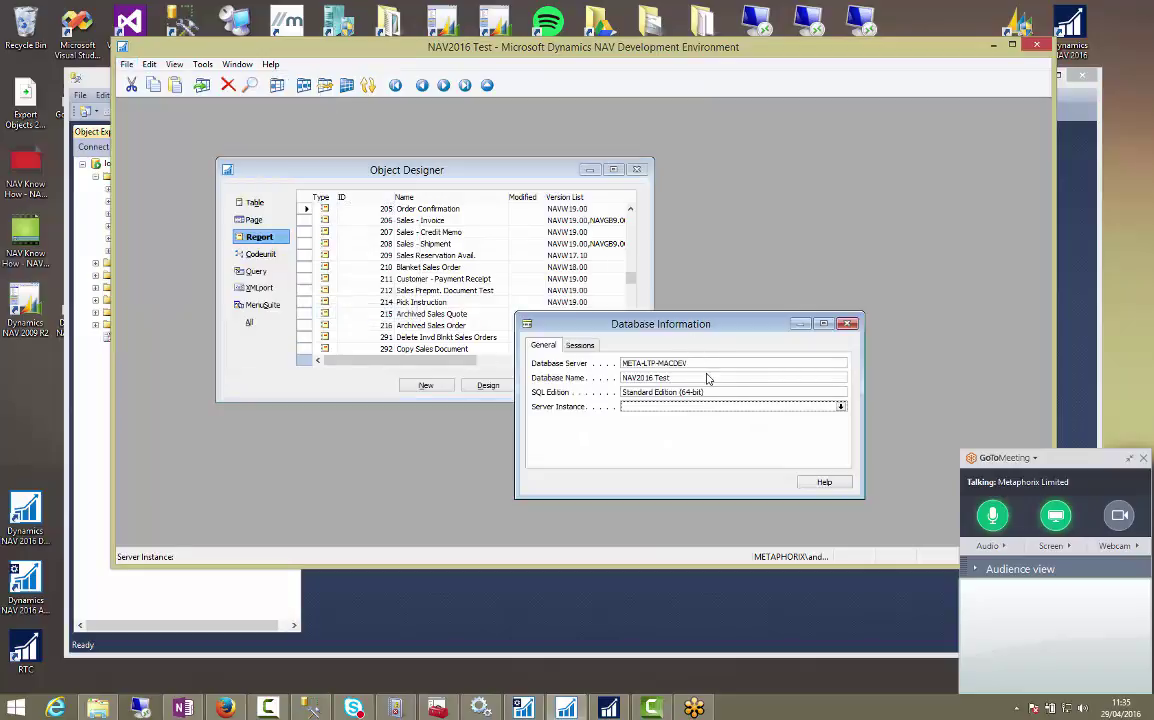
key("F6")
key("Right")
key("Right")
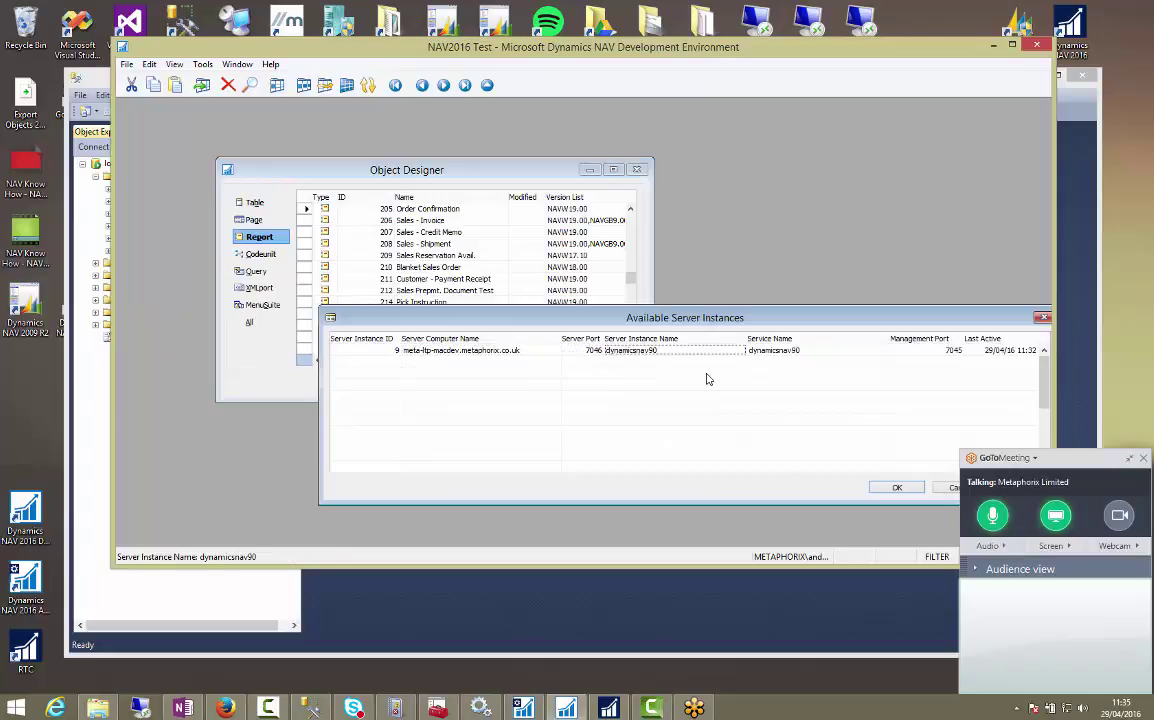
key("Right")
key("Left")
key("Left")
key("Left")
key("Right")
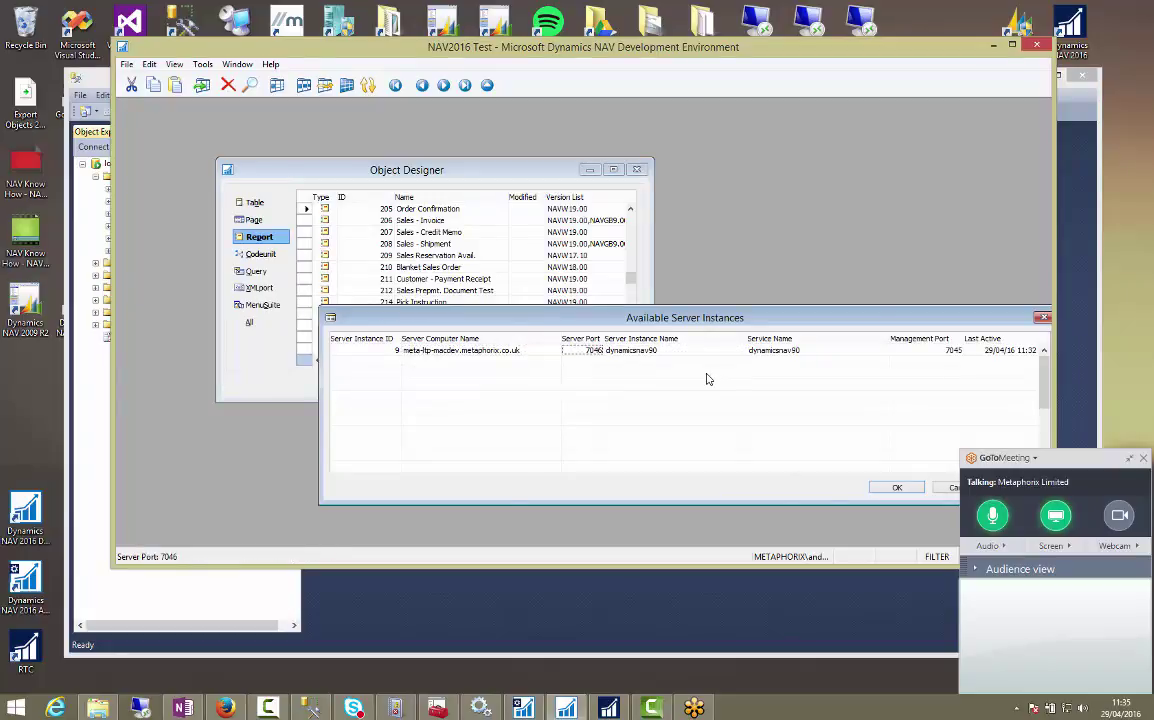
key("Escape")
left_click_drag(685, 333, 566, 360)
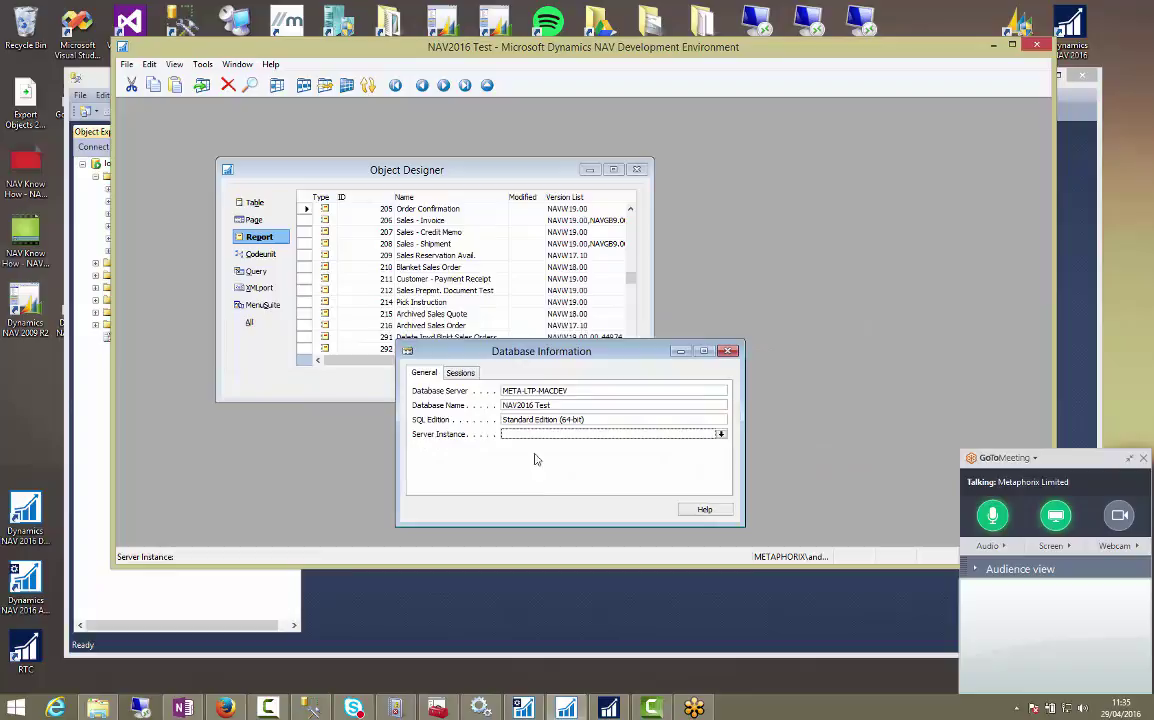
key("Escape")
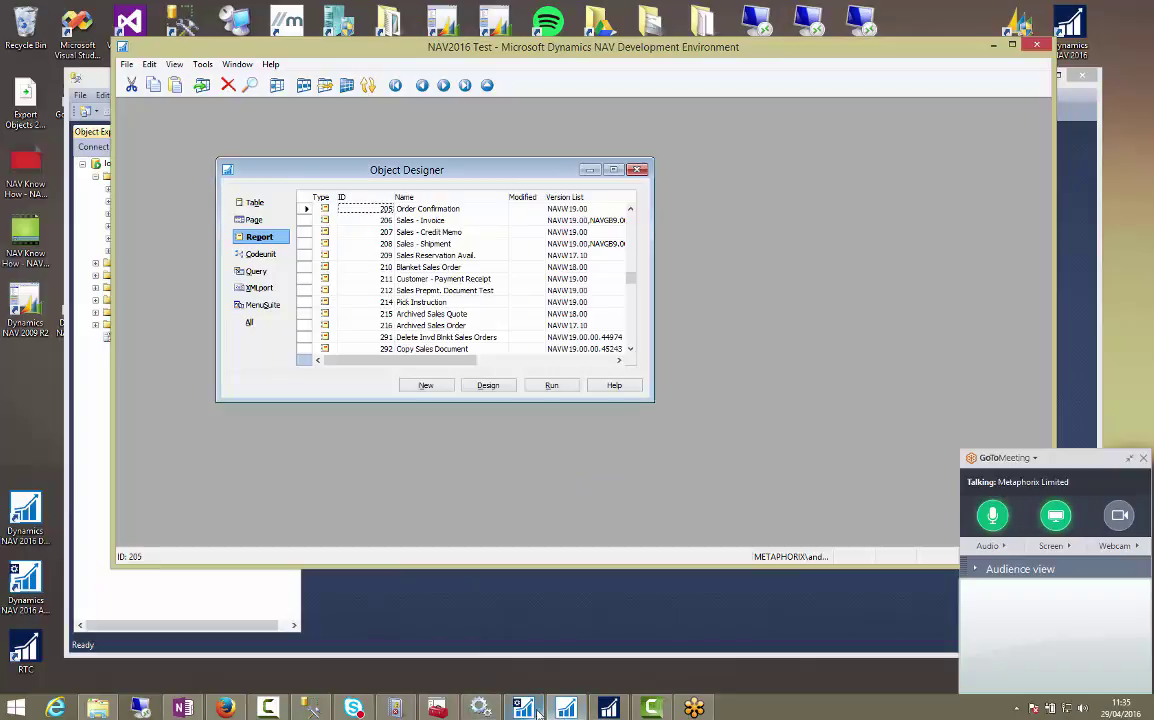
Check the TestNAV2015 service, then launch Dynamics NAV 2016 Server Administration, declining the permission prompt.
left_click(484, 706)
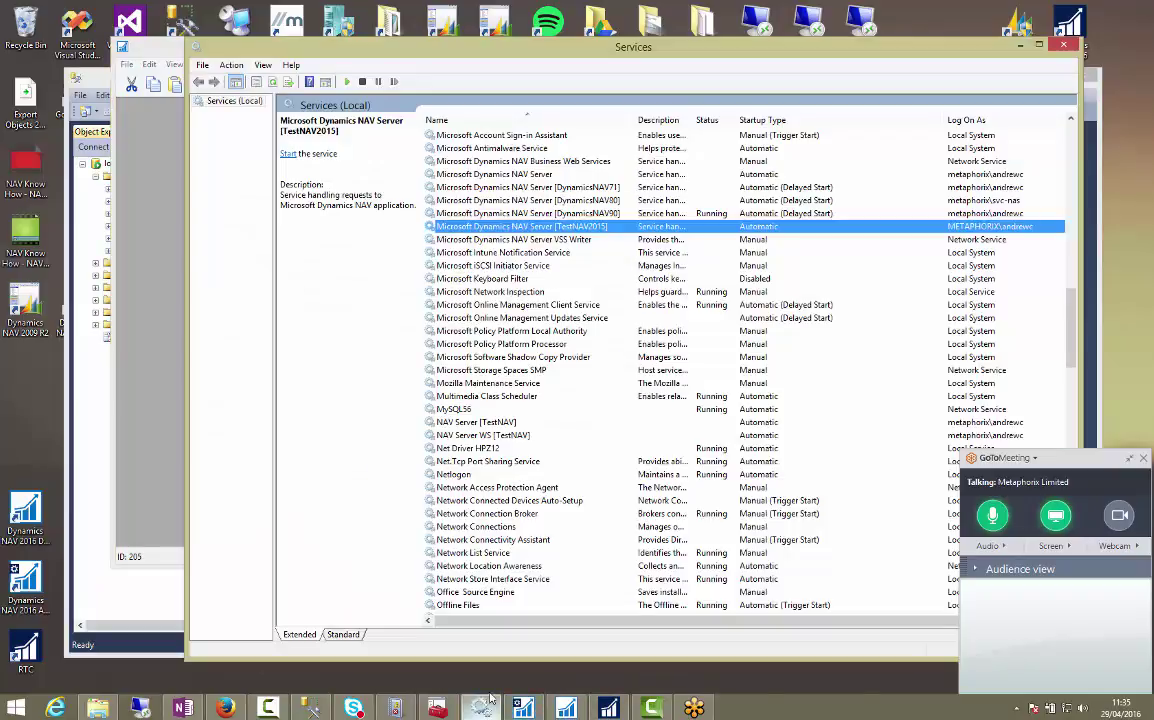
right_click(556, 230)
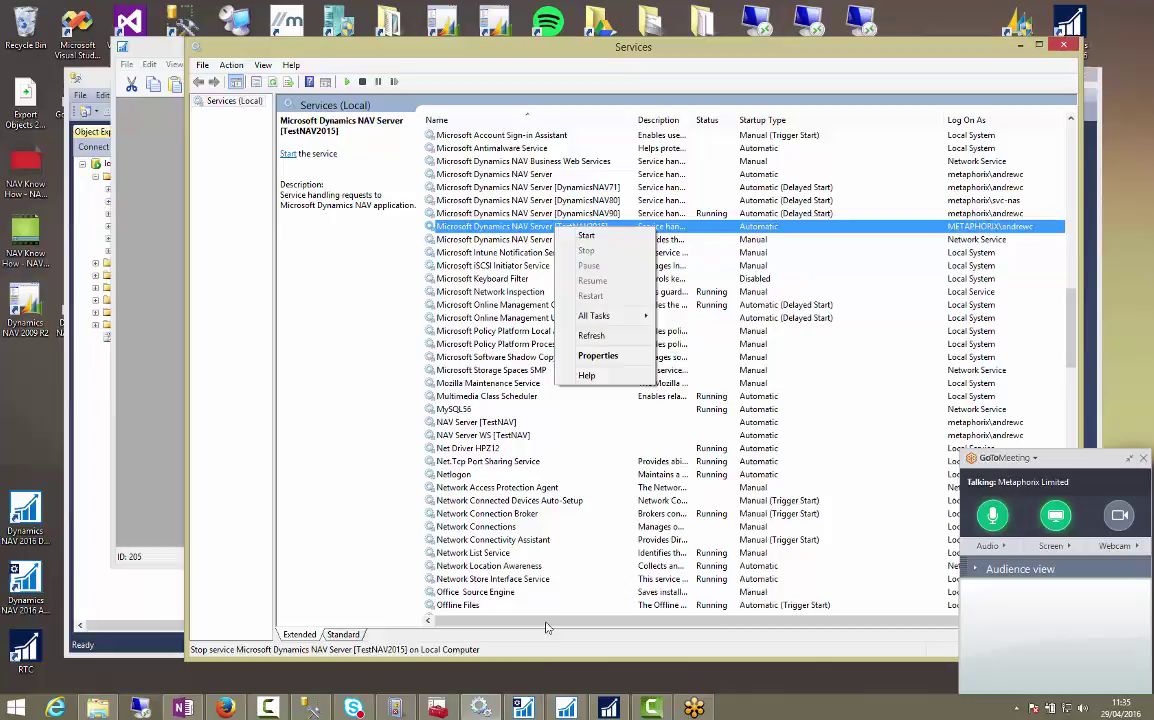
left_click(40, 548)
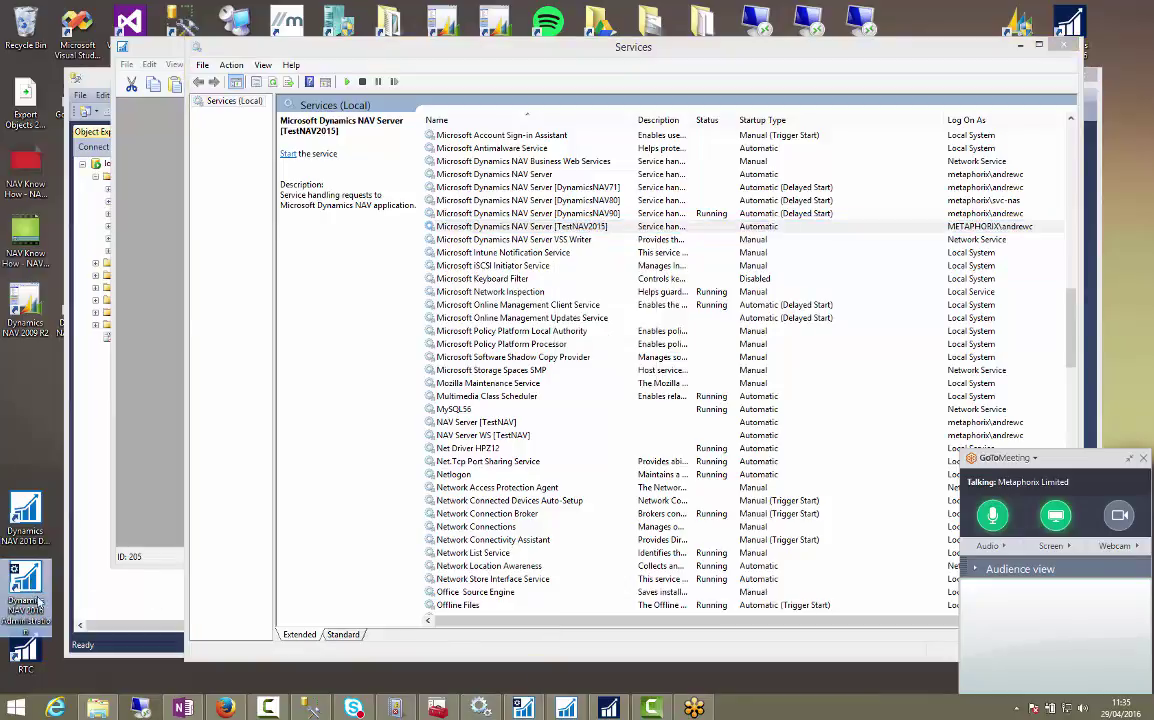
double_click(38, 600)
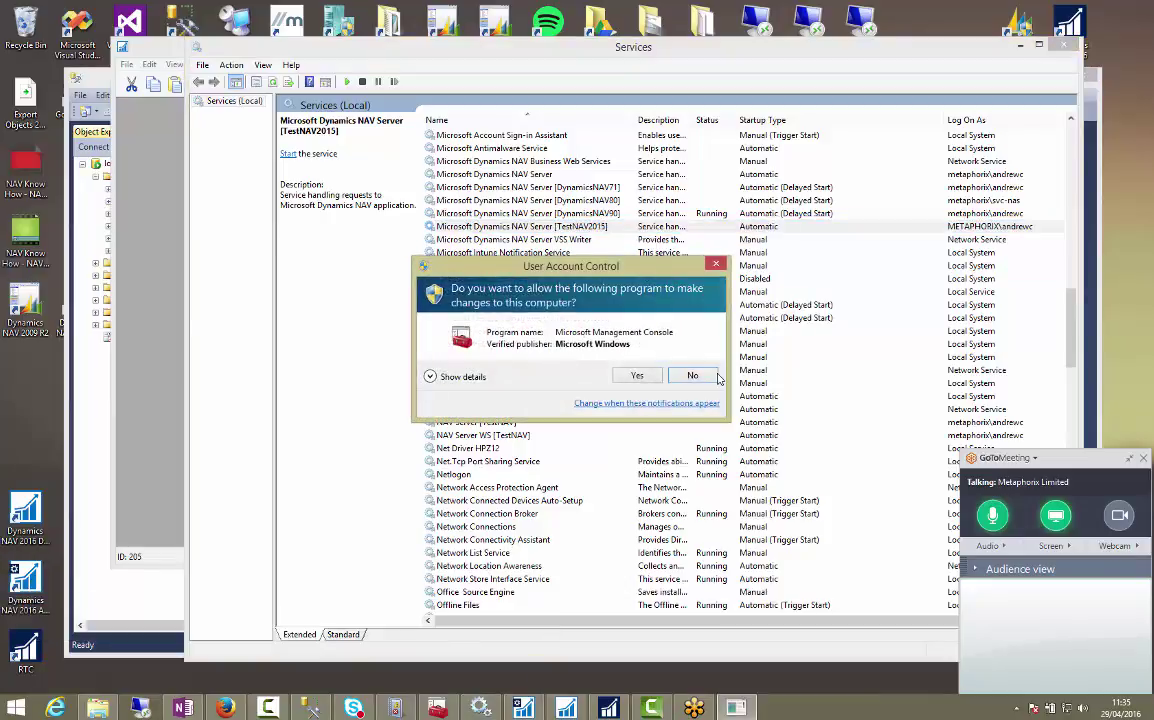
left_click(712, 376)
Refresh the server instances and show TestNAV2015's configuration with its Database section visible.
left_click(523, 708)
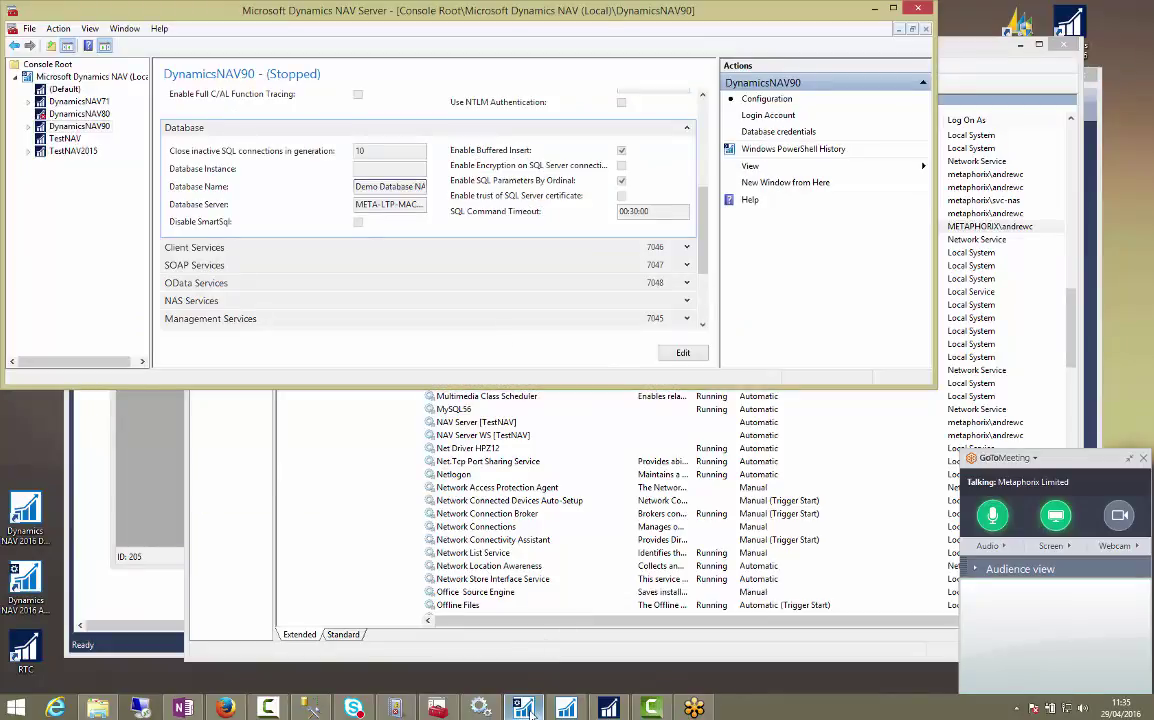
right_click(74, 77)
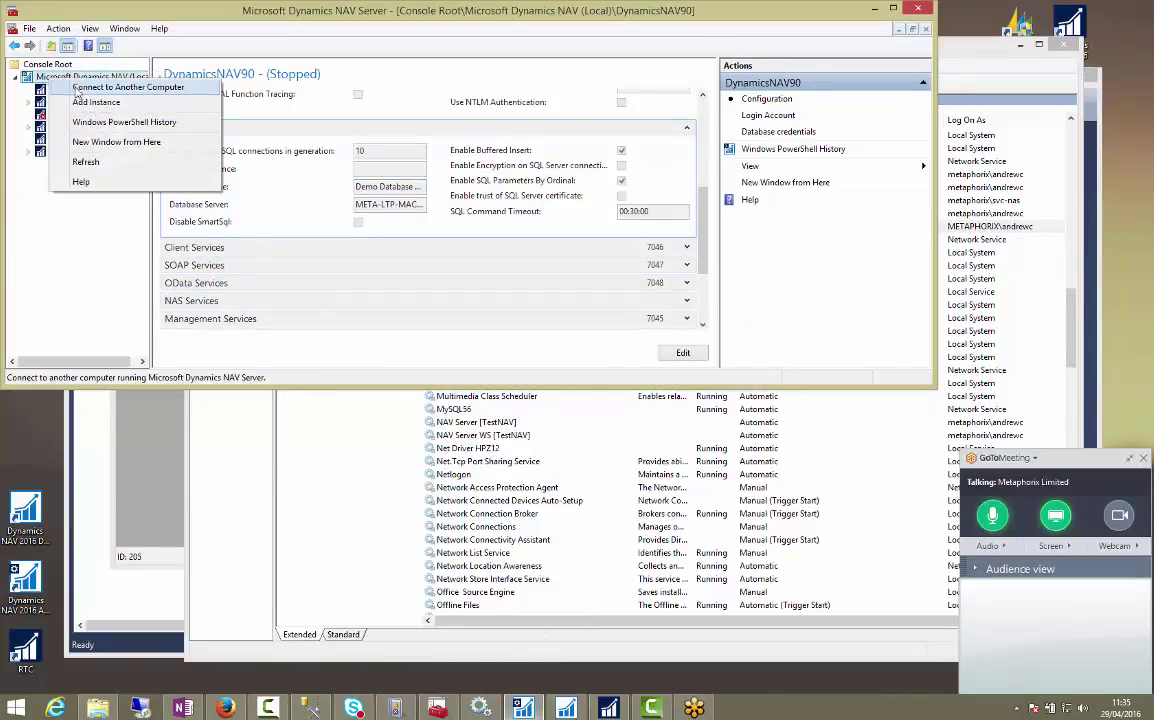
left_click(82, 161)
left_click(67, 153)
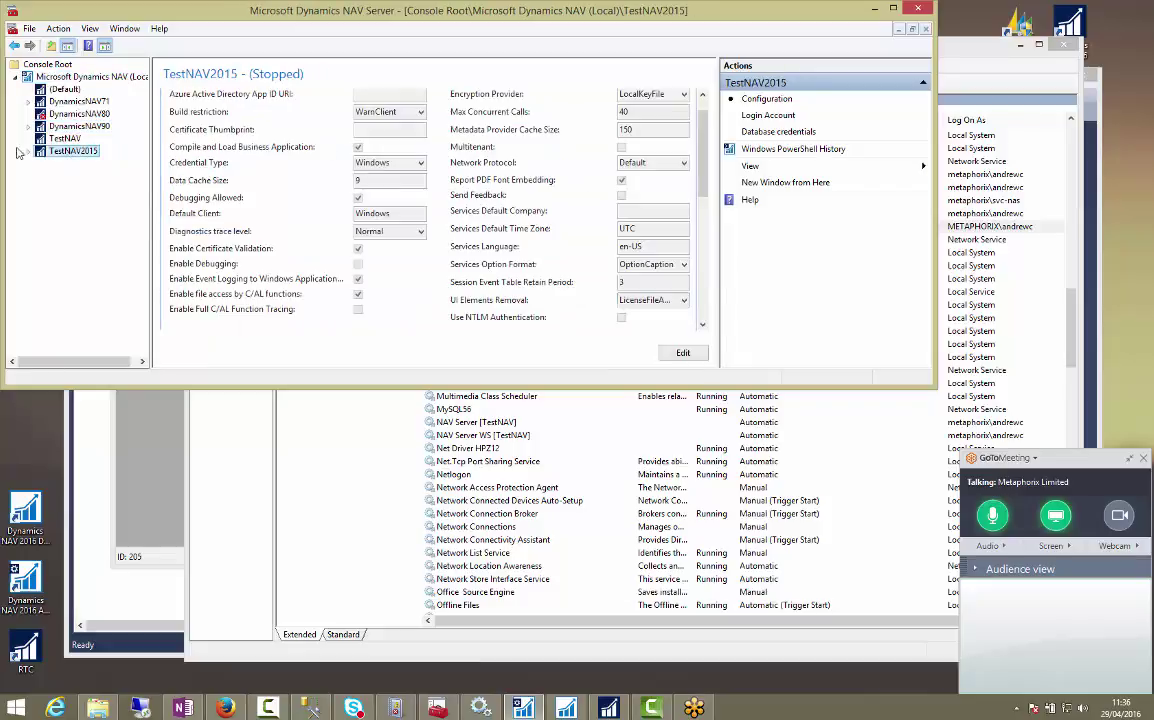
scroll(703, 127, "up", 1)
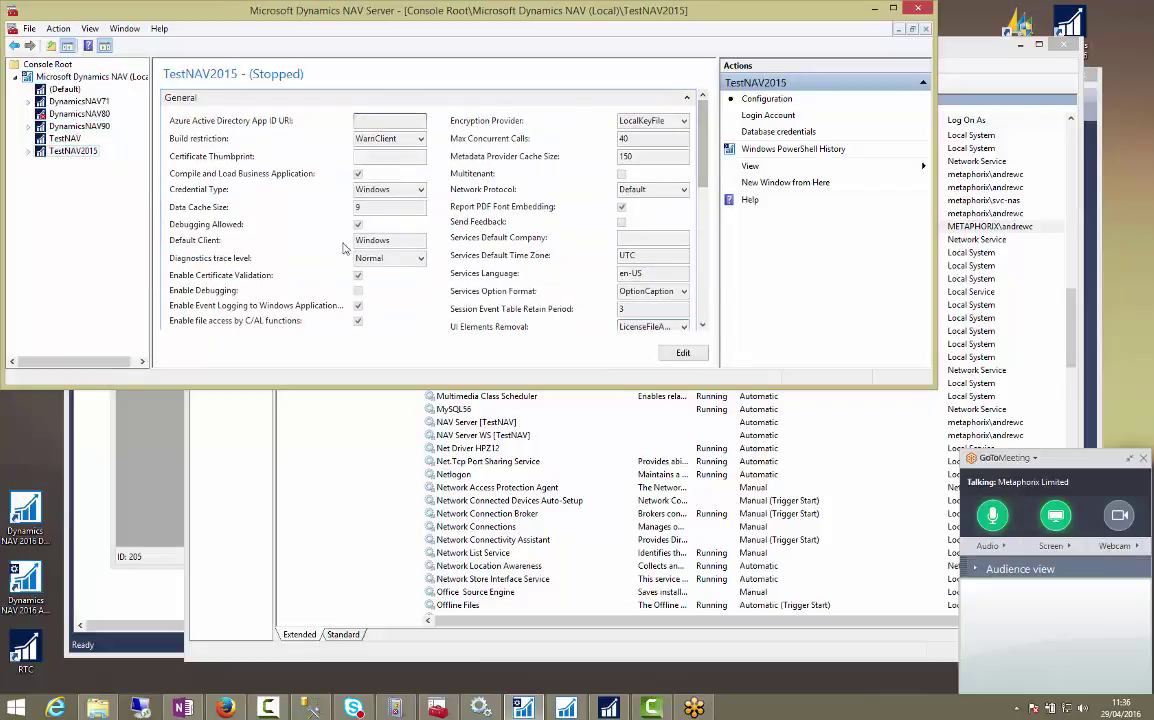
left_click_drag(762, 386, 762, 577)
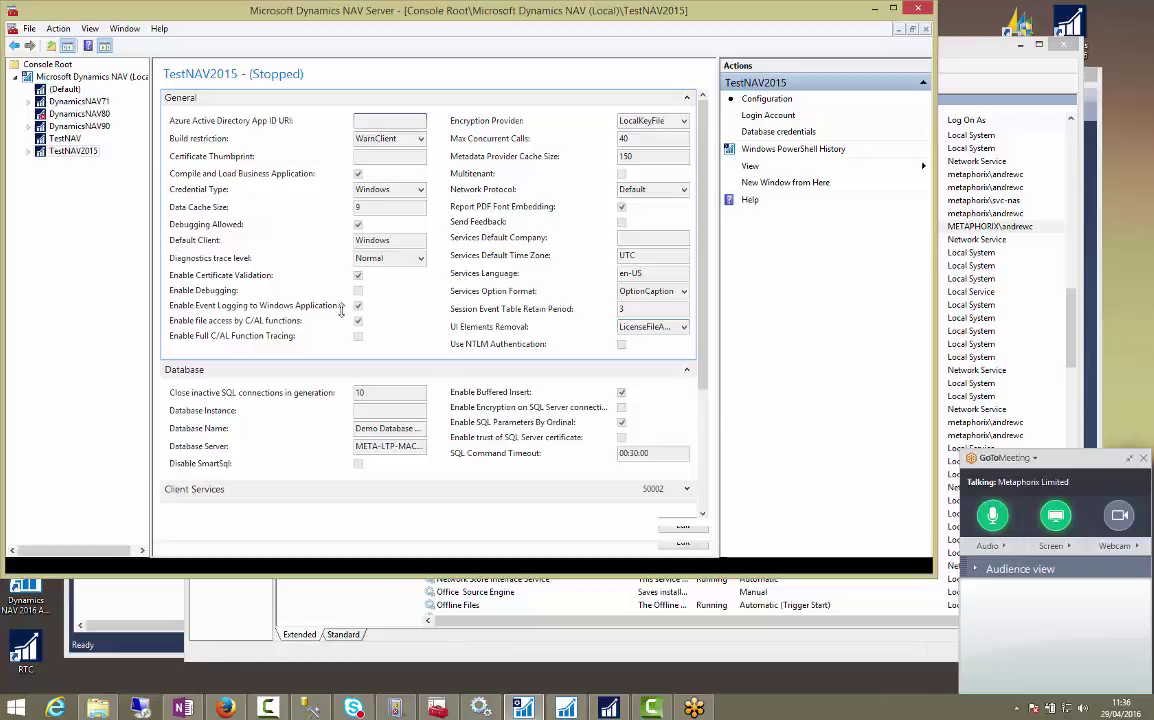
Make TestNAV2015 editable and paste NAV2016 Test as its Database Name.
left_click(68, 155)
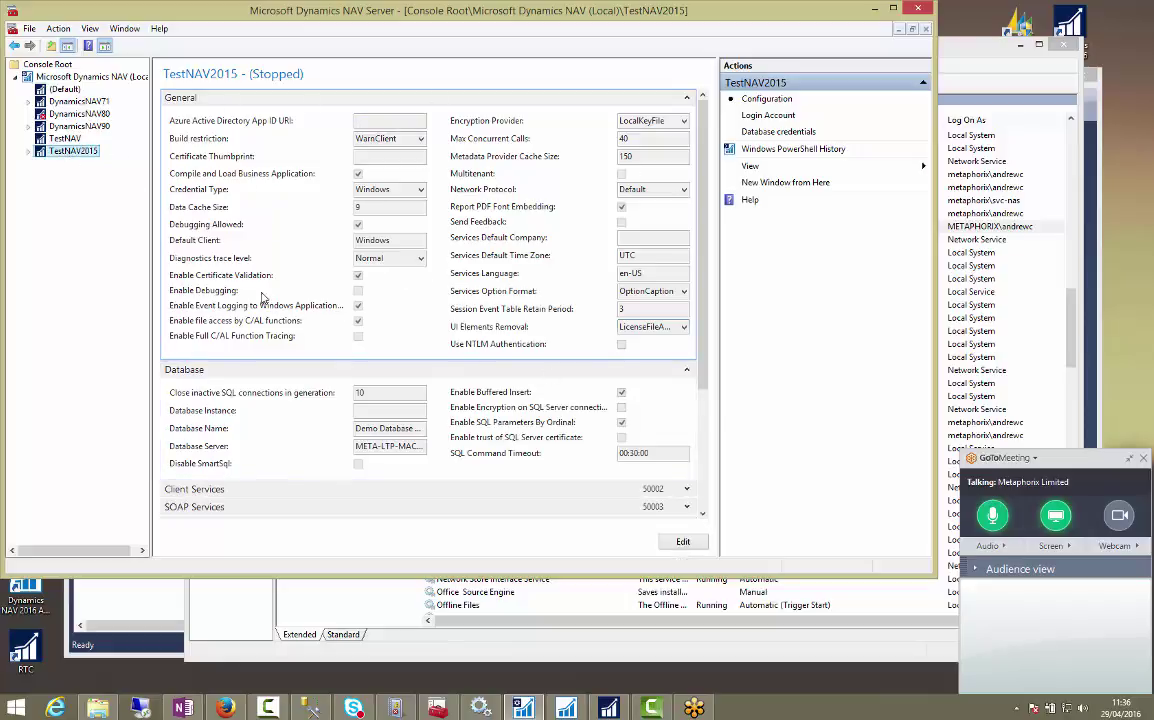
left_click(683, 541)
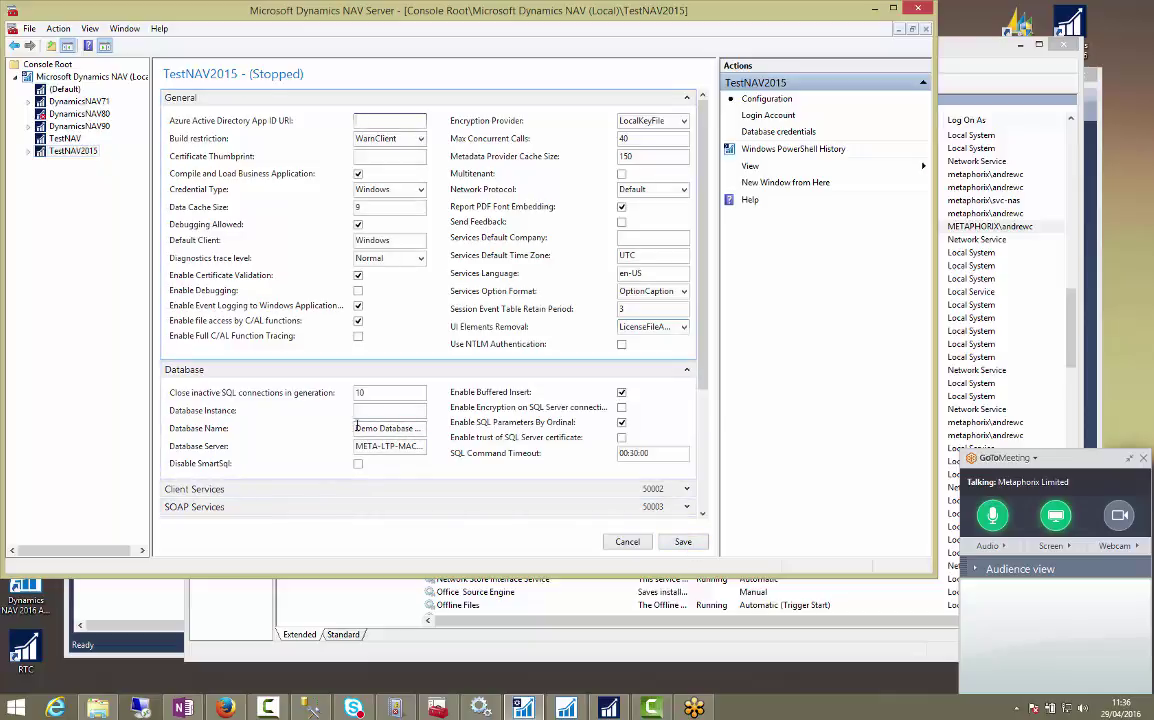
left_click_drag(350, 430, 456, 432)
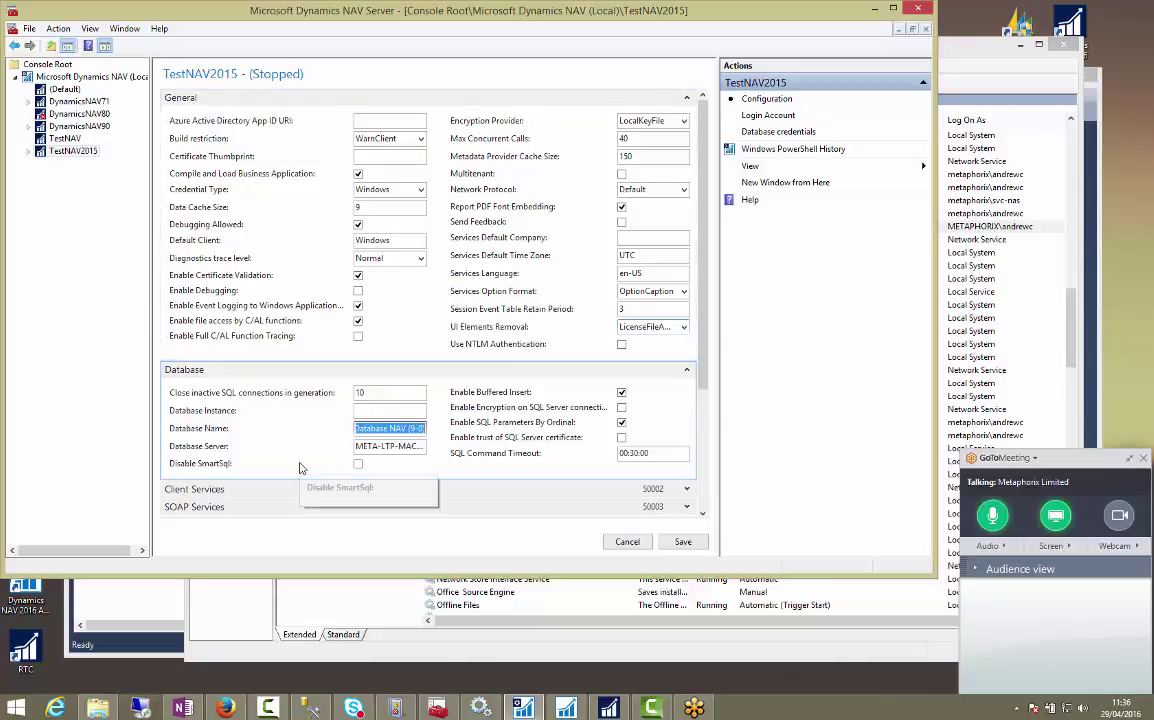
type("NAV2016 Test")
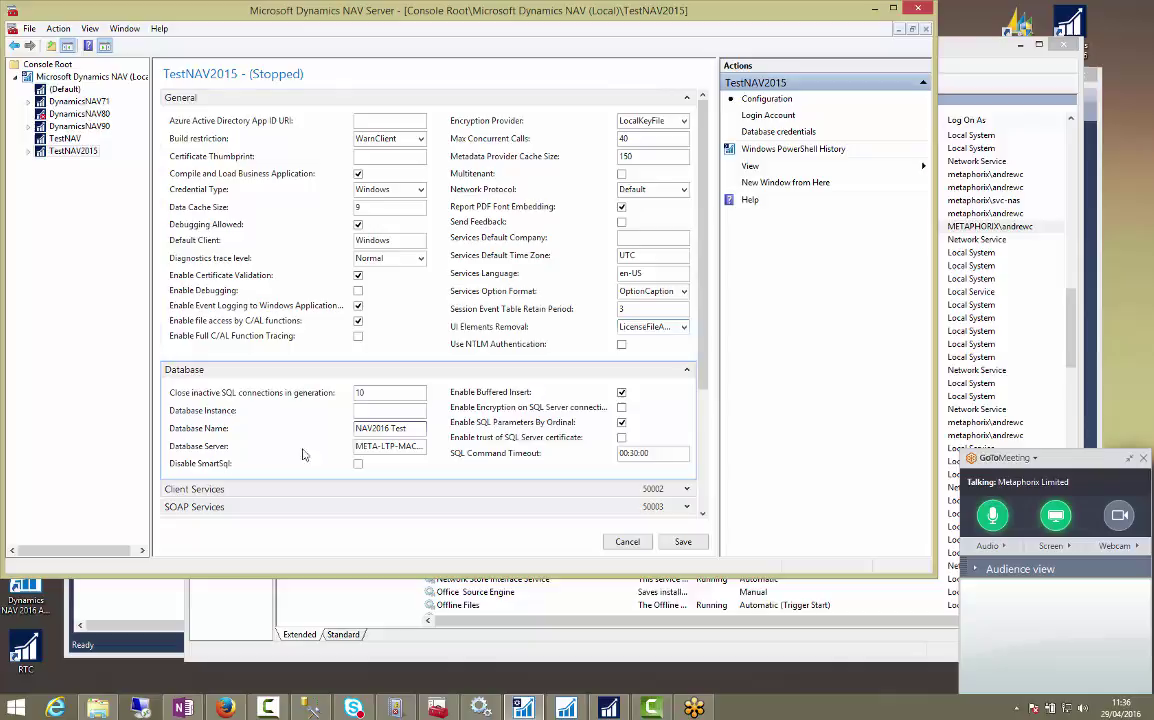
left_click(421, 432)
key("ctrl+a")
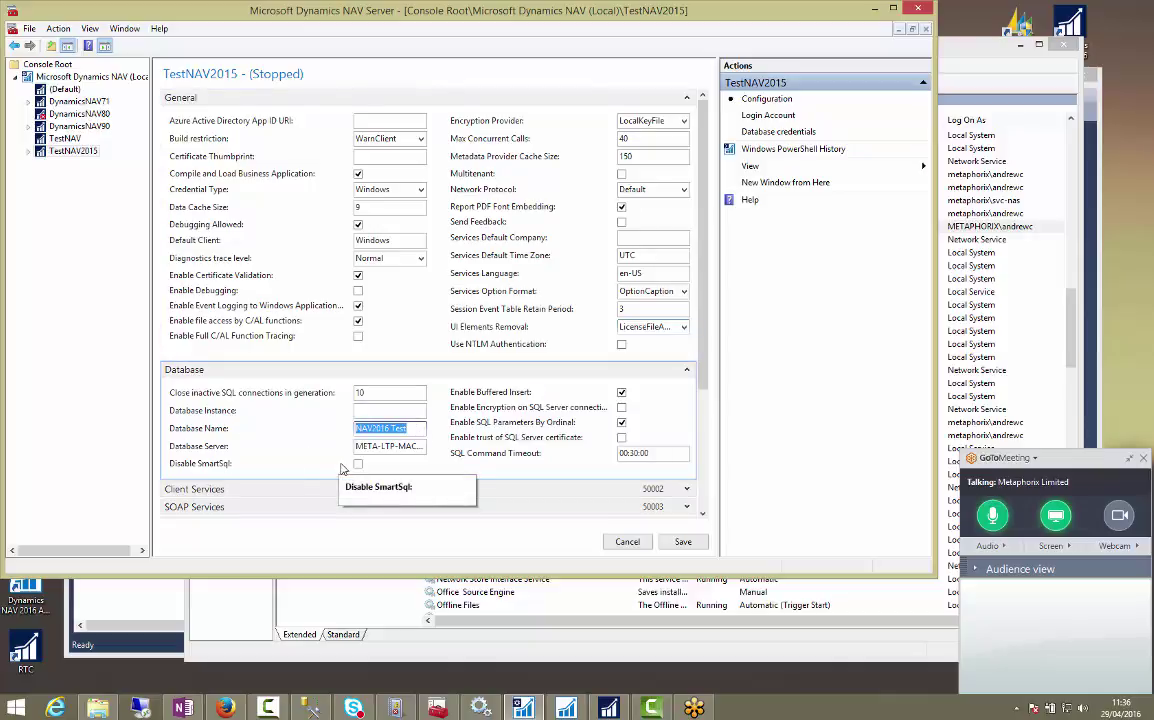
left_click(408, 427)
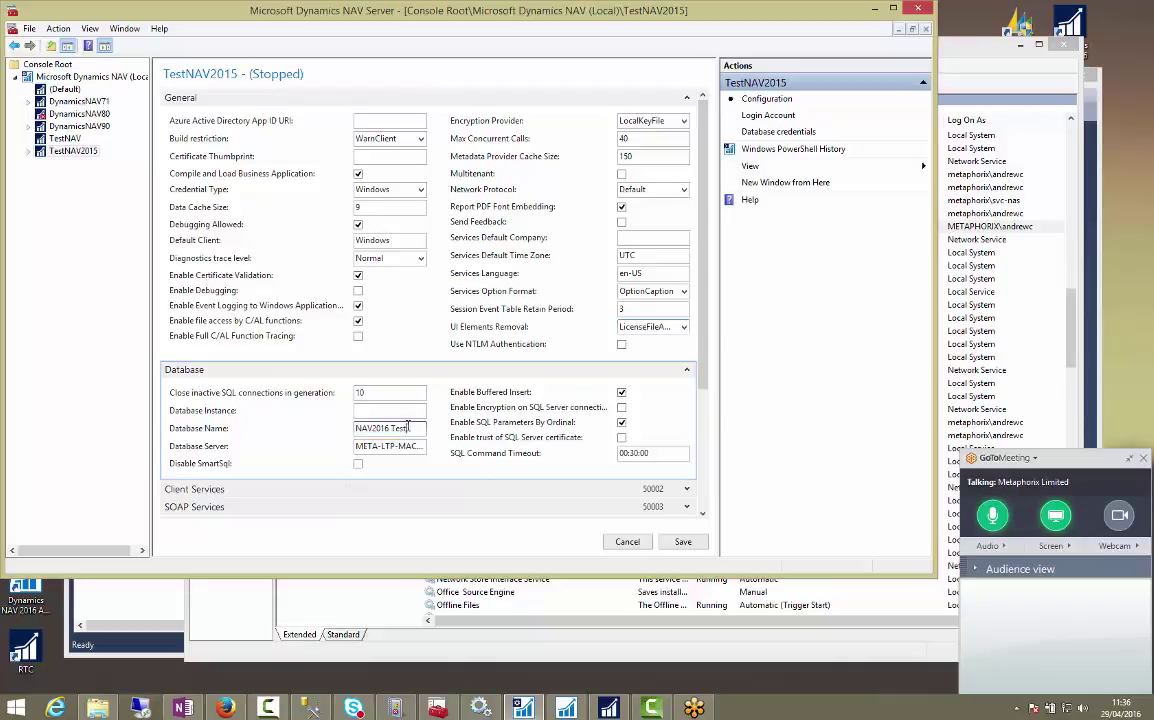
Save the setting, dismiss the restart-required notice, and minimise the console.
left_click(680, 545)
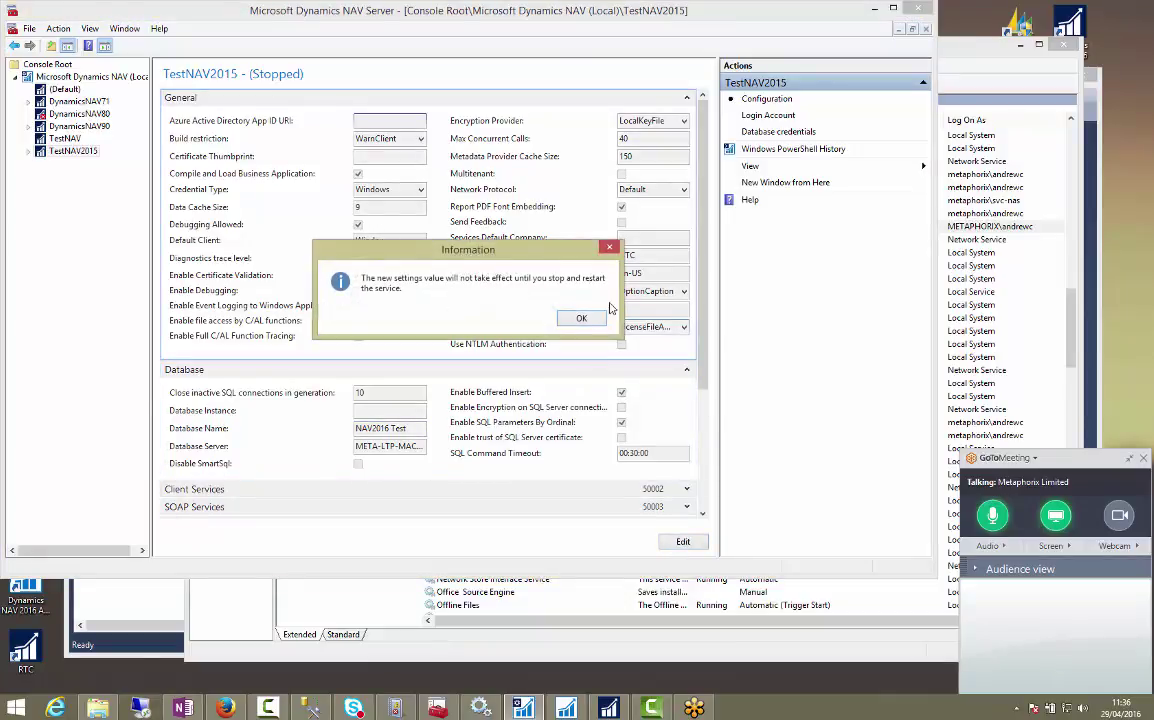
left_click(579, 319)
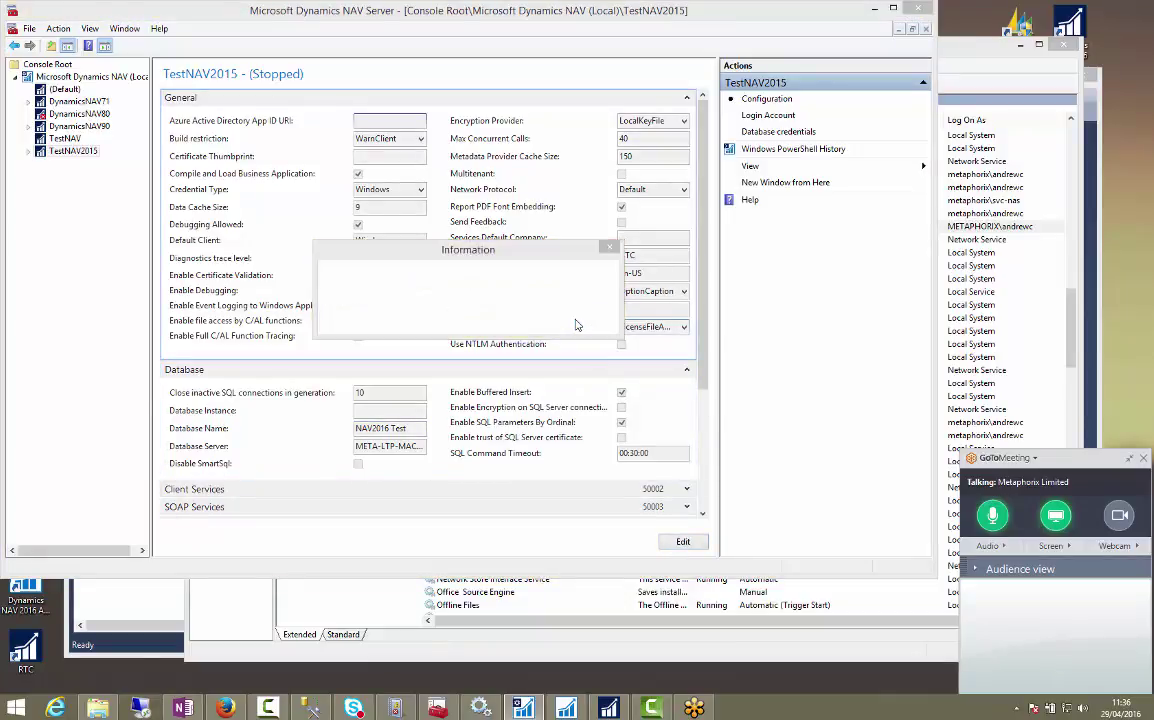
left_click(877, 10)
Reopen the Services console with services.msc and close the duplicate Services window.
right_click(522, 227)
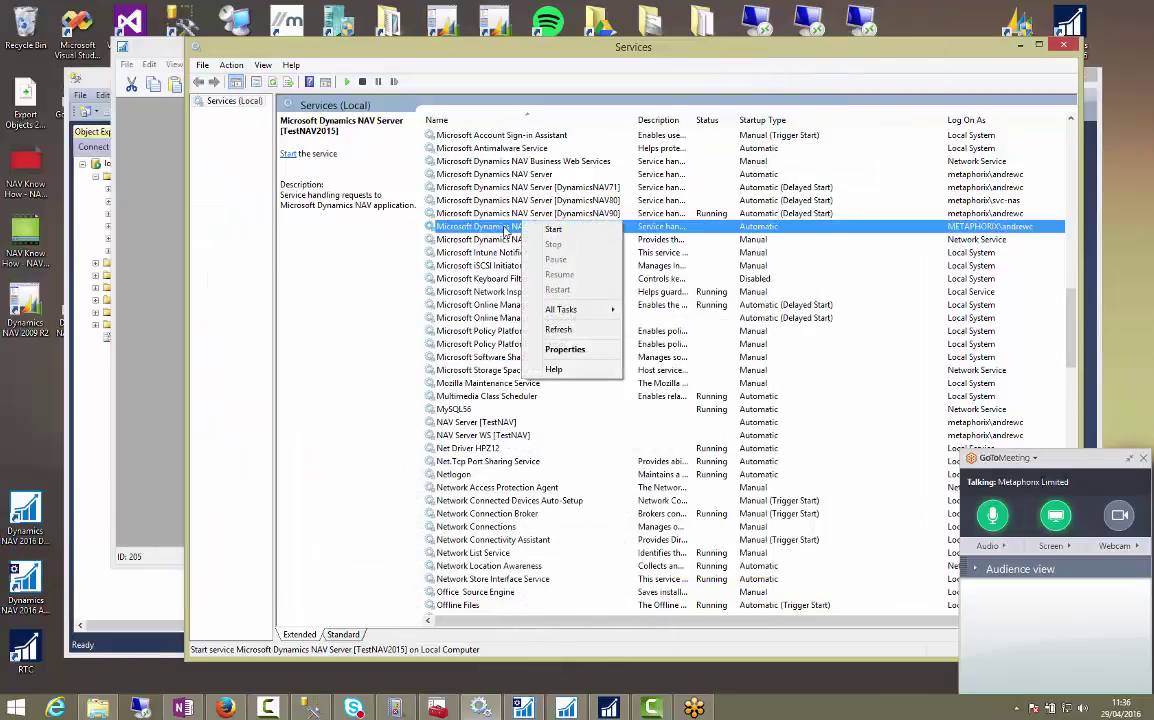
left_click(545, 236)
left_click(15, 710)
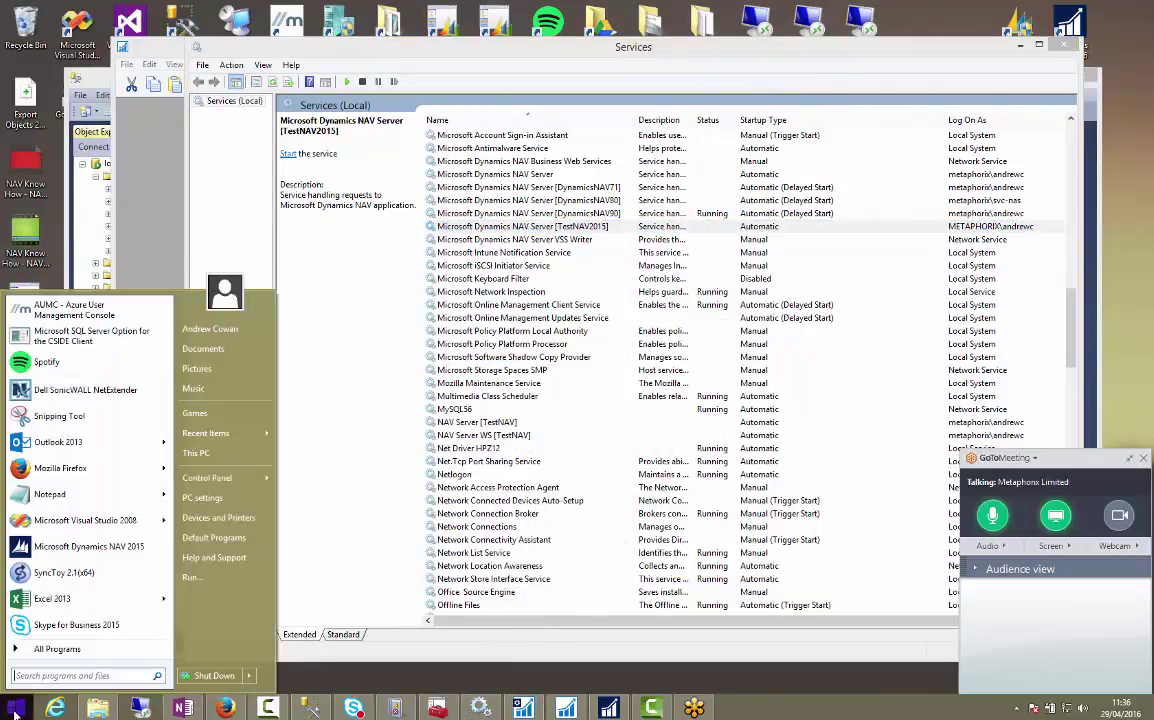
type("services.msc")
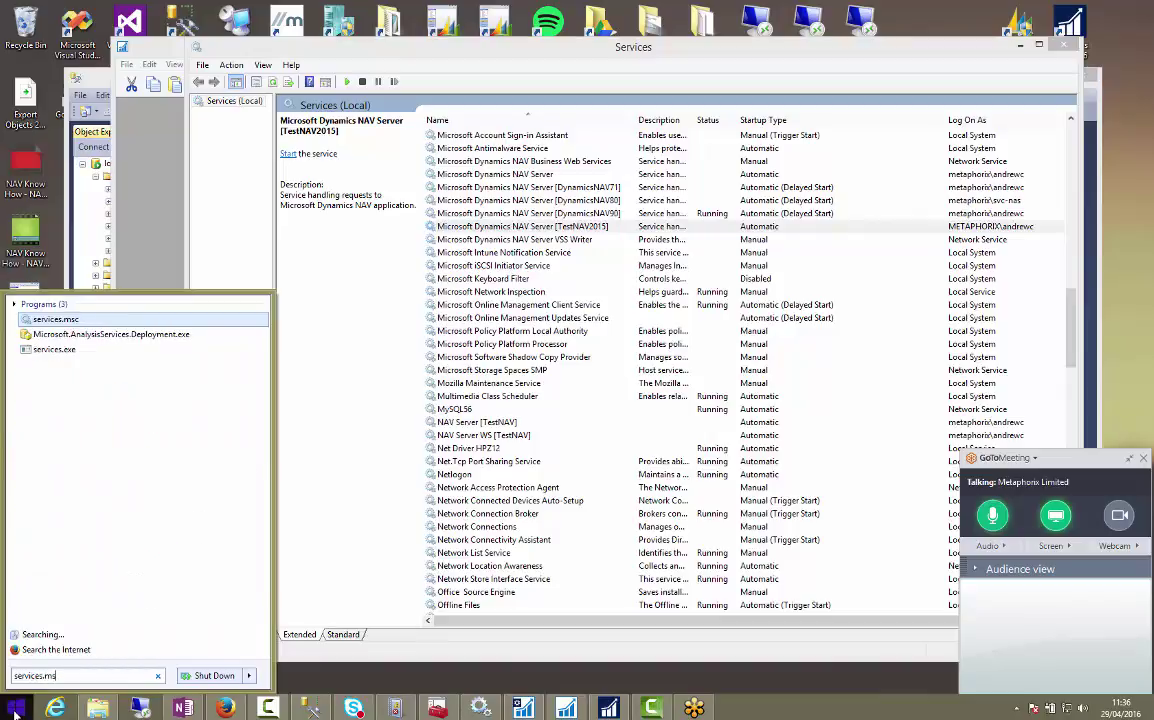
key("Return")
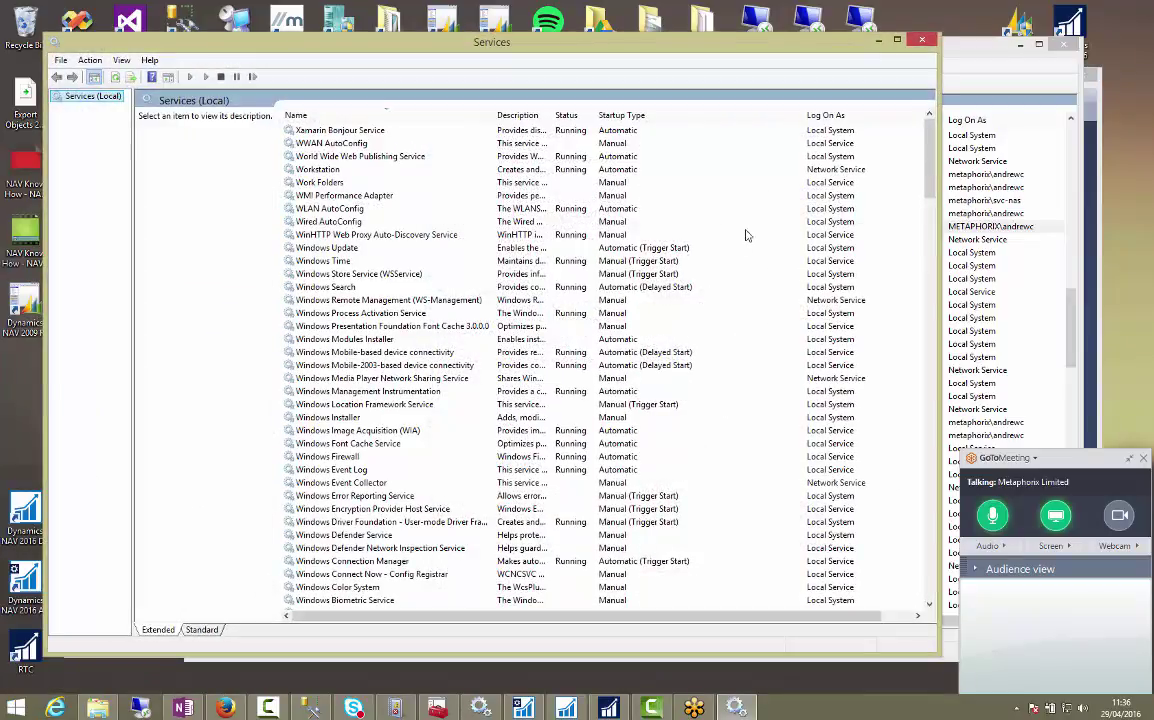
left_click(919, 42)
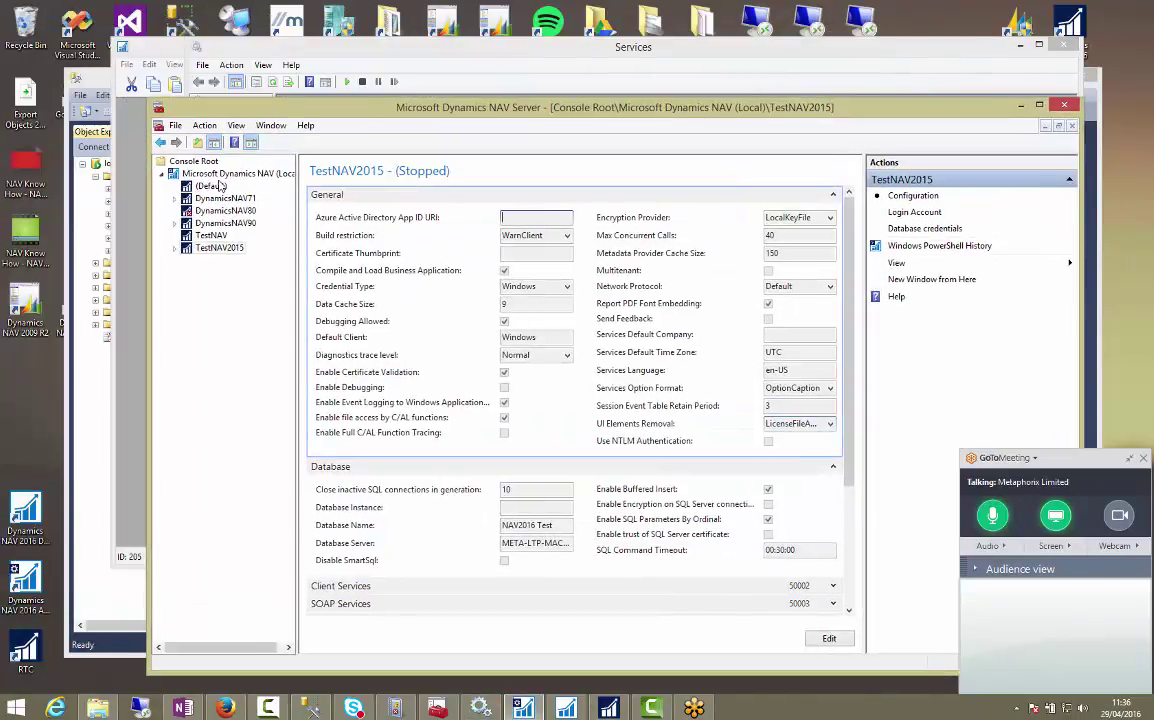
Start the Microsoft Dynamics NAV Server [TestNAV2015] service from the Services console.
left_click_drag(405, 114, 355, 74)
left_click(300, 203)
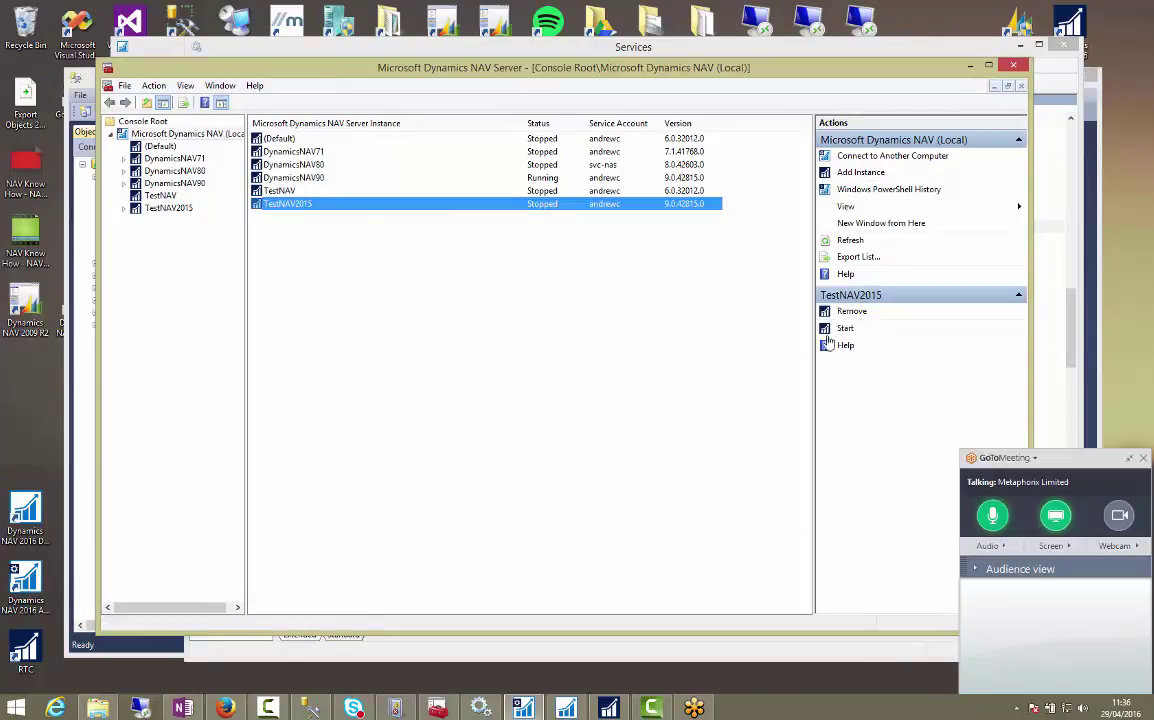
left_click(872, 50)
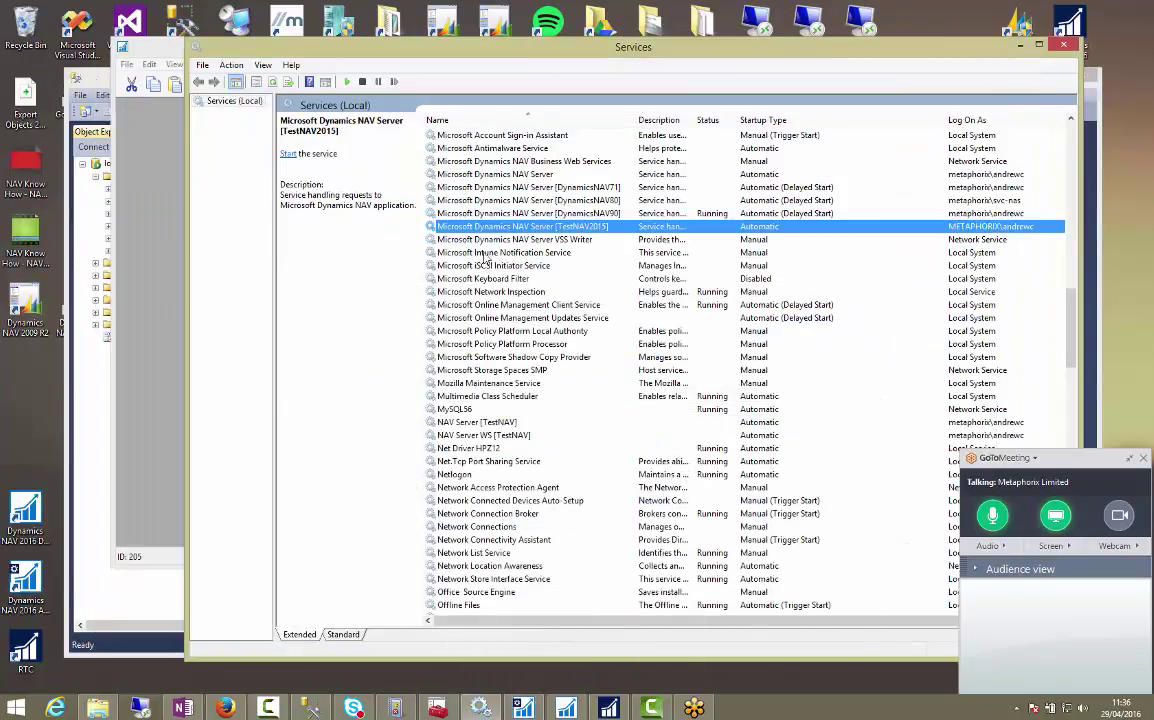
right_click(532, 231)
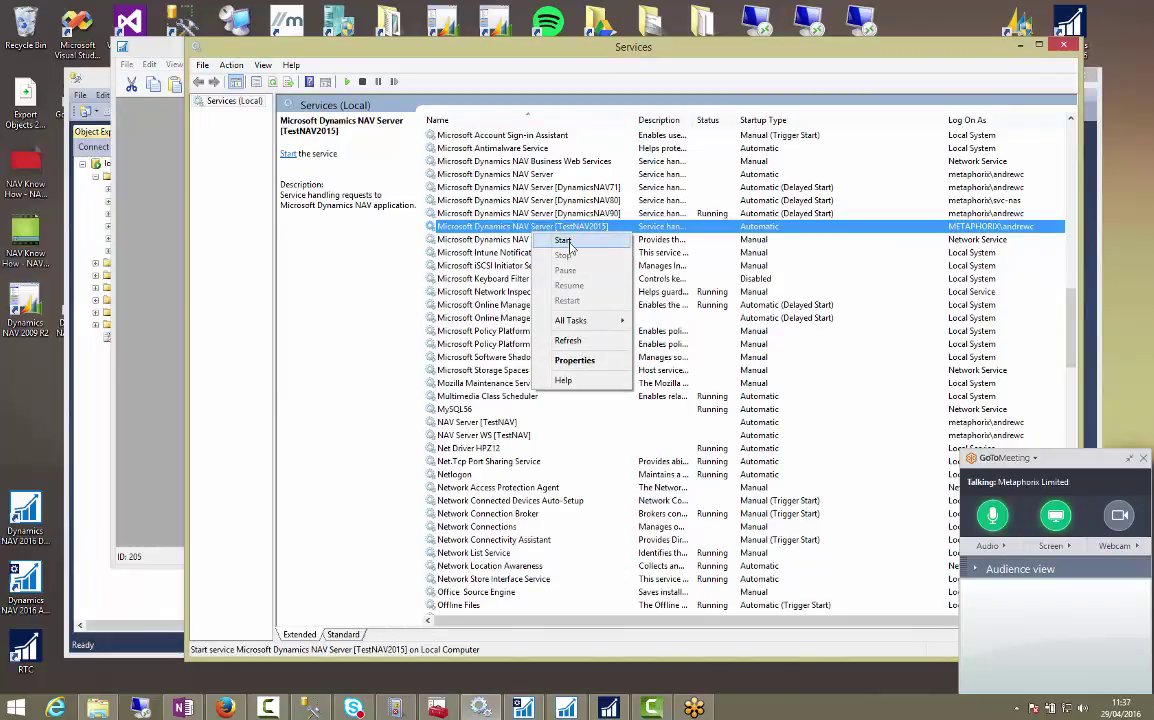
left_click(564, 242)
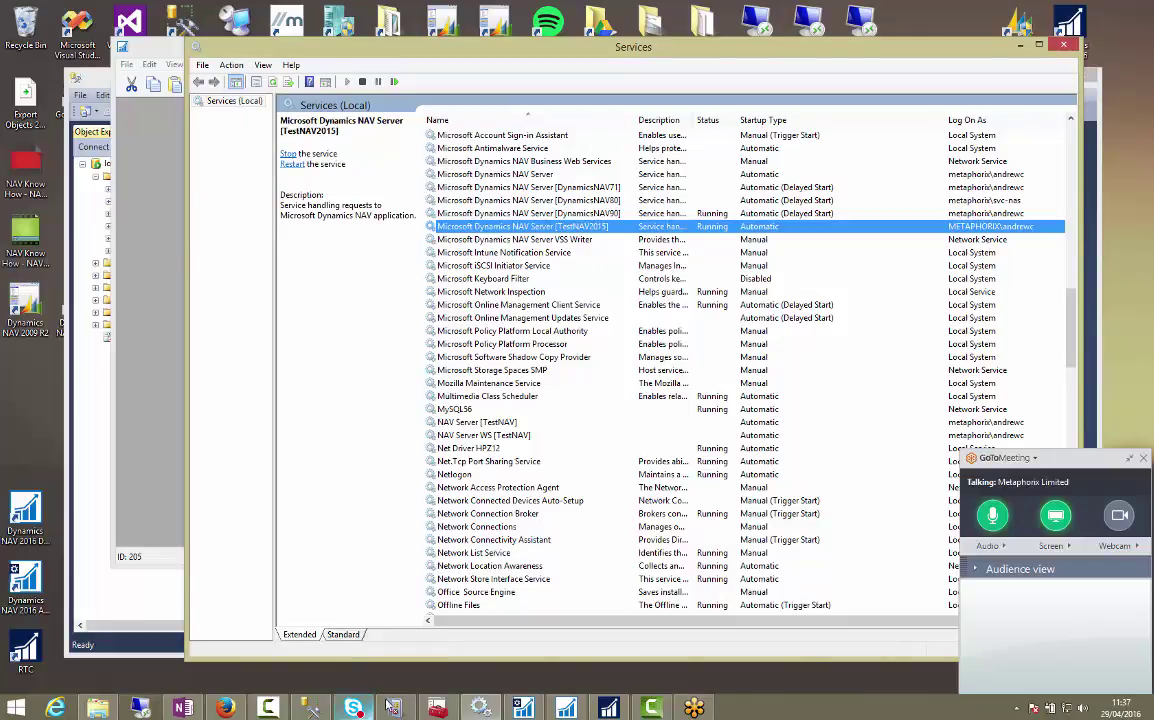
Open Event Viewer by searching for 'event'.
left_click(8, 710)
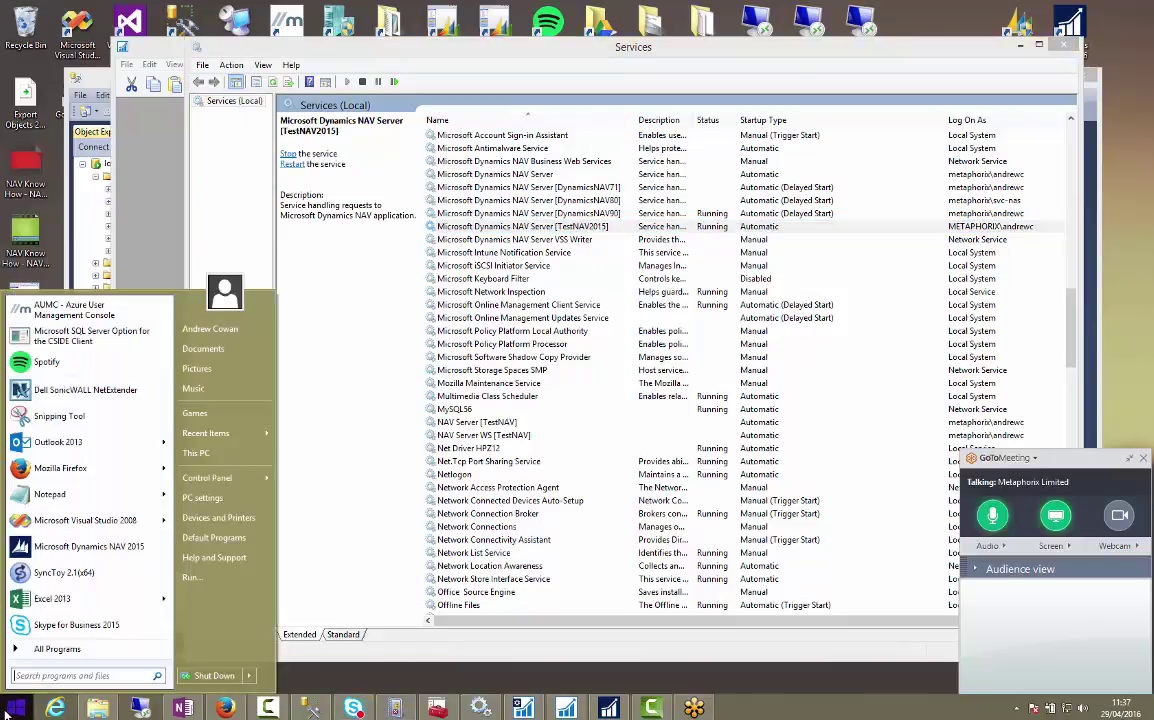
type("event")
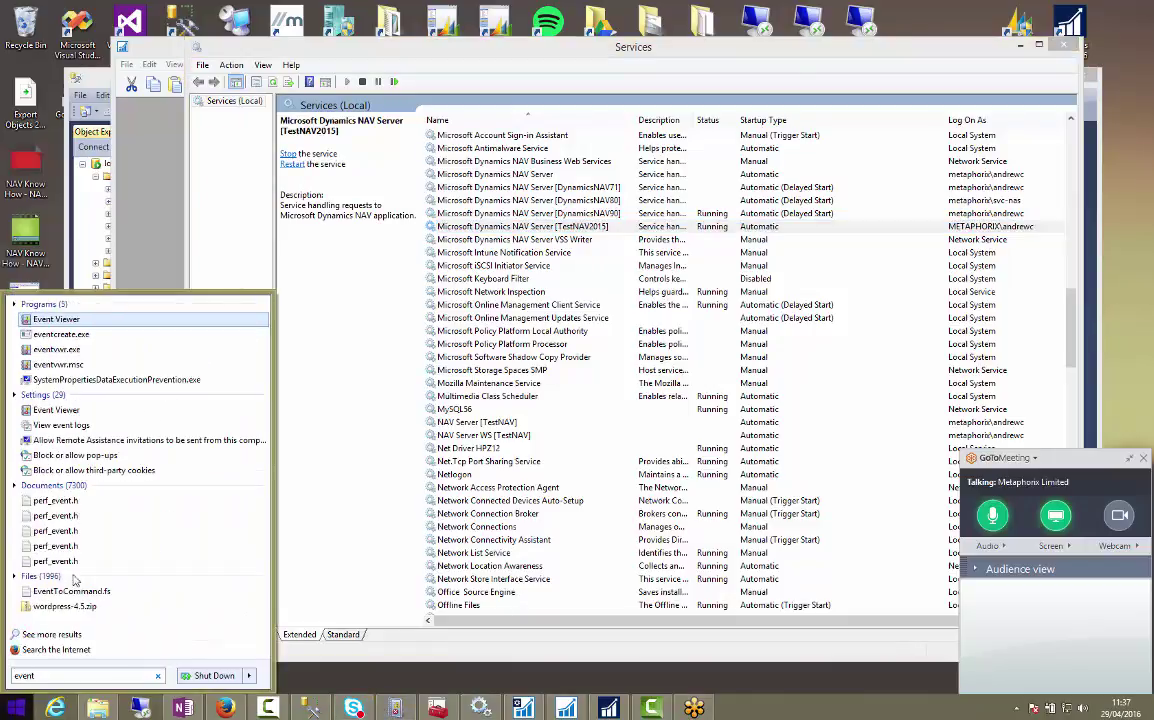
left_click(390, 708)
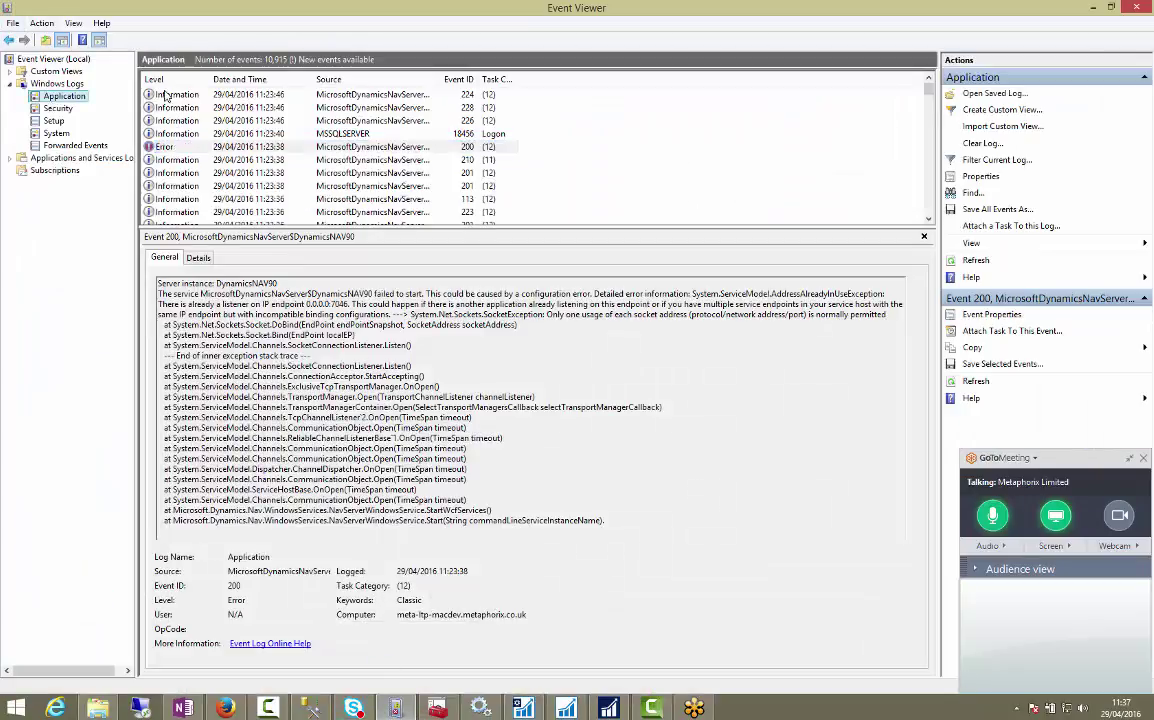
Refresh the Application log and read TestNAV2015 events 228 and 214 reporting port 50001.
left_click(210, 98)
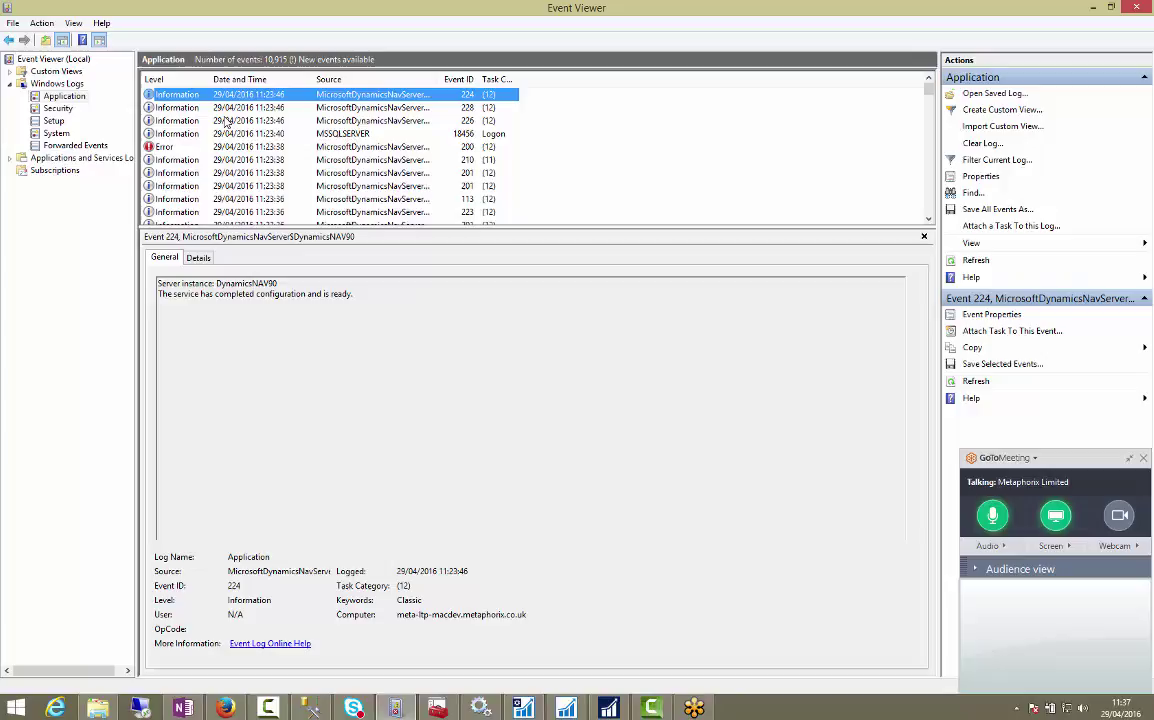
key("F5")
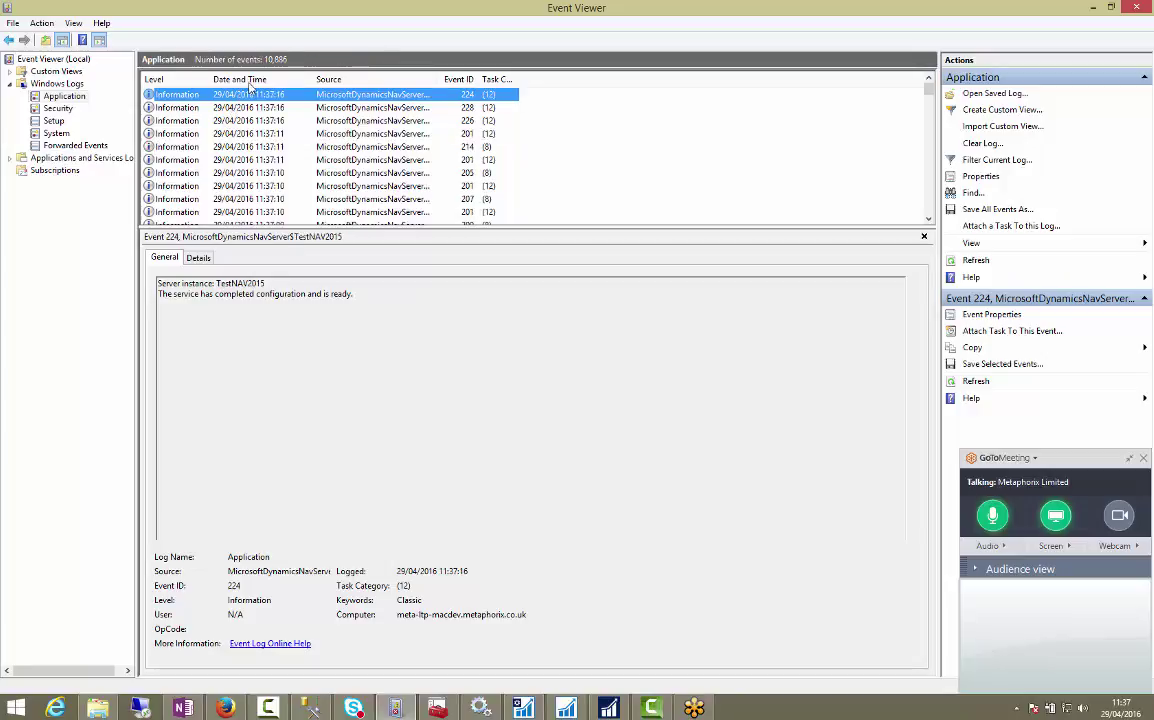
left_click(255, 107)
key("Down")
key("Down")
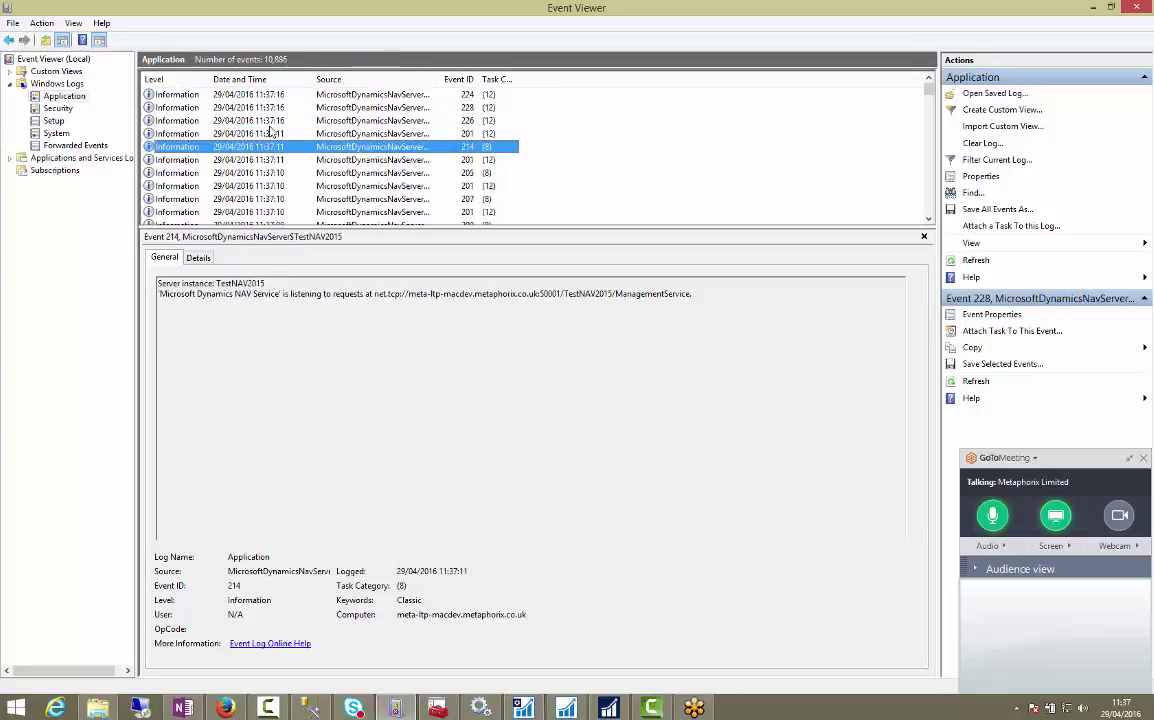
key("Down")
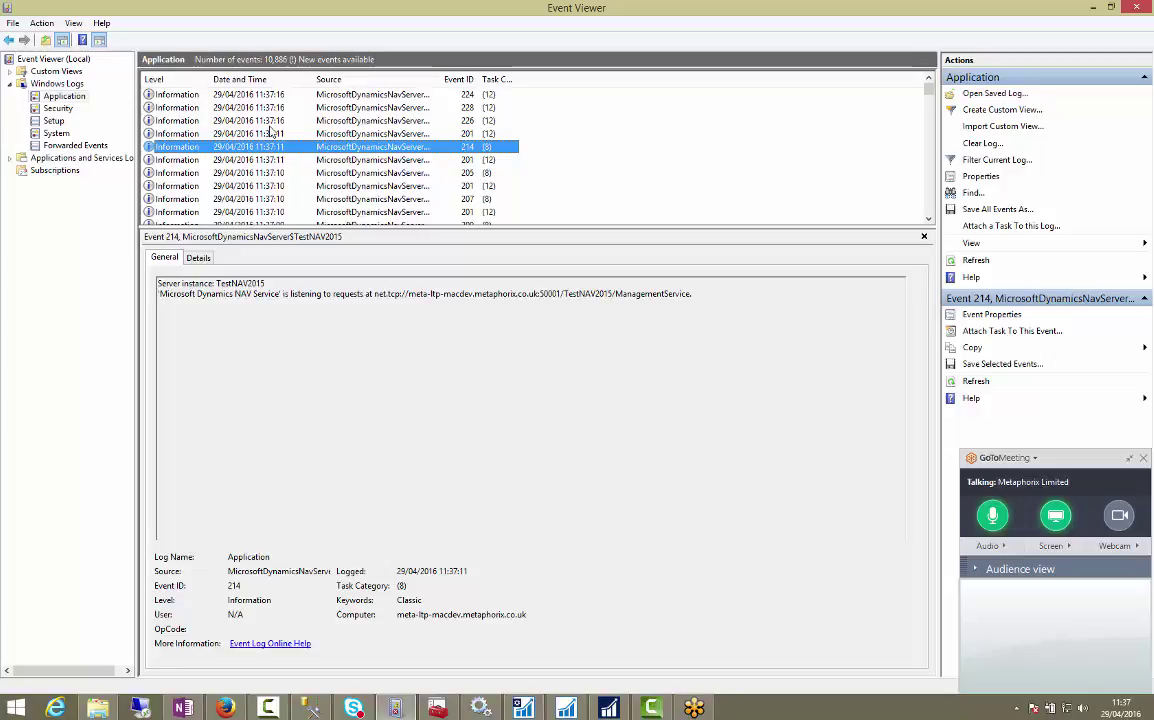
left_click_drag(408, 294, 606, 293)
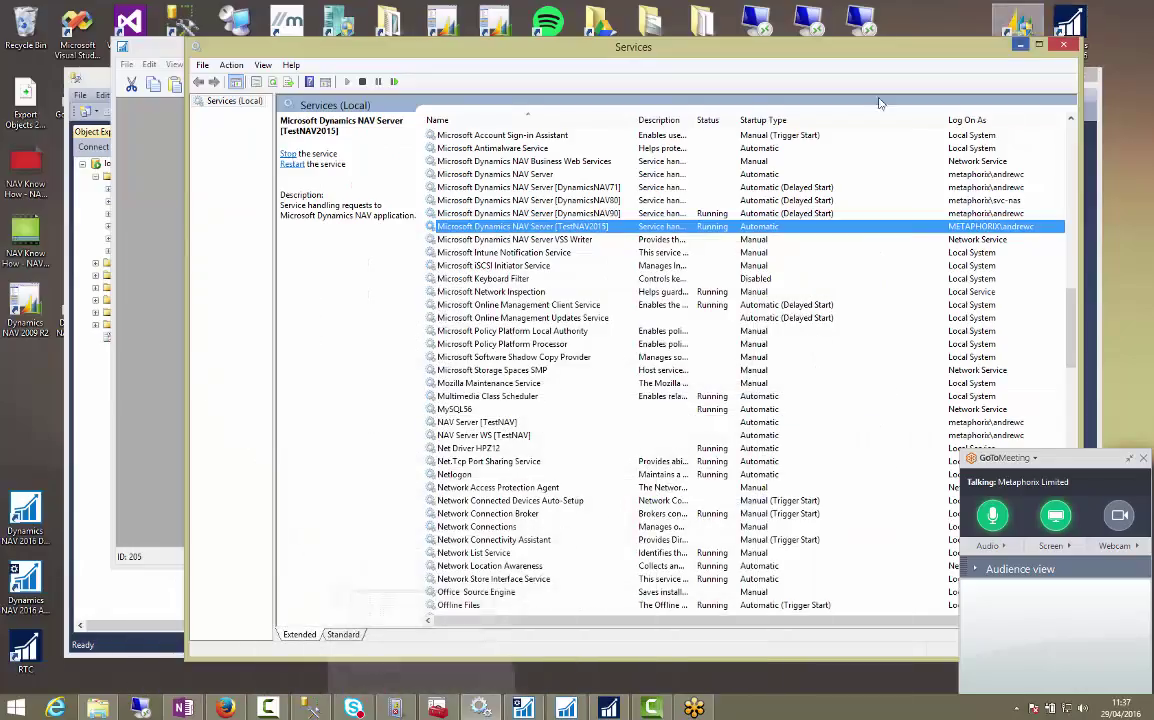
Close Event Viewer and show the Development Environment's database information for NAV2016 Test.
left_click(1092, 7)
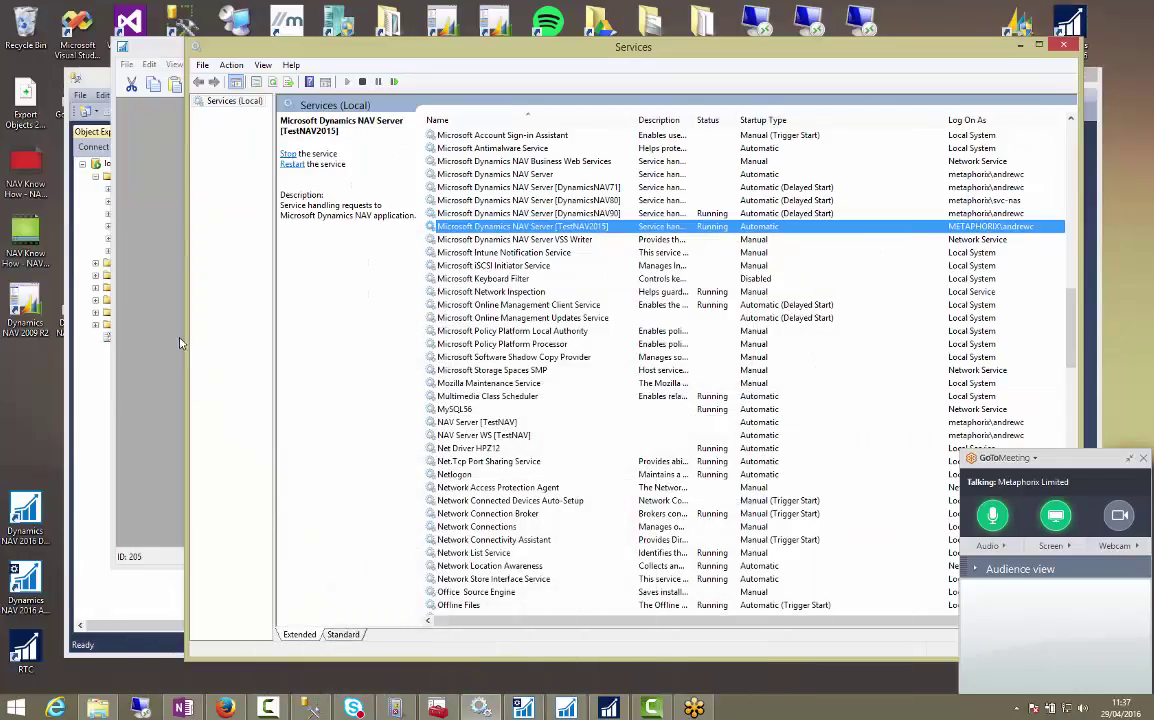
left_click(180, 343)
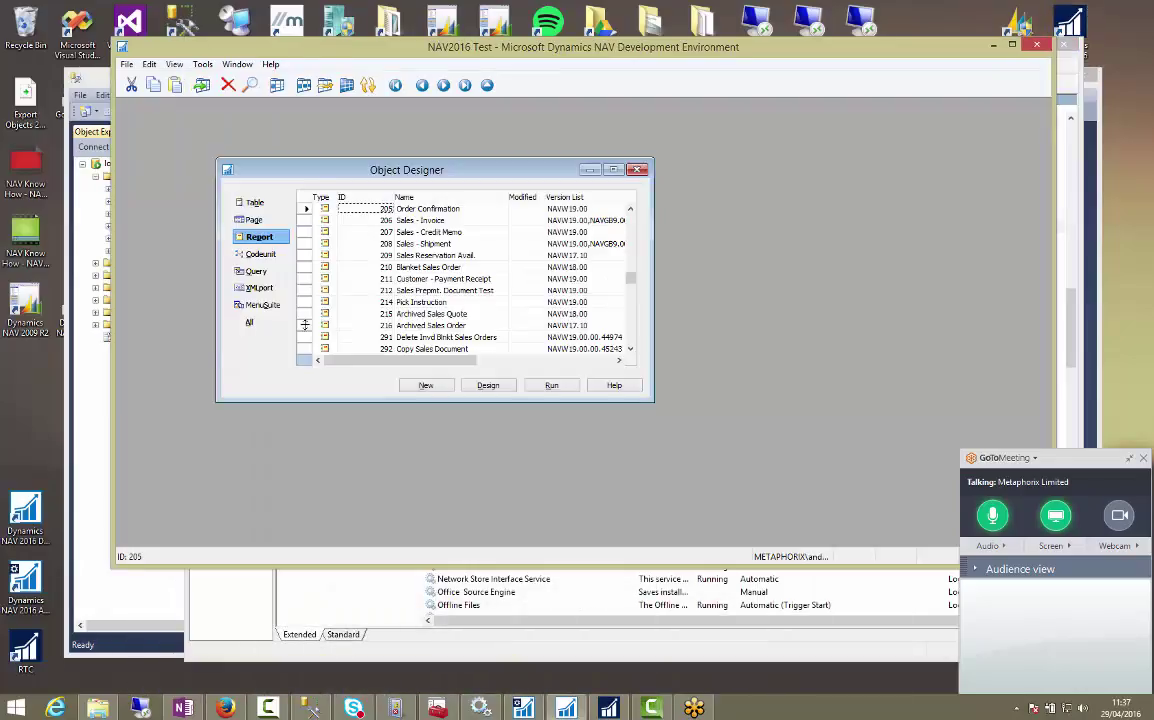
left_click(130, 66)
mouse_move(214, 234)
left_click(341, 248)
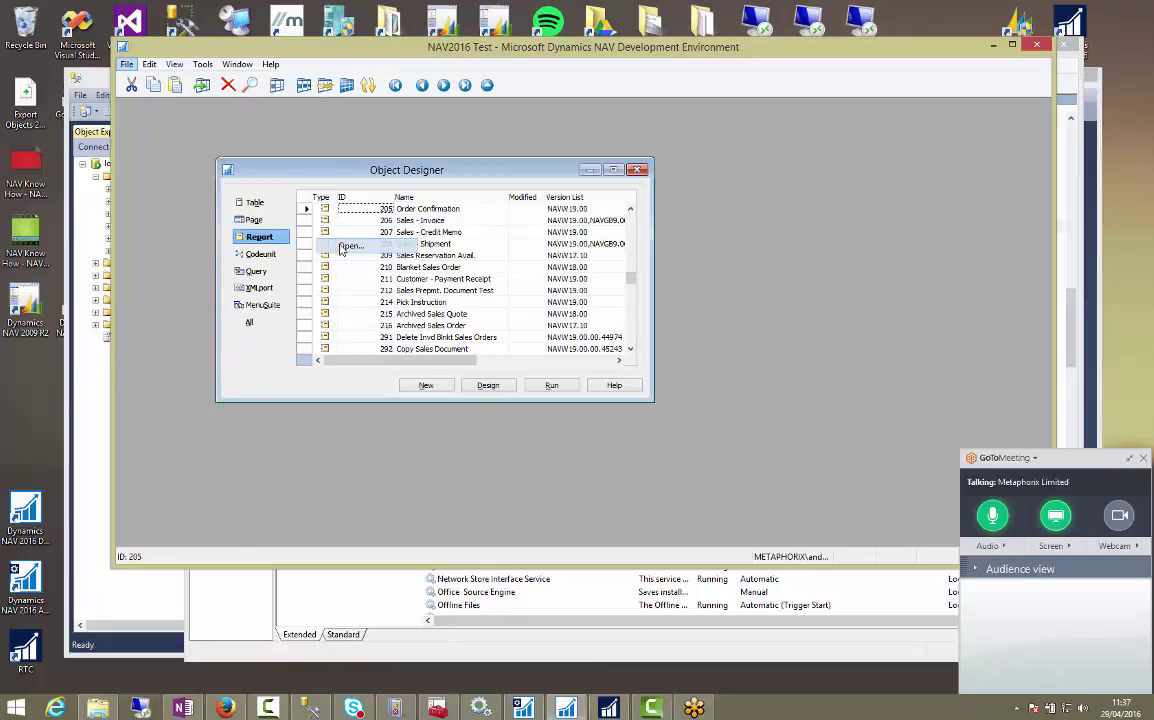
key("Return")
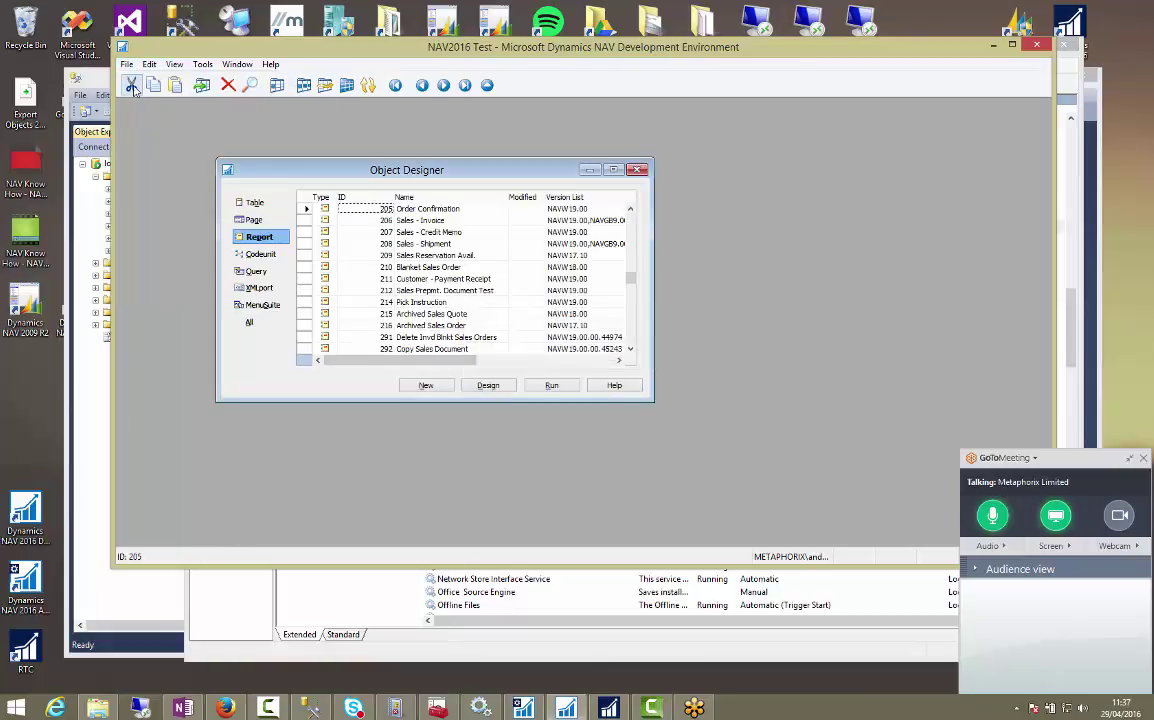
left_click(127, 64)
mouse_move(200, 230)
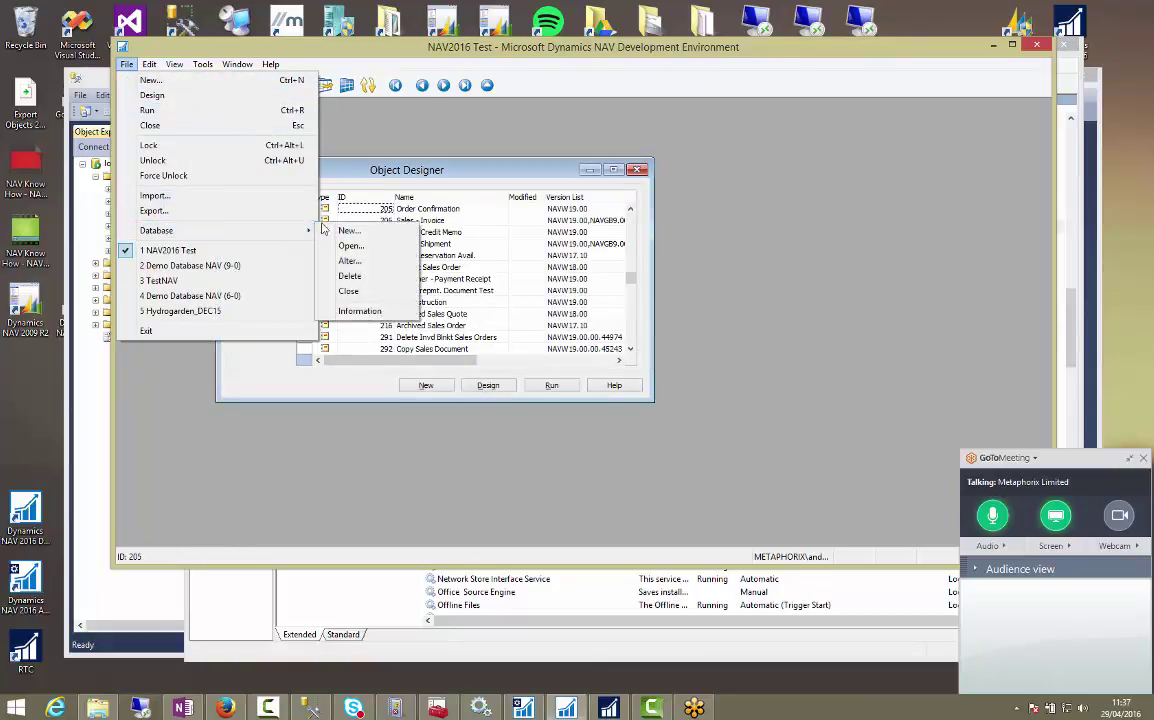
left_click(359, 311)
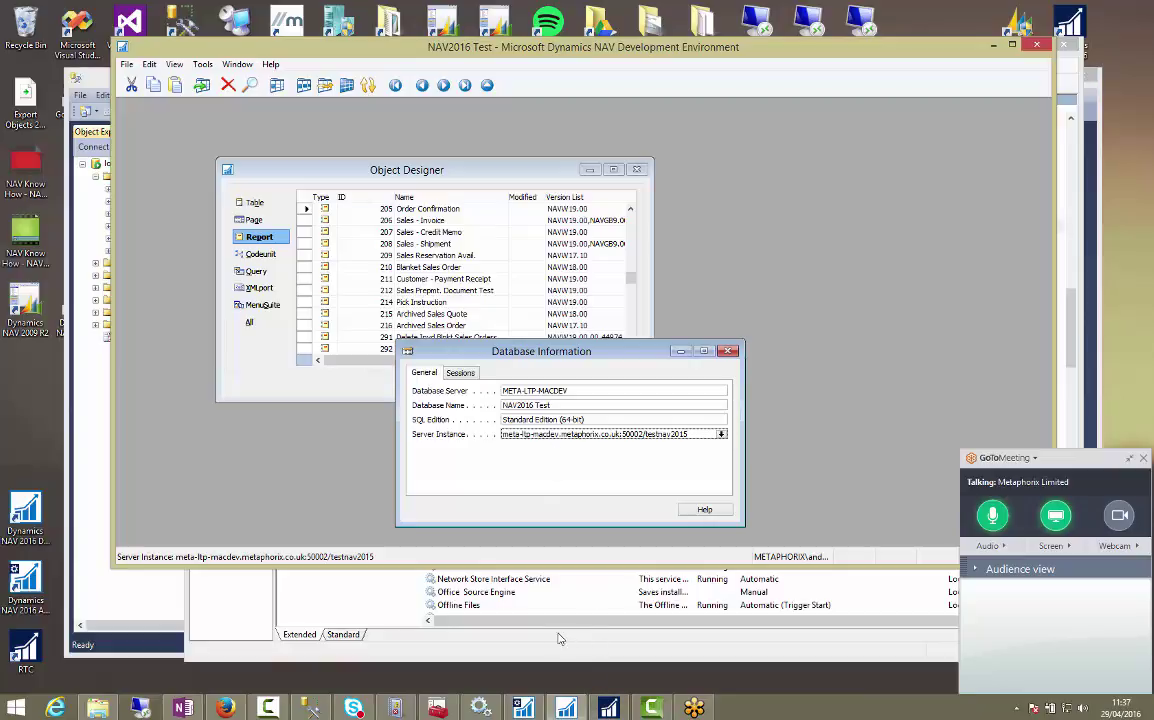
Cross-check Management Studio and the NAV administration console, ending on the NAV Windows client.
left_click(119, 572)
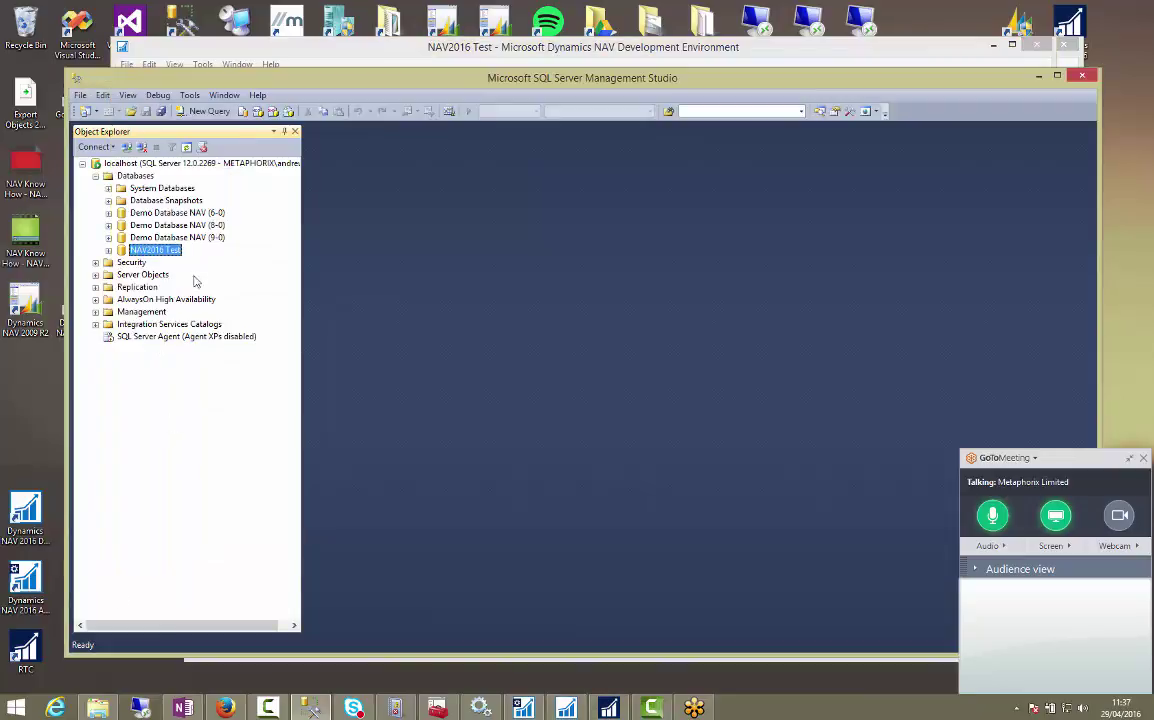
left_click(523, 708)
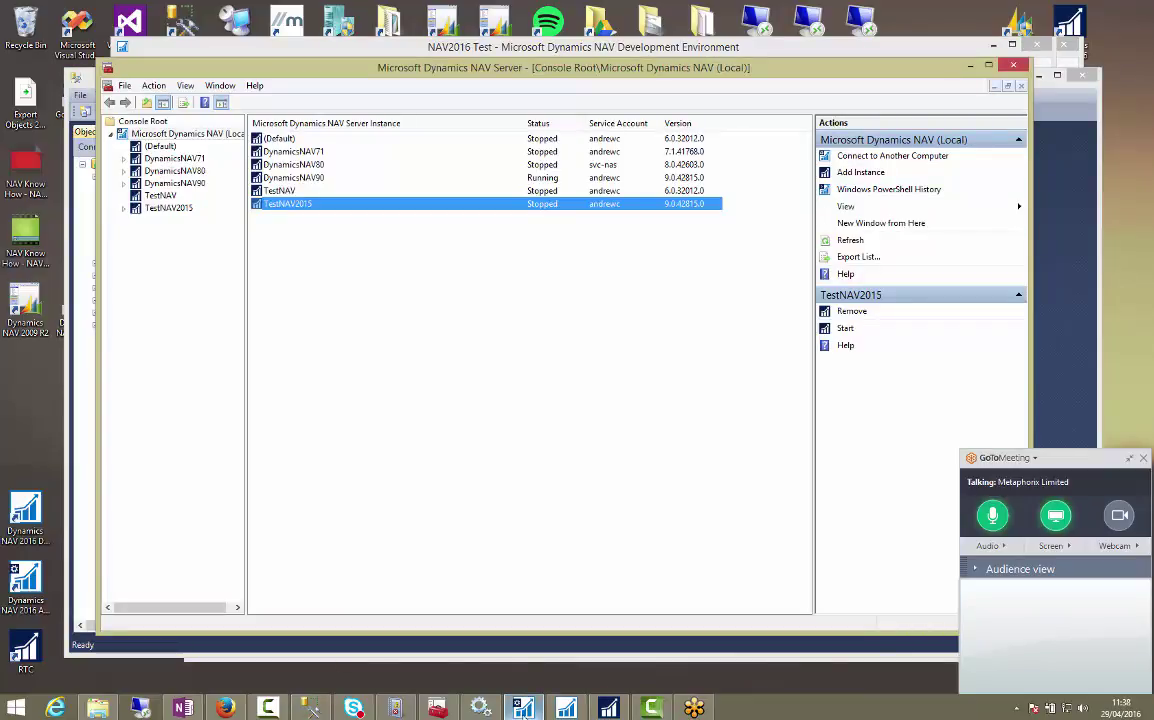
left_click(566, 708)
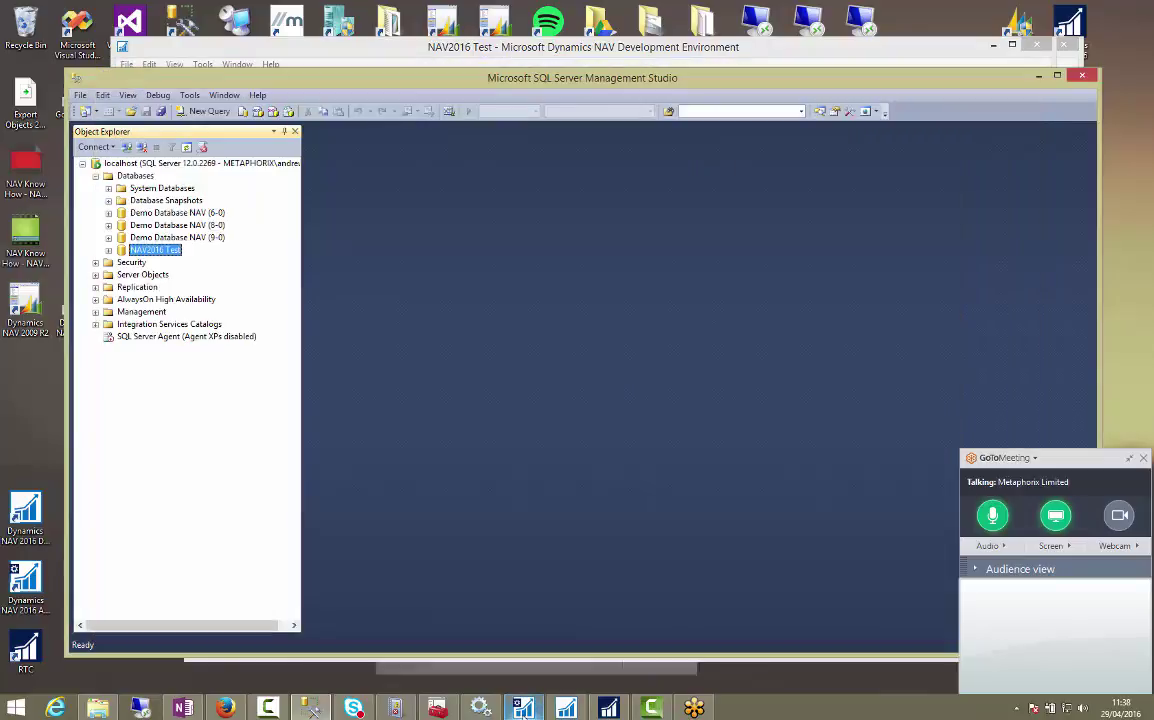
left_click(578, 708)
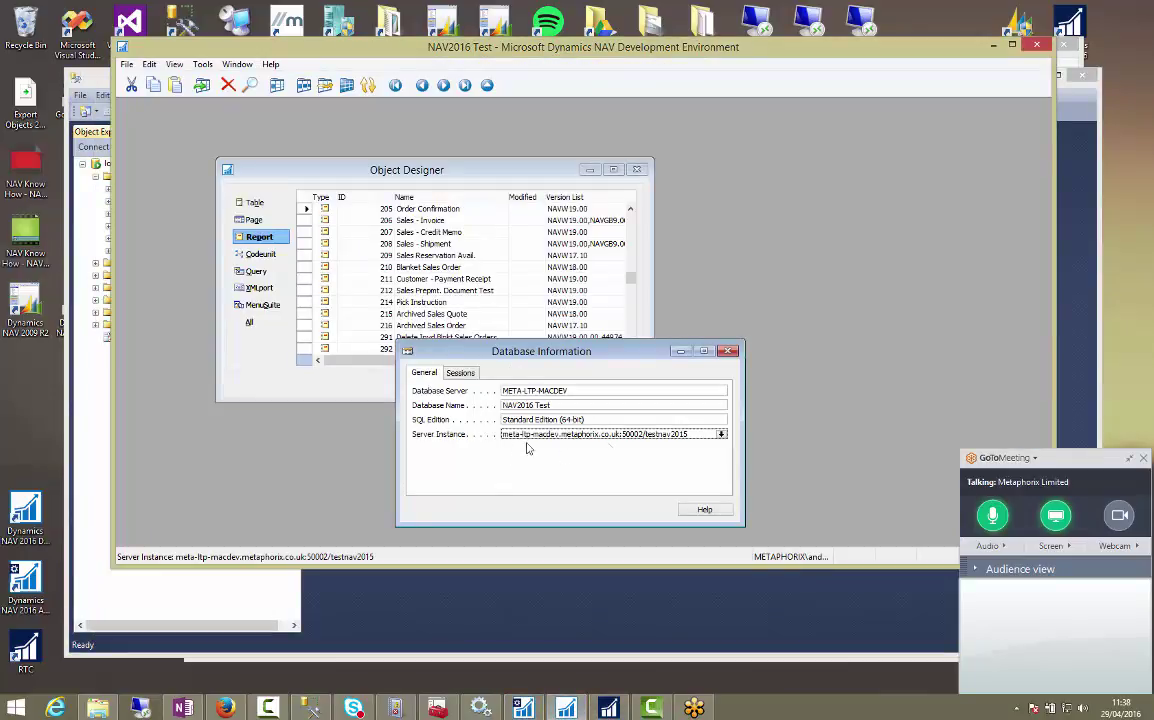
left_click(522, 708)
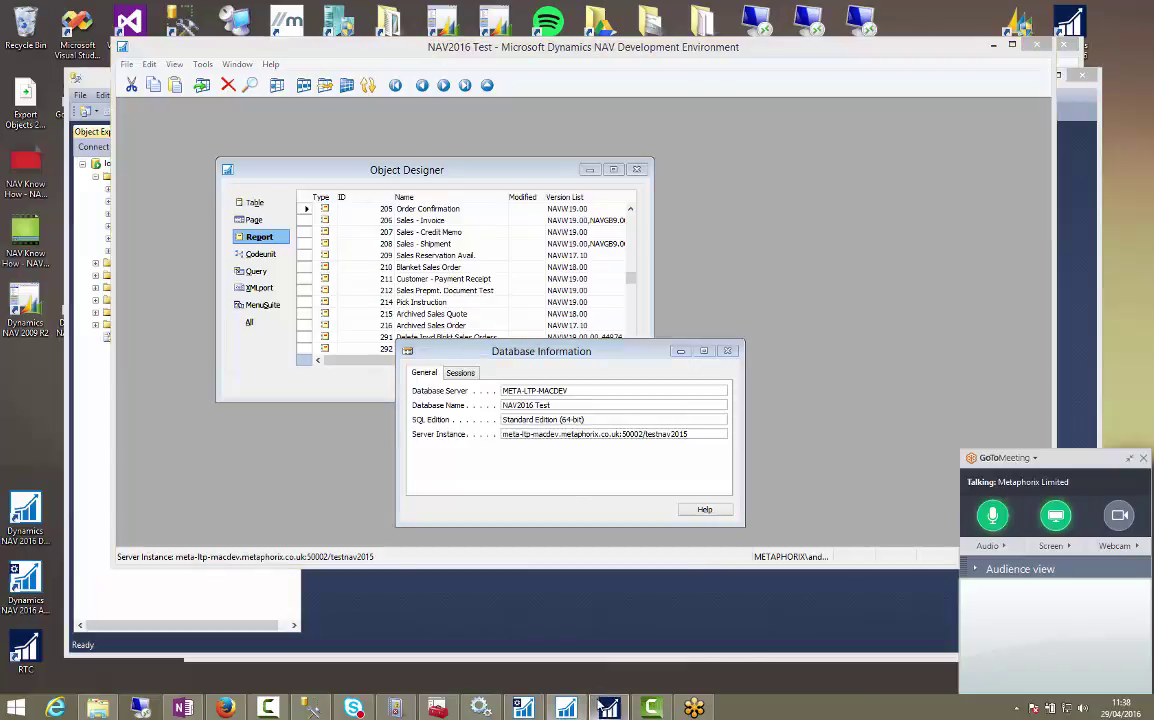
Reconnect the Windows client through Select Server to the :50002/testnav2015 address.
left_click(97, 121)
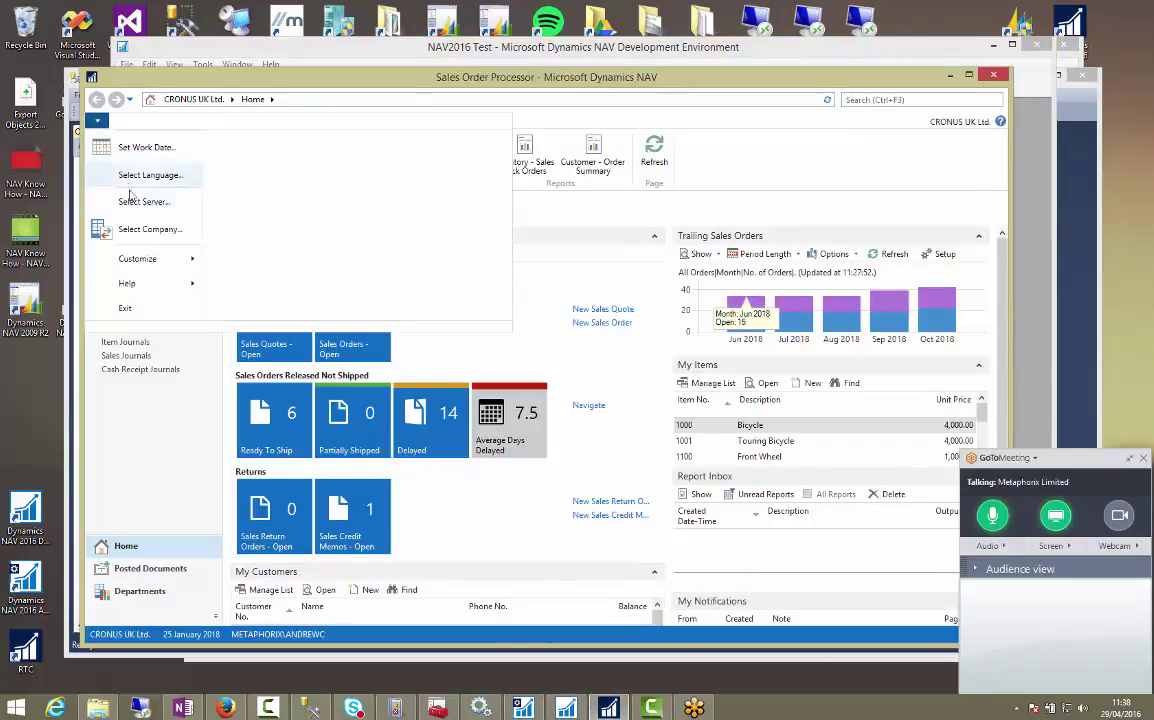
left_click(134, 204)
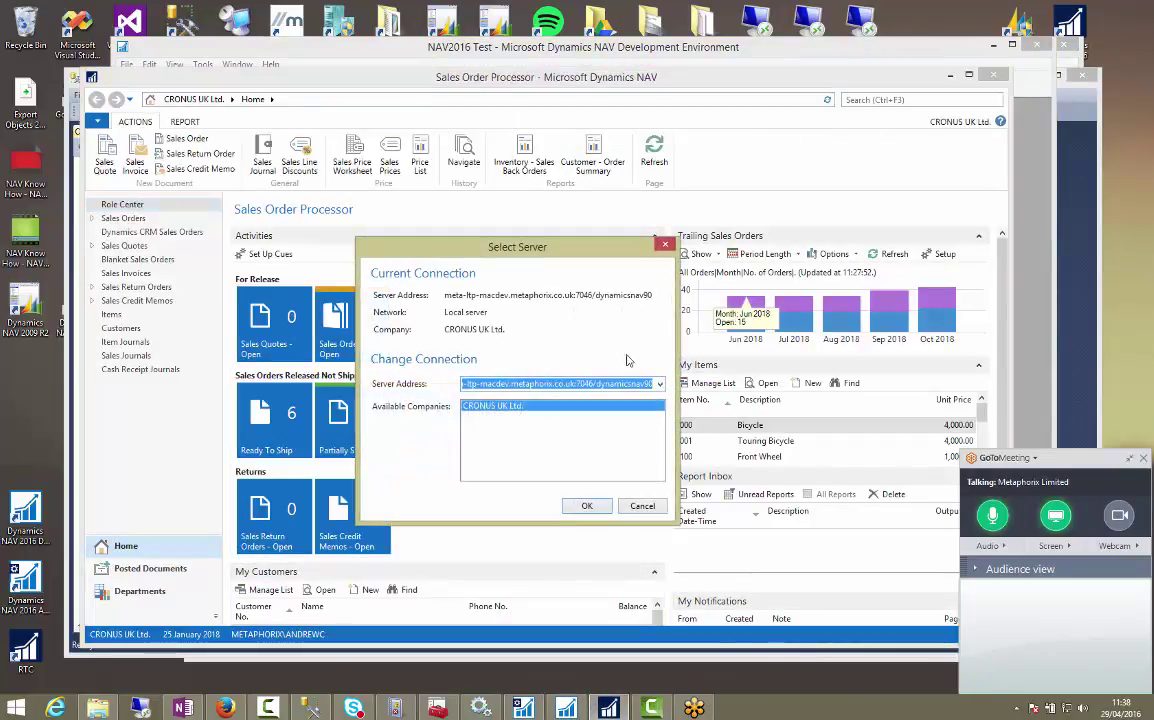
left_click(659, 384)
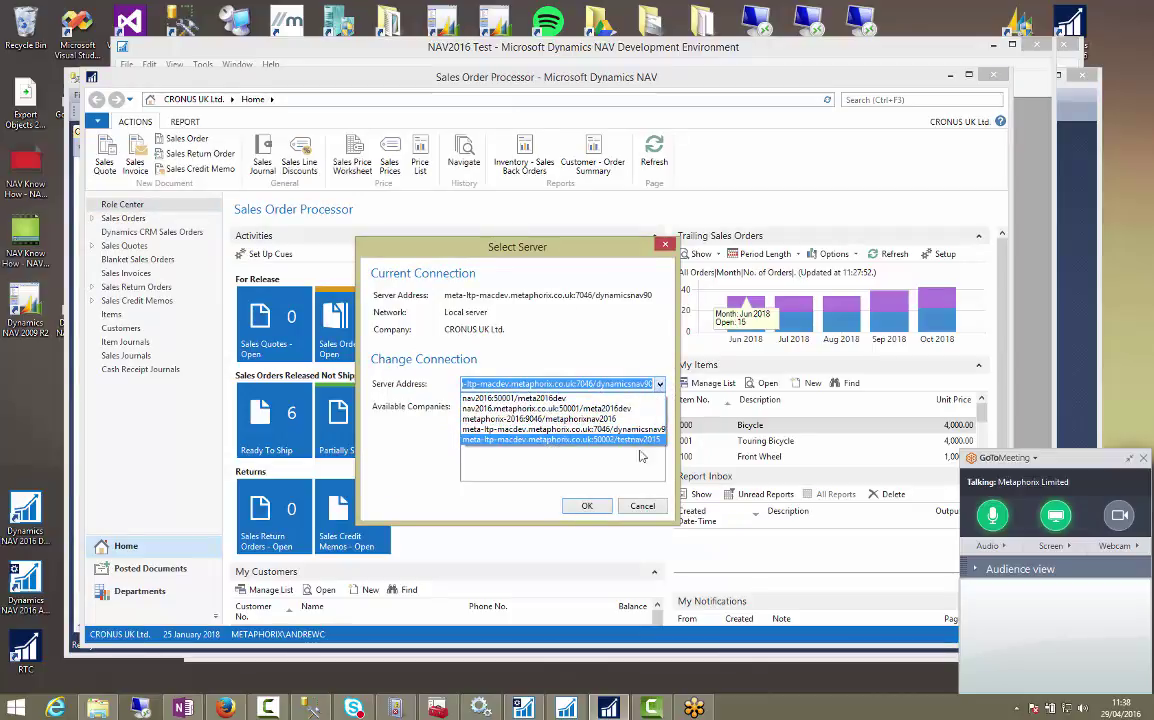
left_click(566, 708)
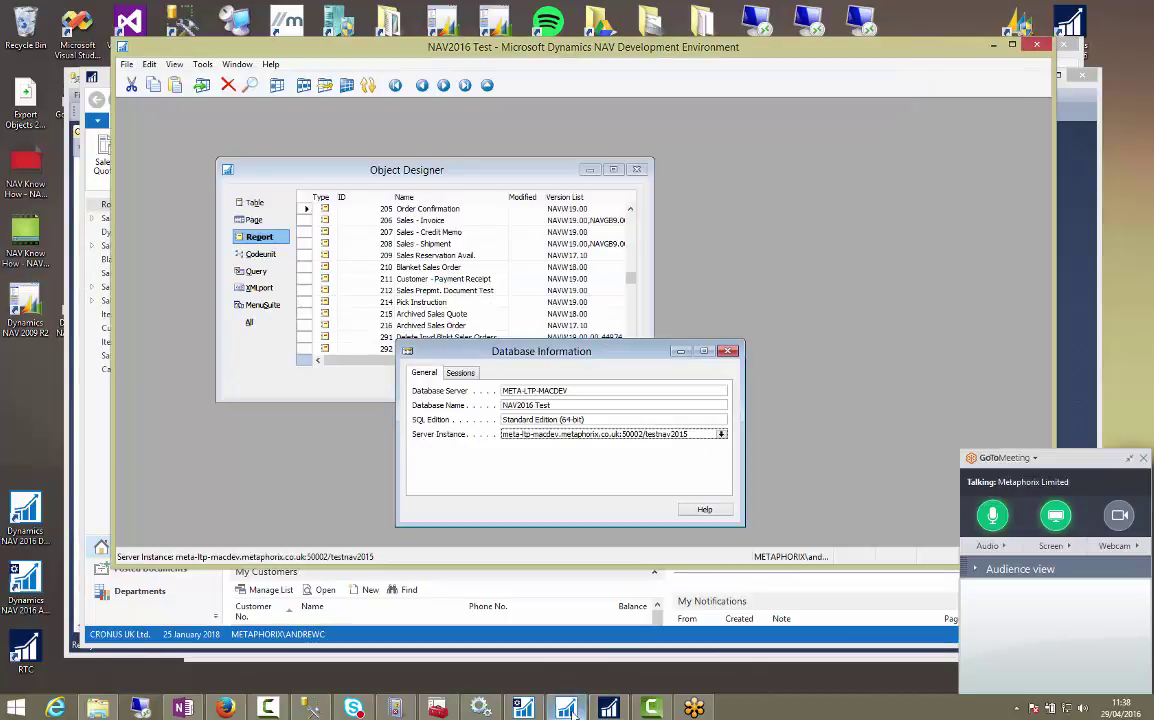
left_click(608, 708)
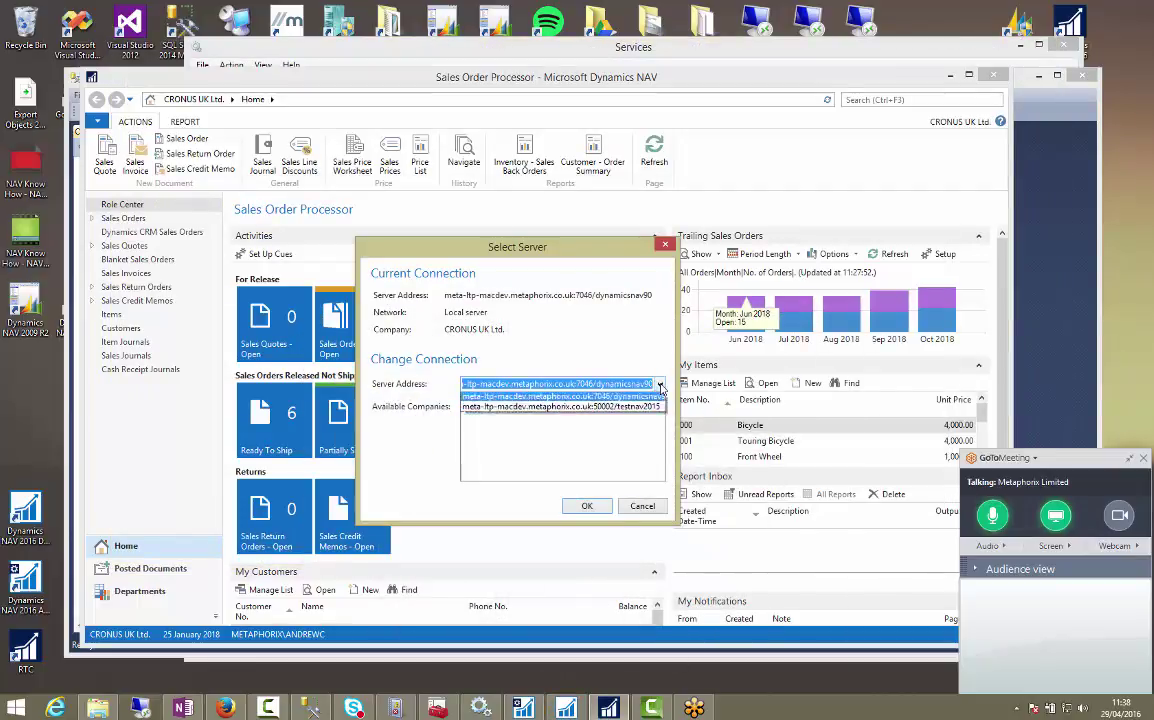
left_click(650, 441)
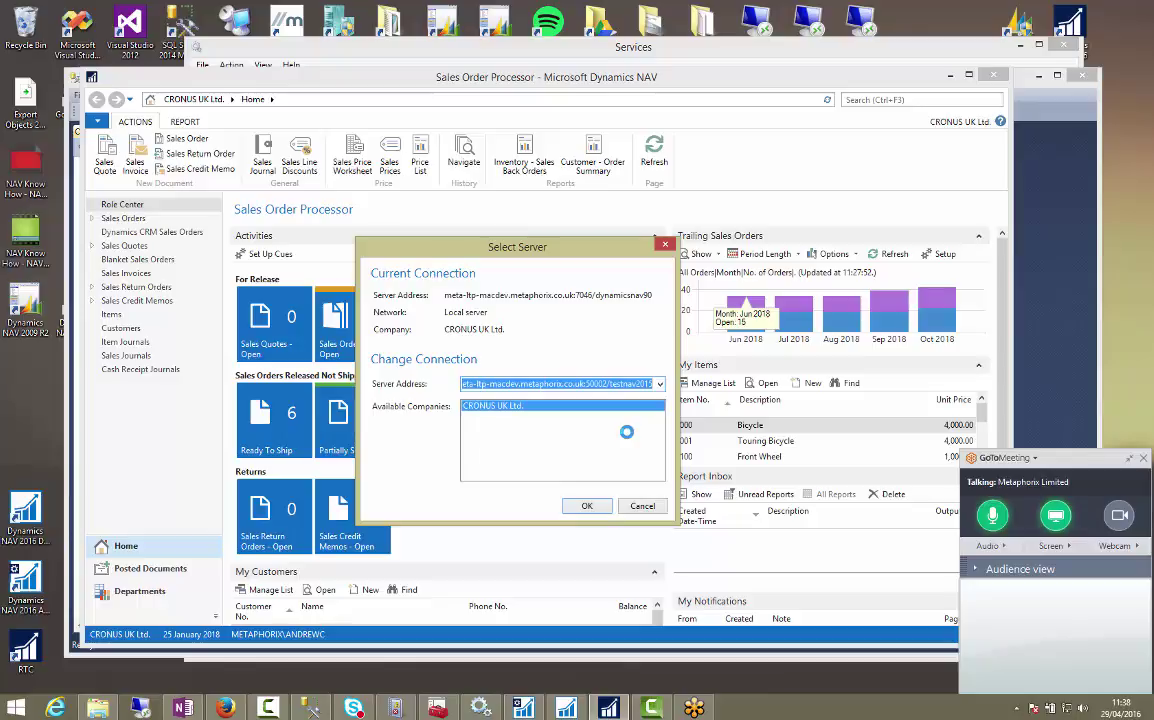
left_click(587, 505)
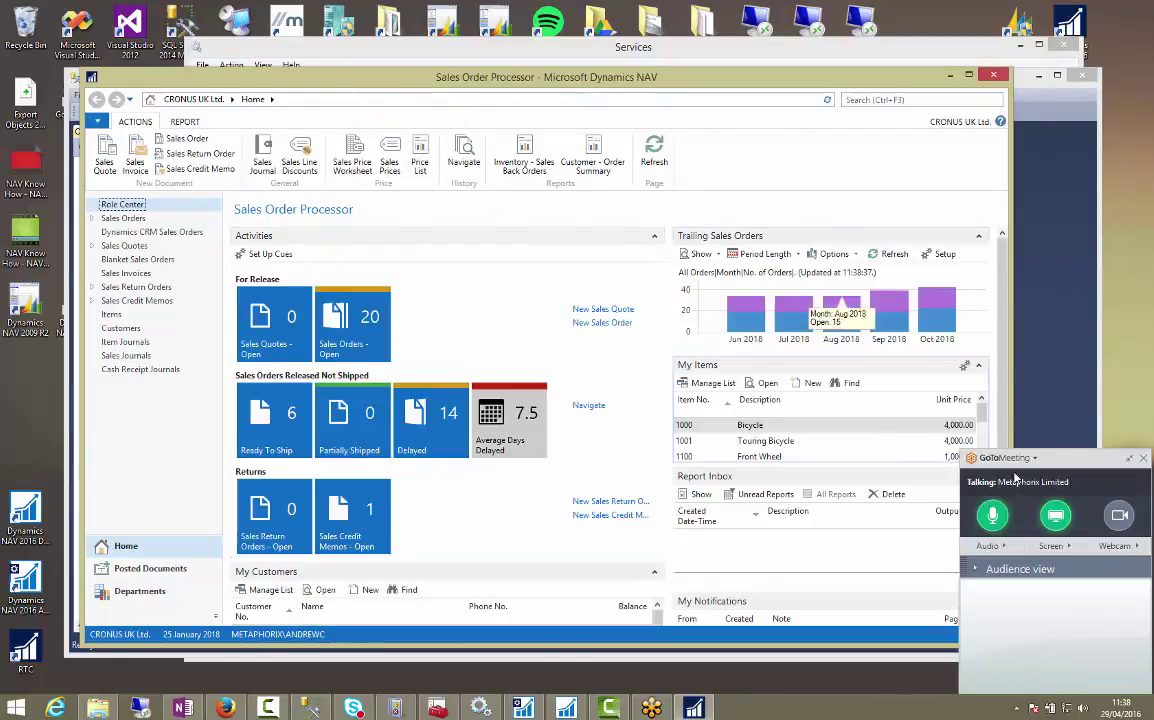
In Company Information, set System Indicator to Custom Text 'TEST DB' with Accent4 style.
left_click(890, 102)
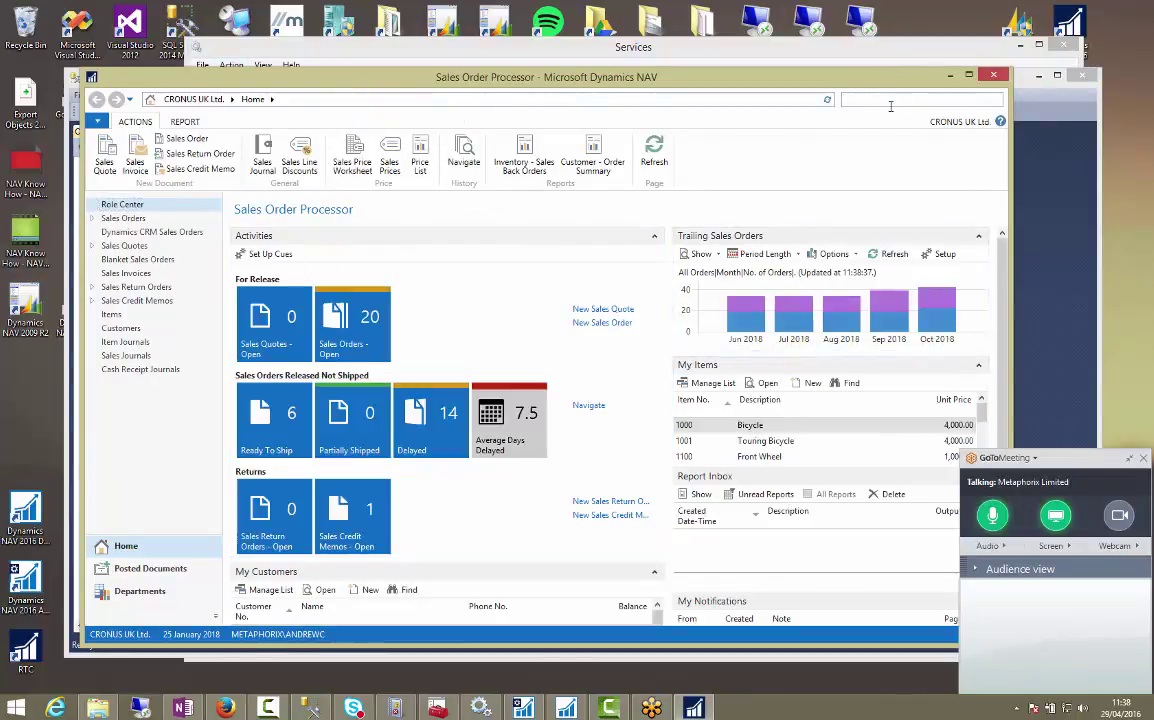
type("company")
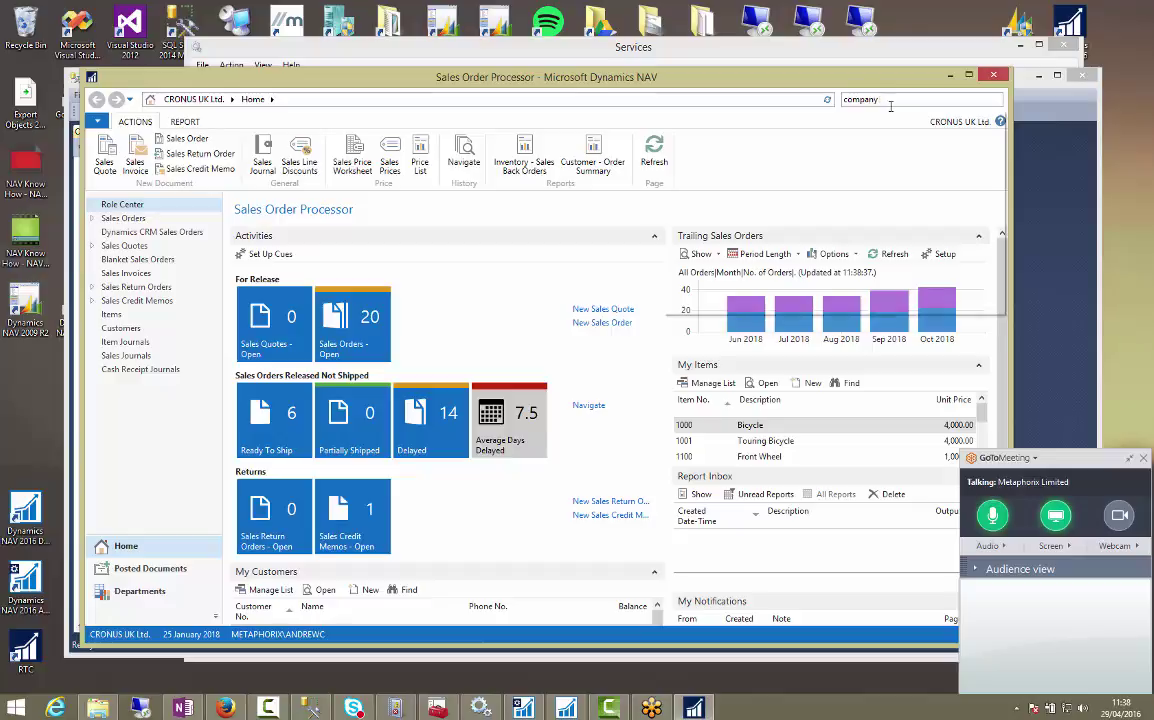
left_click(814, 179)
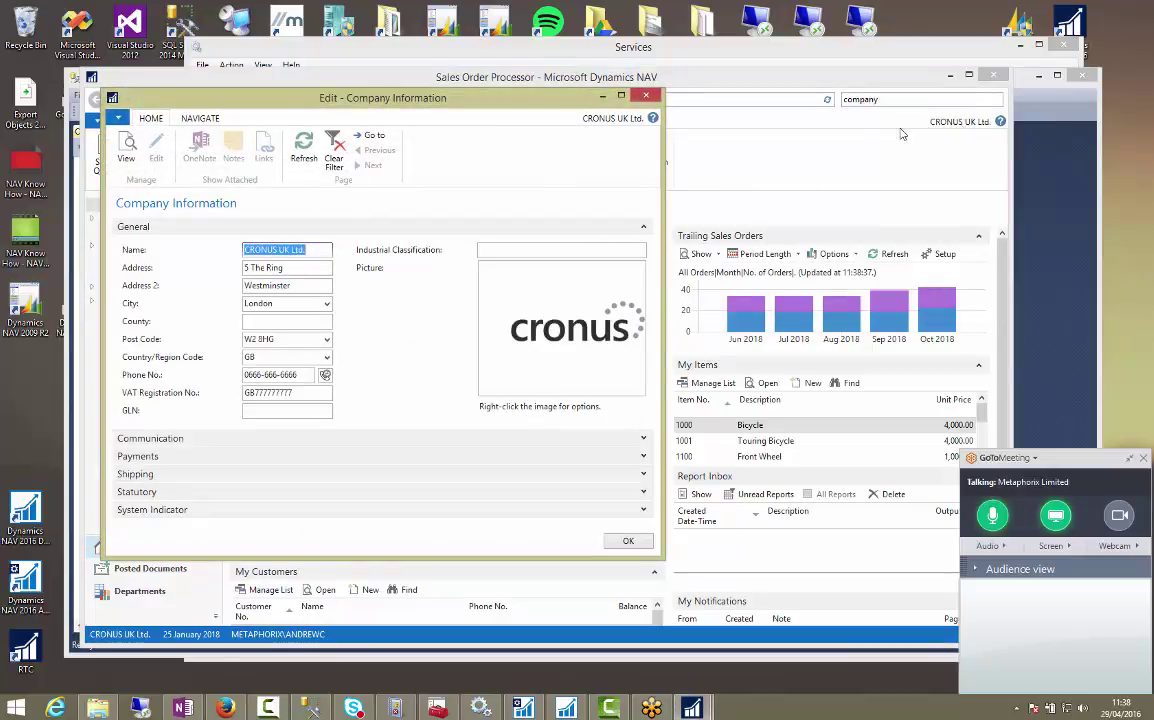
left_click(620, 509)
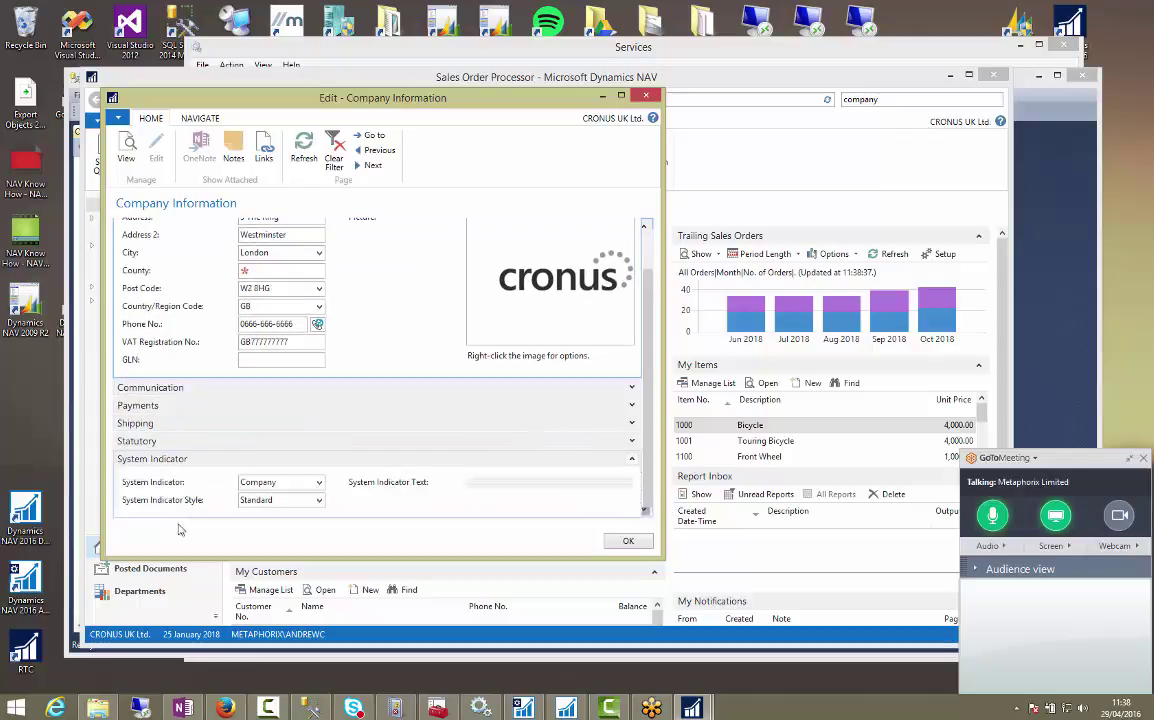
left_click(319, 482)
left_click(265, 511)
left_click(542, 484)
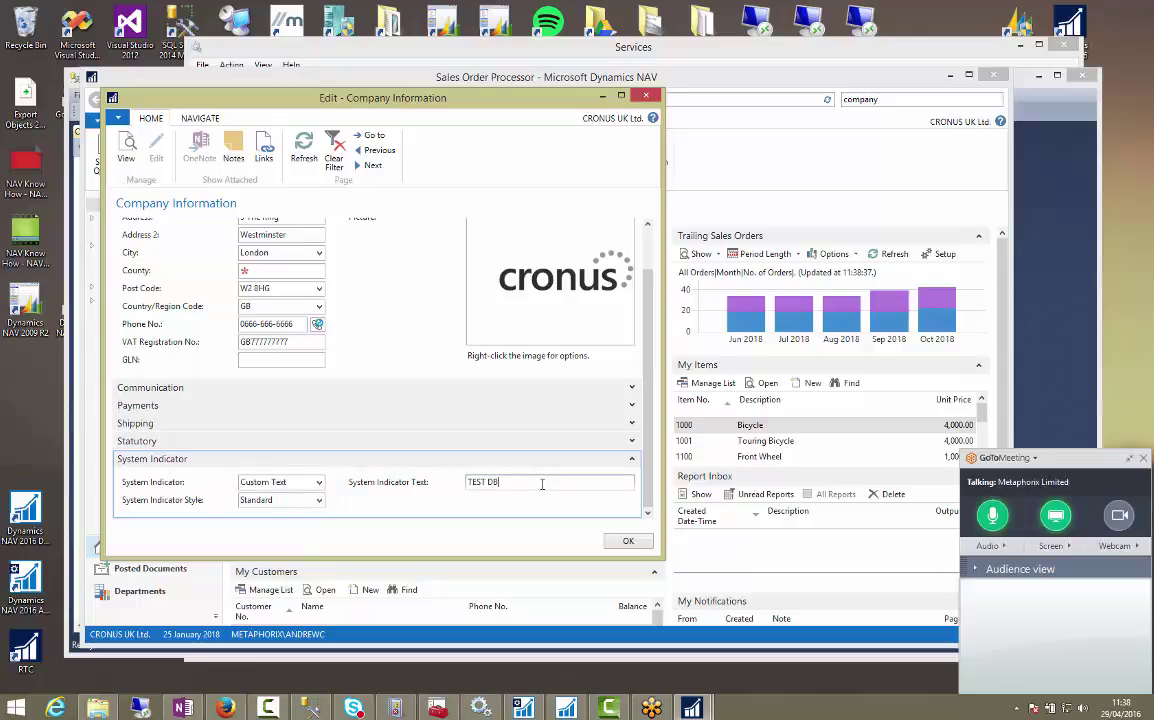
left_click(319, 500)
left_click(268, 578)
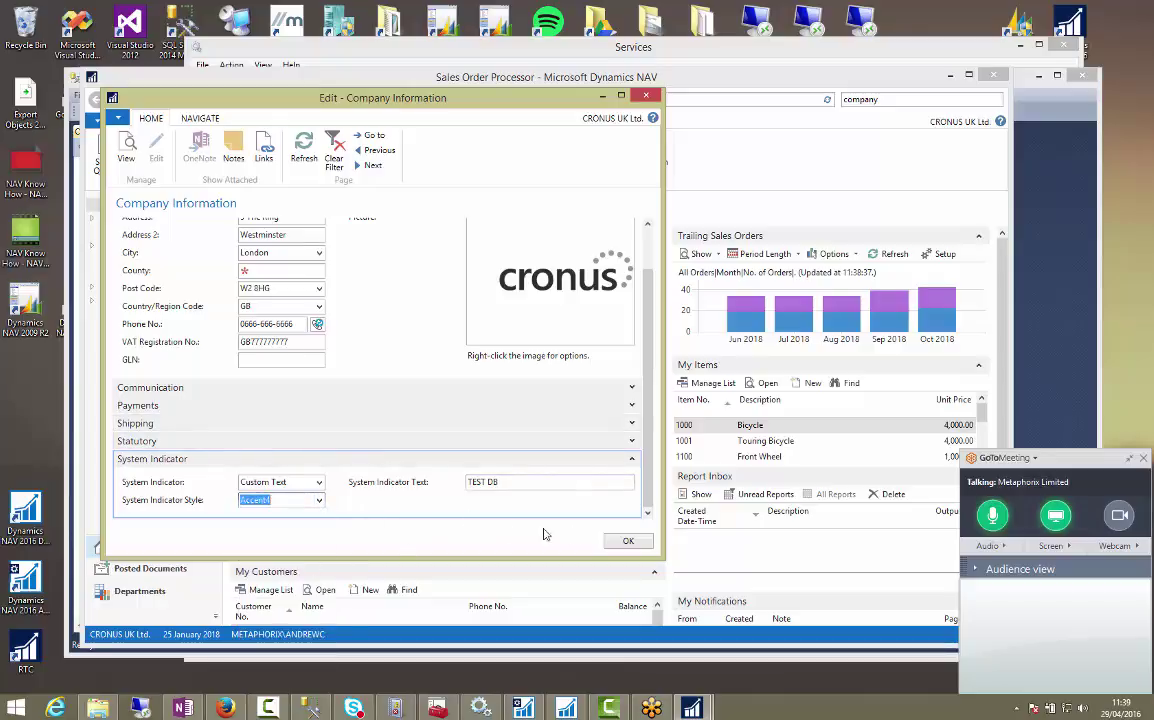
left_click(626, 541)
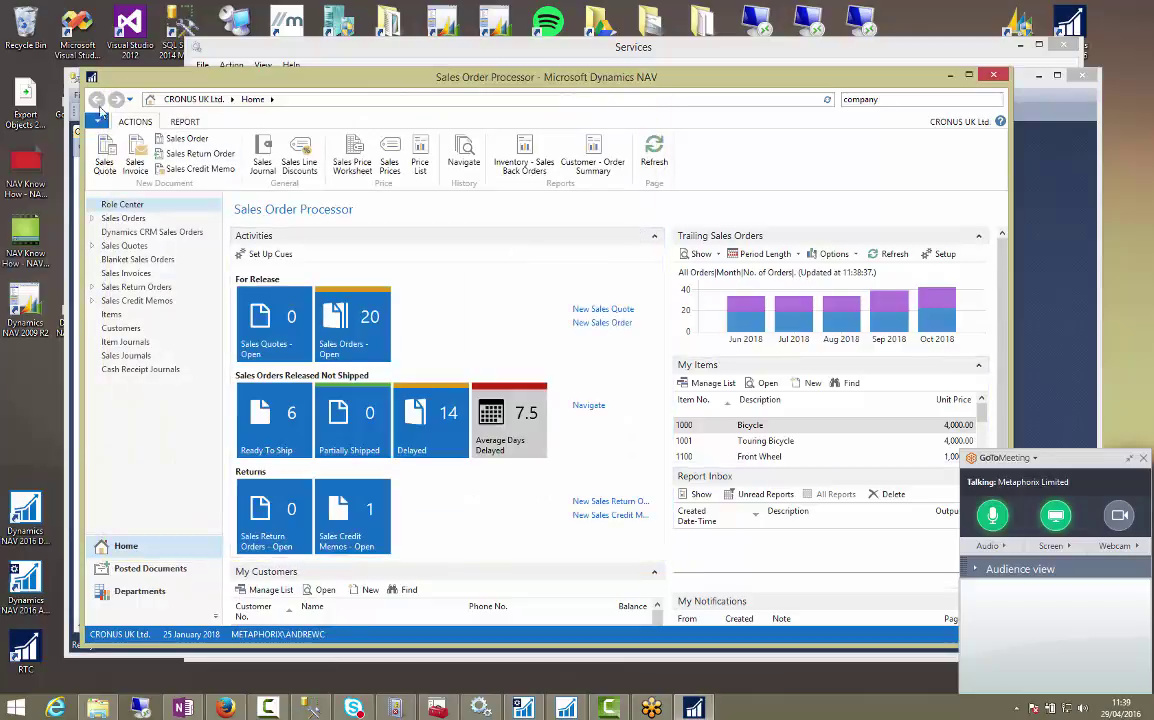
Reconnect the client through the application menu's Select Server, confirming the current server.
left_click(97, 120)
left_click(143, 201)
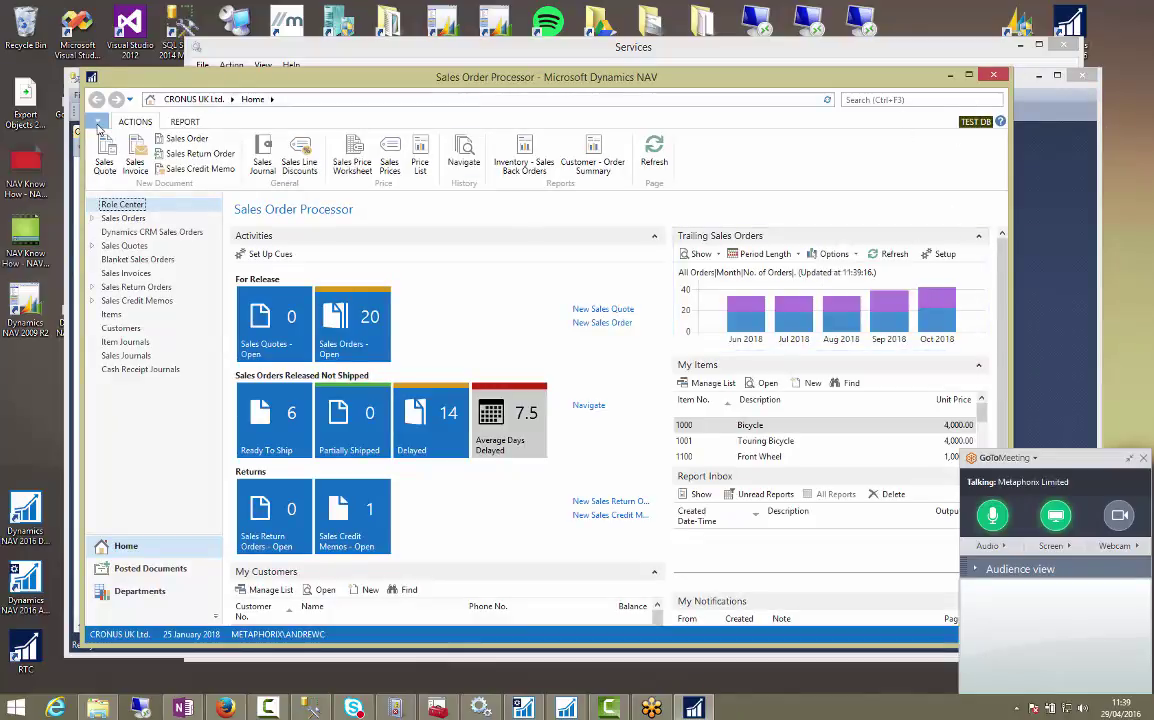
left_click(97, 121)
left_click(144, 201)
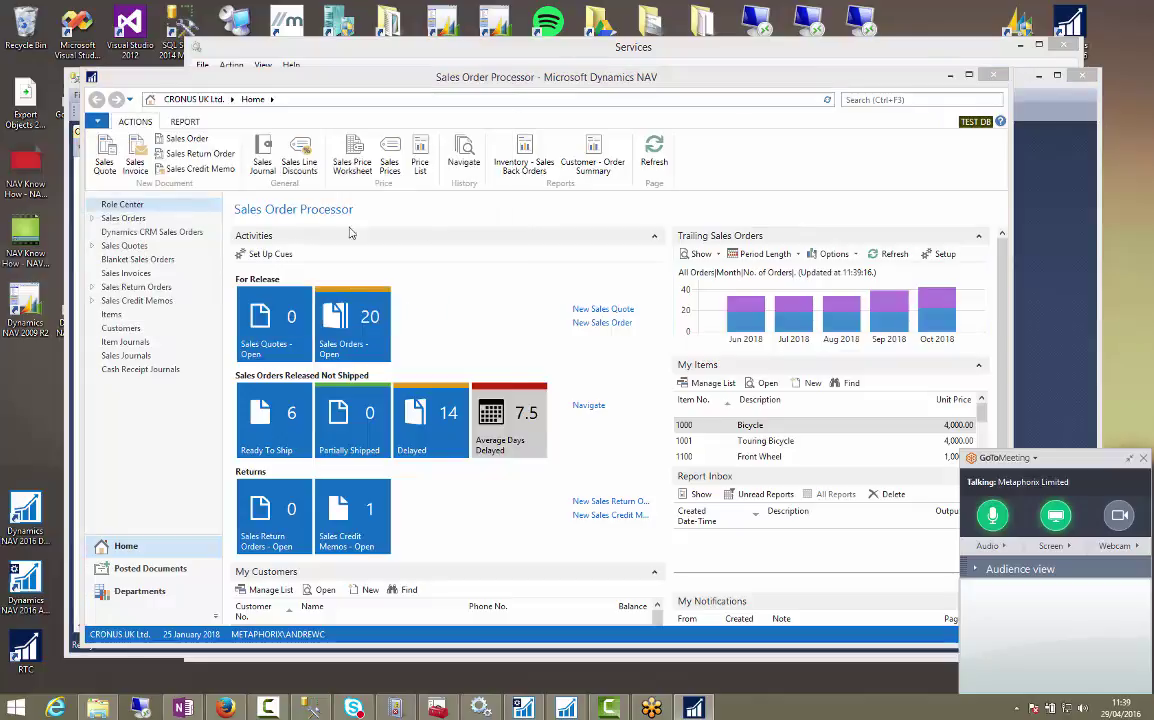
key("Return")
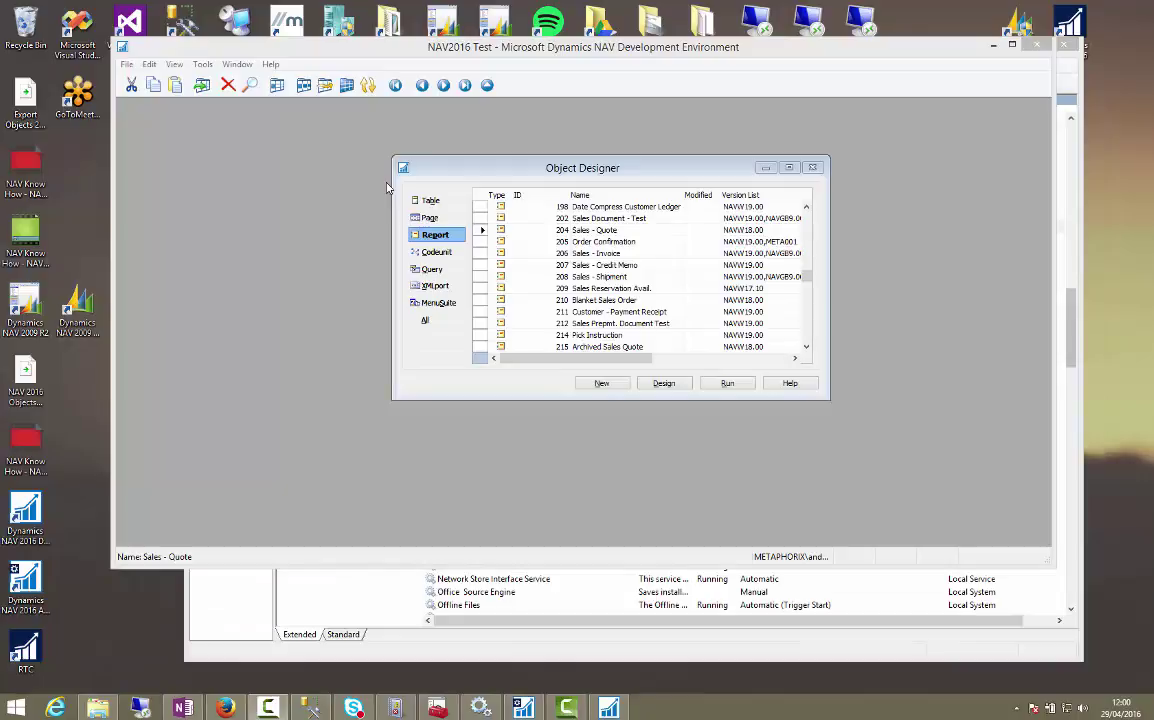
Check the database connection details under File > Database and close them unchanged.
key("alt+f")
key("Down")
key("Down")
key("Down")
key("Down")
key("Down")
key("Down")
key("Down")
key("Down")
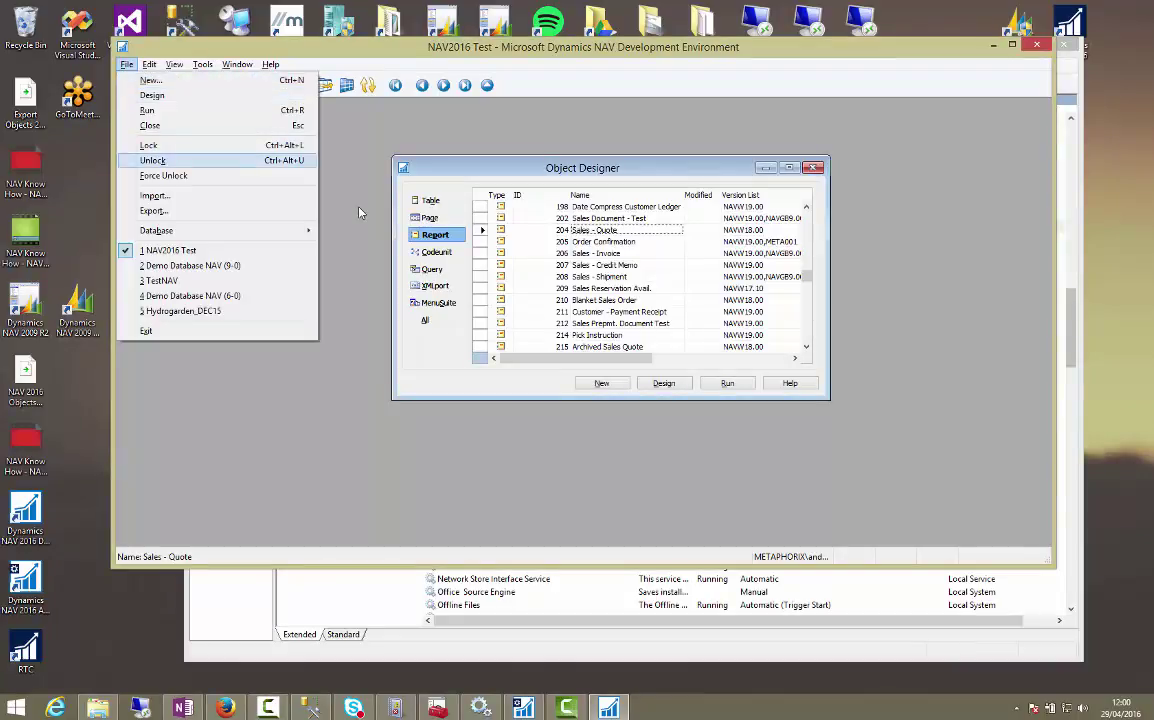
key("Down")
key("Right")
key("Return")
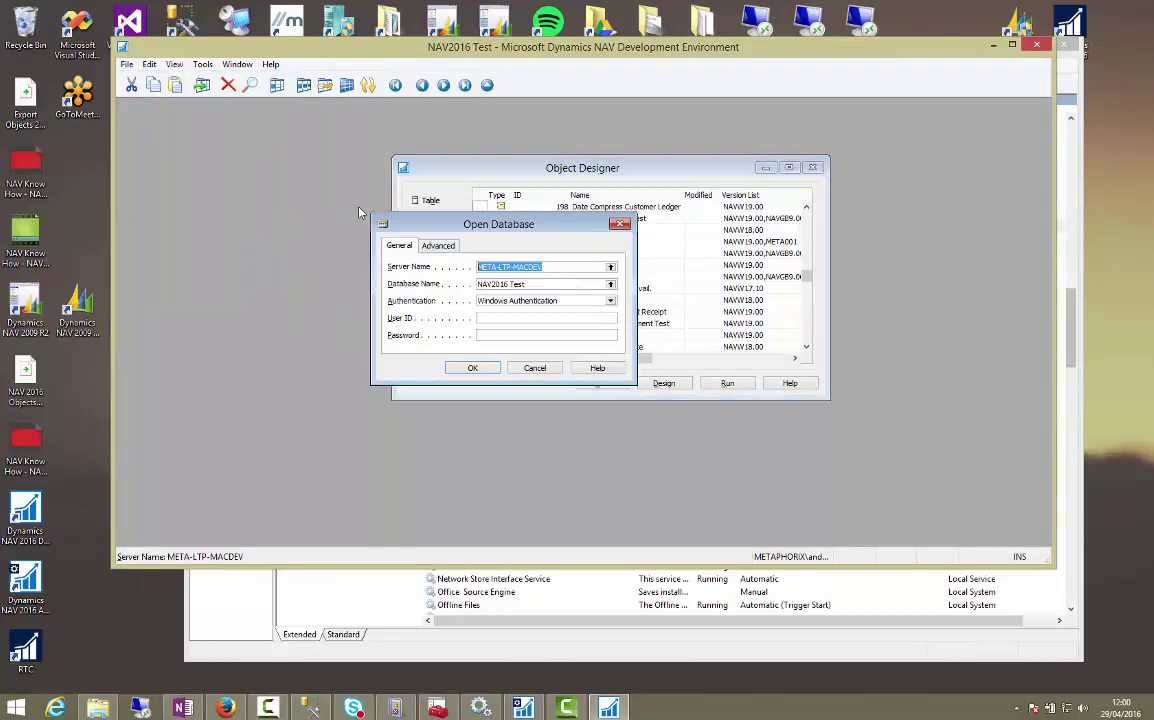
key("Return")
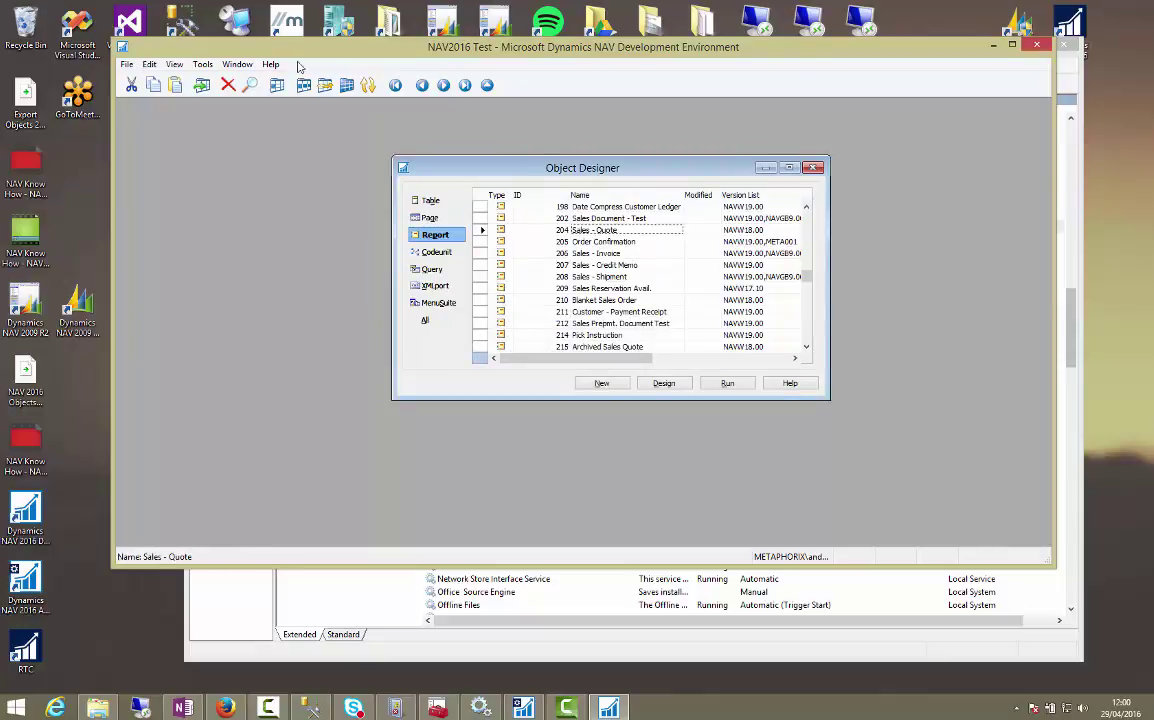
Import 'NAV 2016 Objects Exported 2015 to 215.fob' into NAV2016 Test.
left_click(127, 64)
left_click(198, 211)
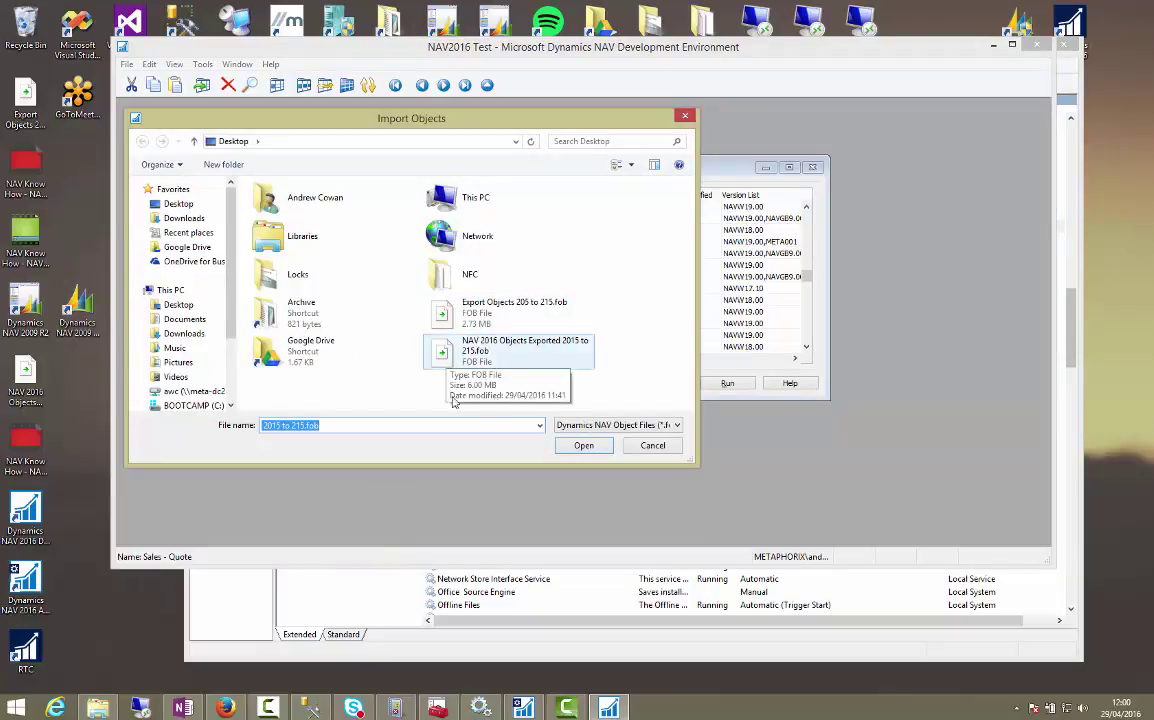
left_click(462, 365)
double_click(462, 365)
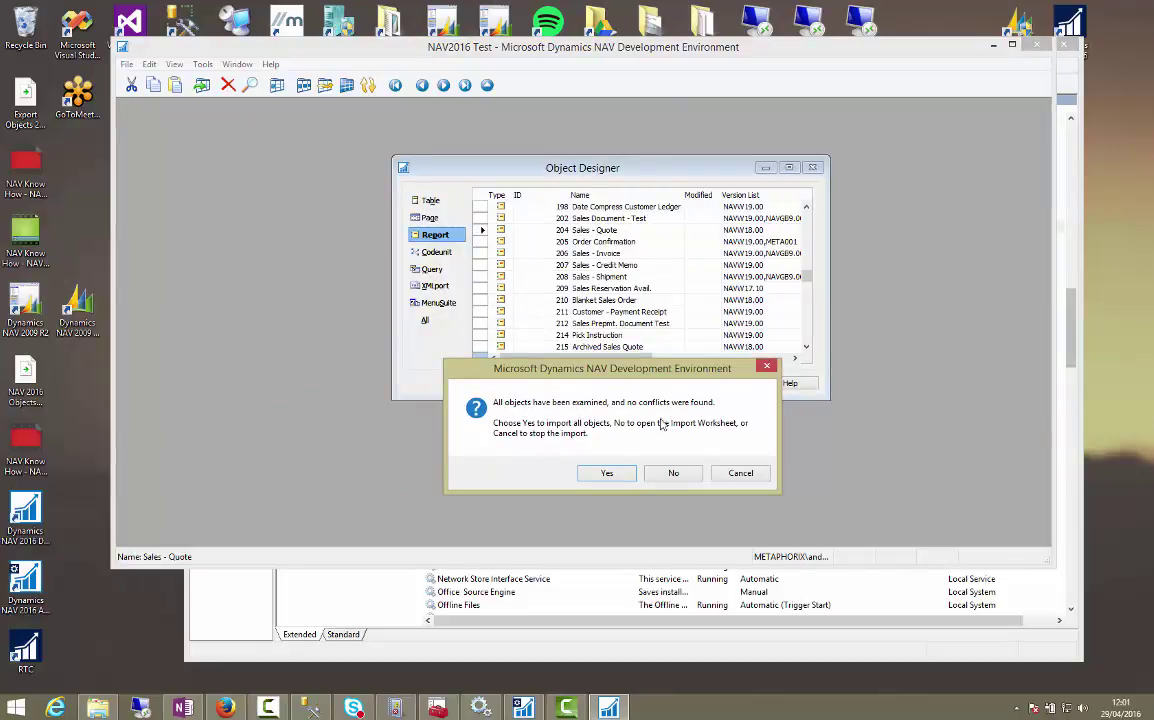
Open the Import Worksheet and keep row 215's object type as Report.
left_click(677, 478)
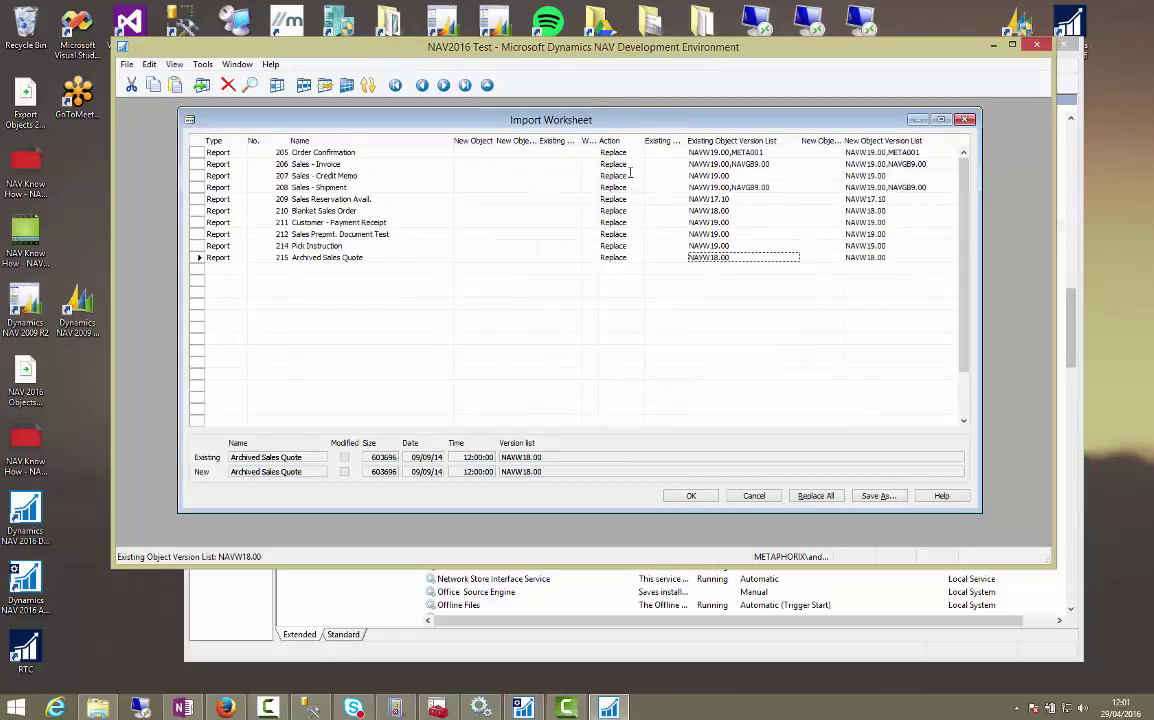
left_click(226, 259)
left_click(241, 258)
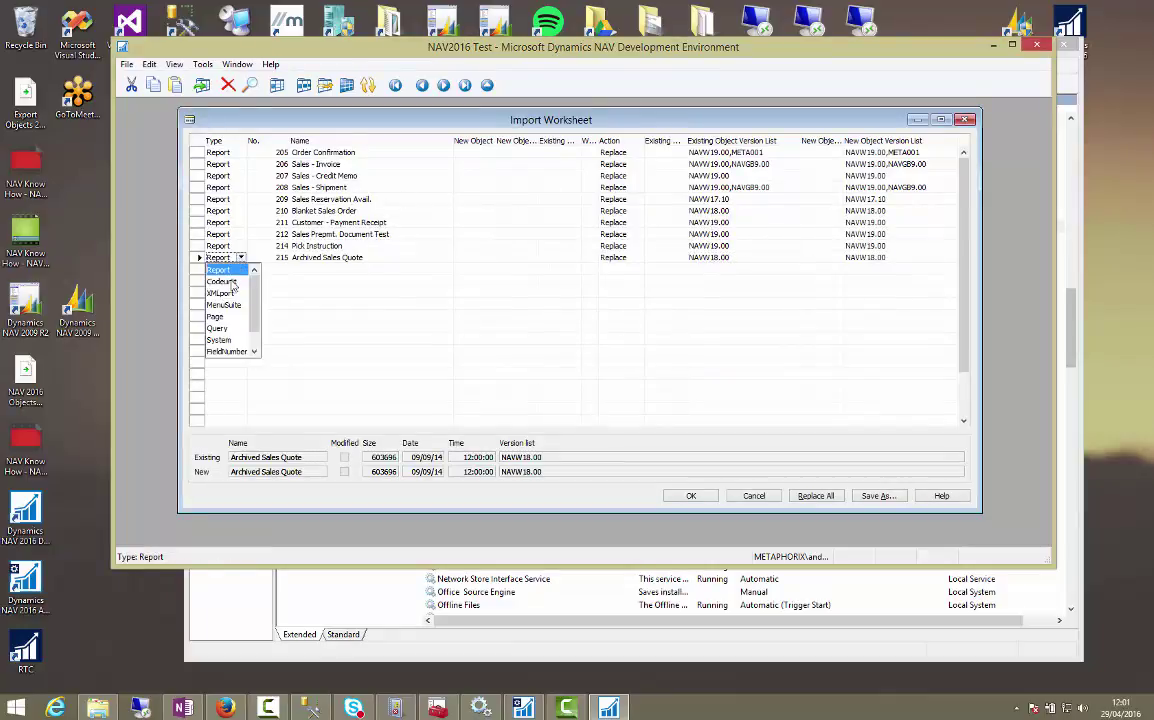
scroll(235, 300, "up", 1)
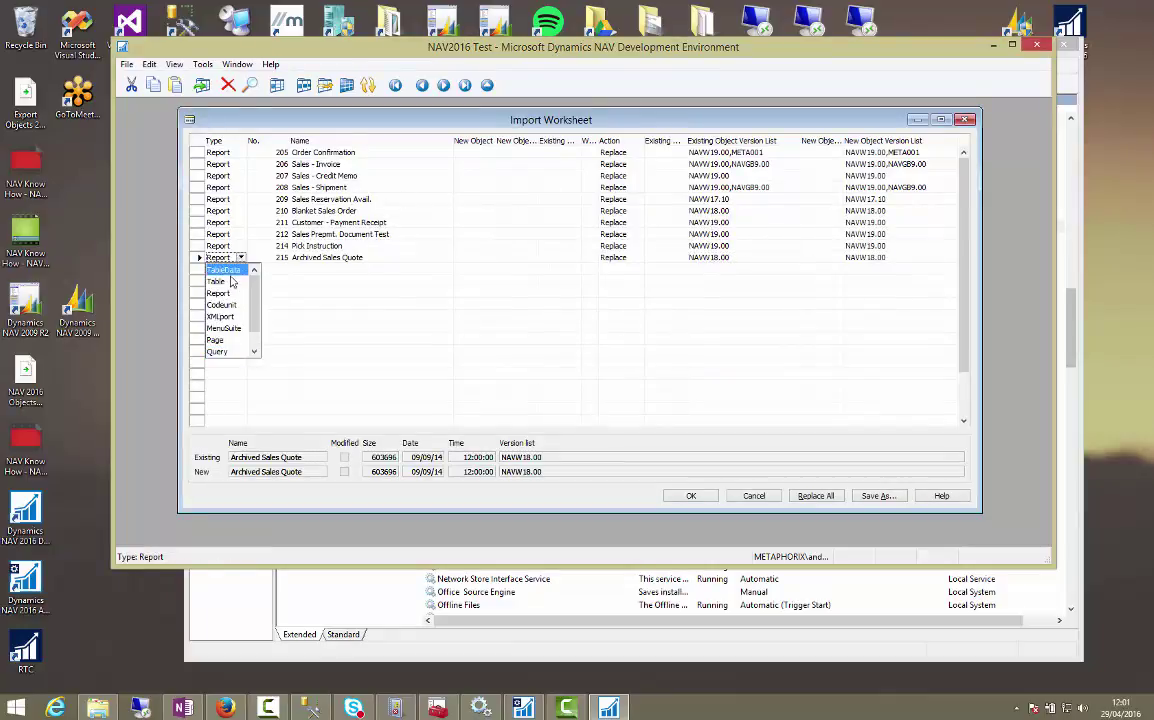
left_click(340, 246)
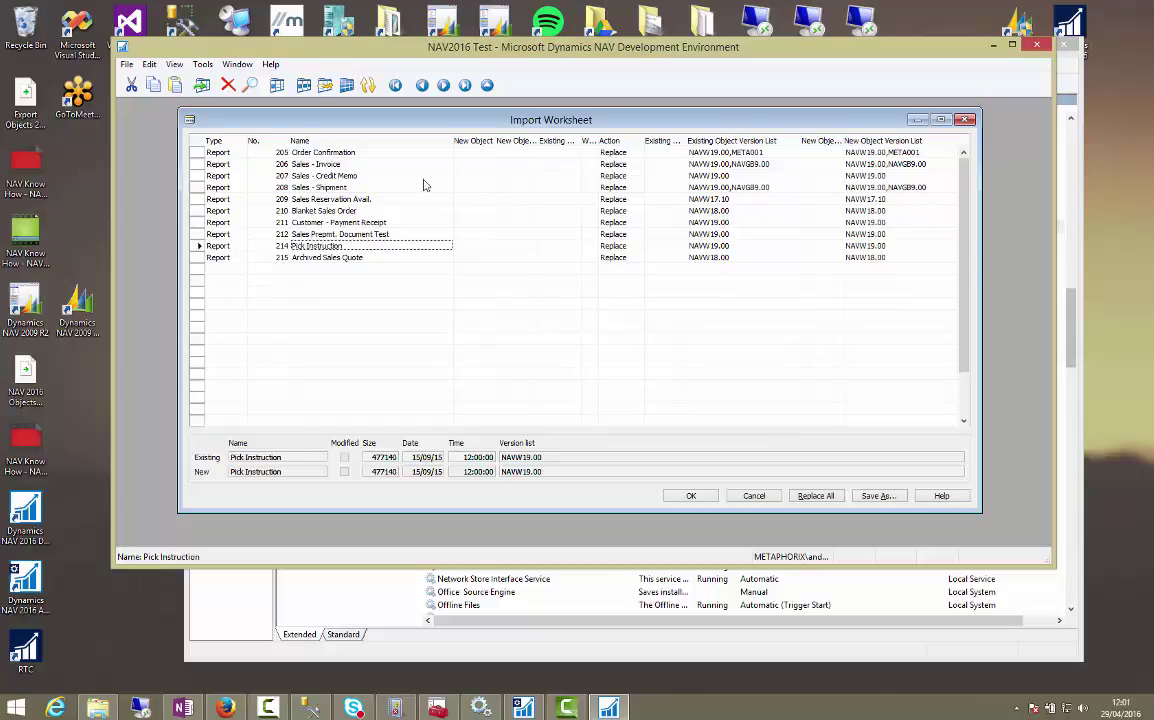
Compare existing and new versions for Order Confirmation, Sales - Invoice, Credit Memo and Shipment.
left_click(612, 152)
left_click(767, 155)
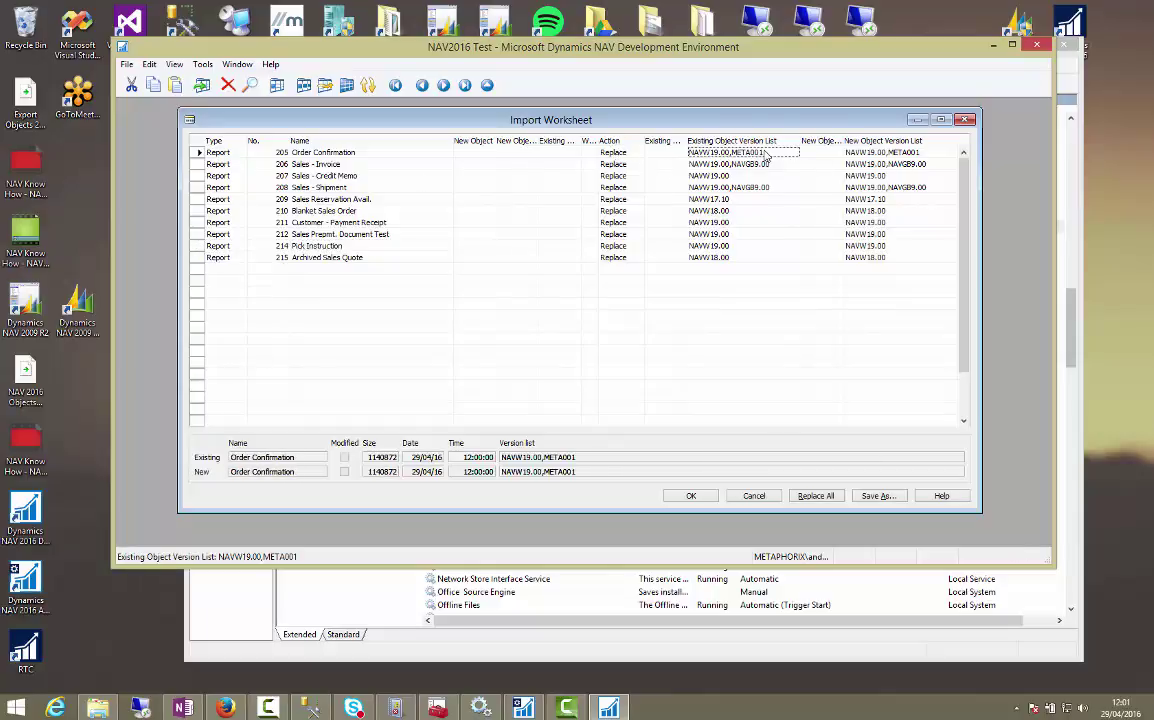
key("Down")
key("Up")
key("Tab")
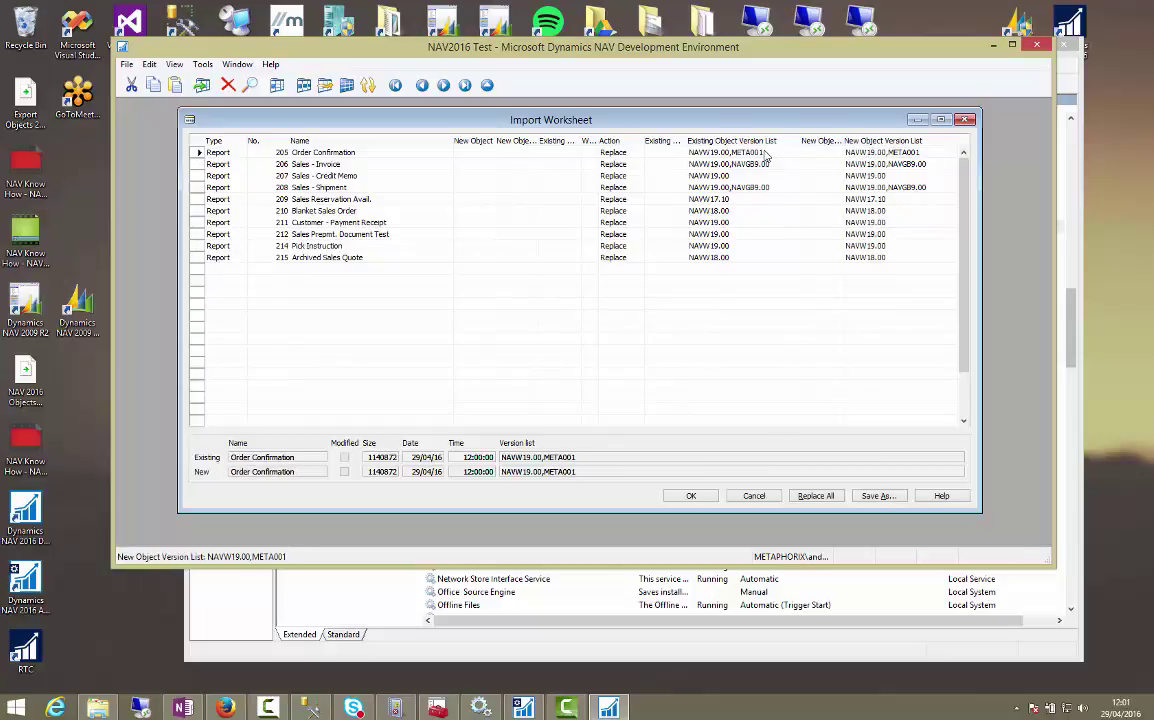
key("Down")
key("shift+Tab")
key("Tab")
left_click(767, 155)
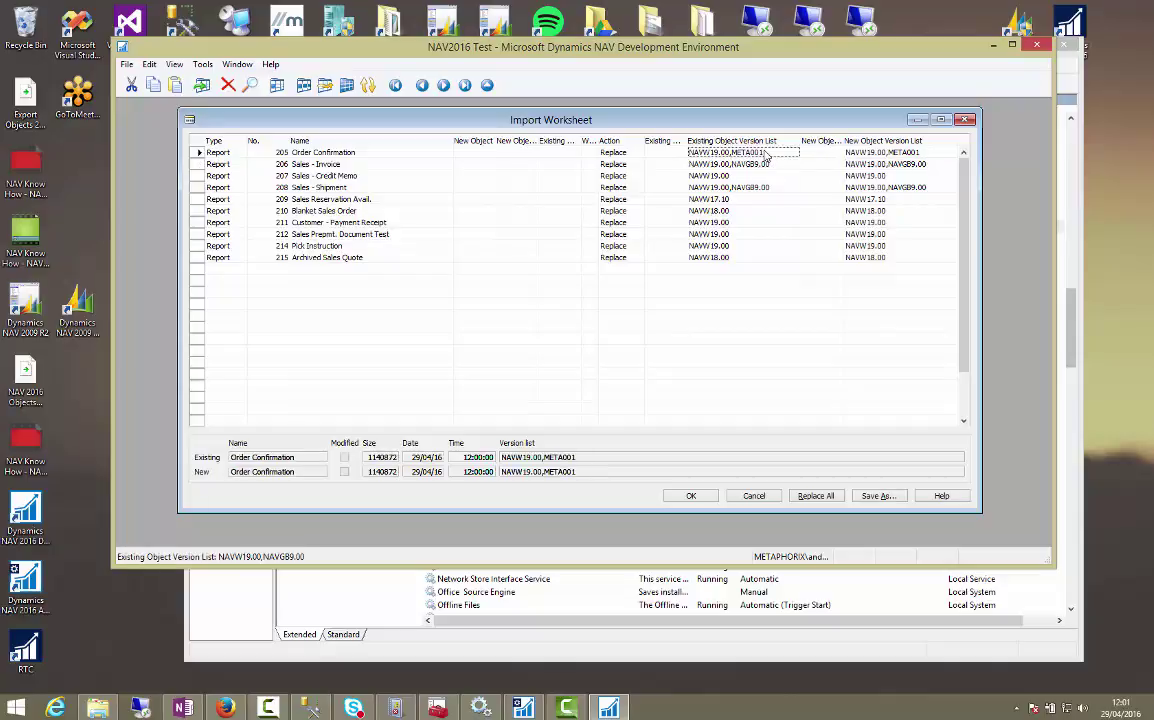
key("Tab")
key("shift+Tab")
key("Down")
key("shift+Tab")
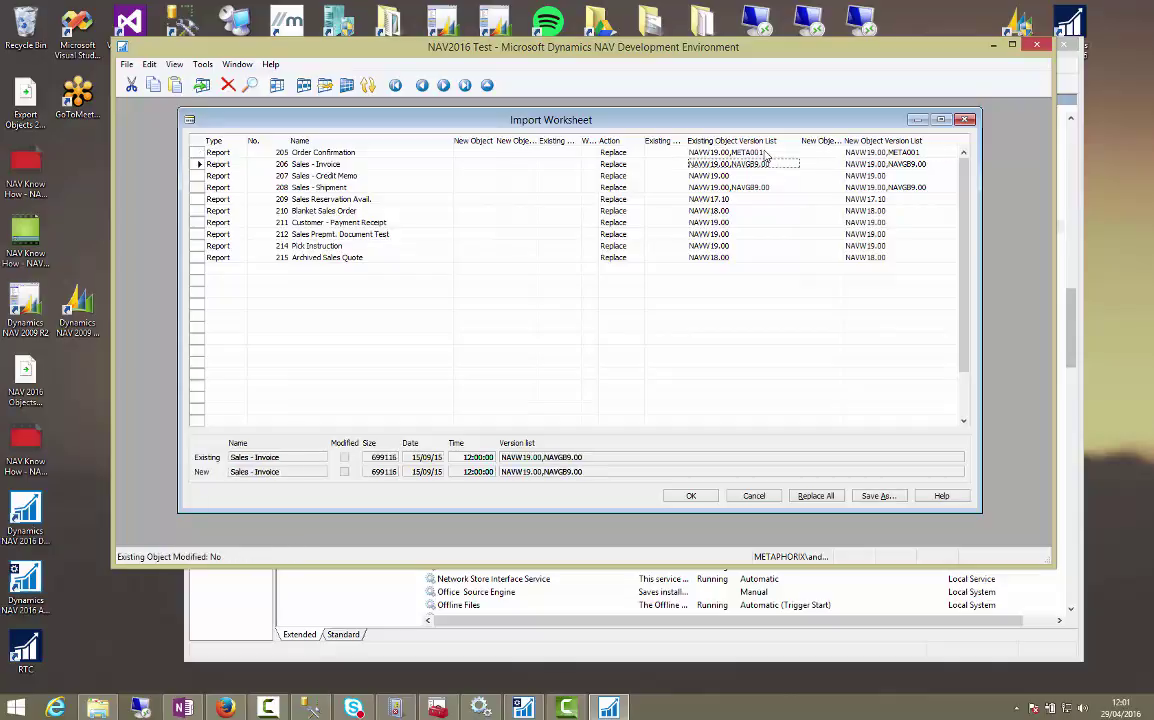
key("Tab")
key("Tab")
key("Tab")
key("shift+Tab")
key("shift+Tab")
key("Down")
key("Down")
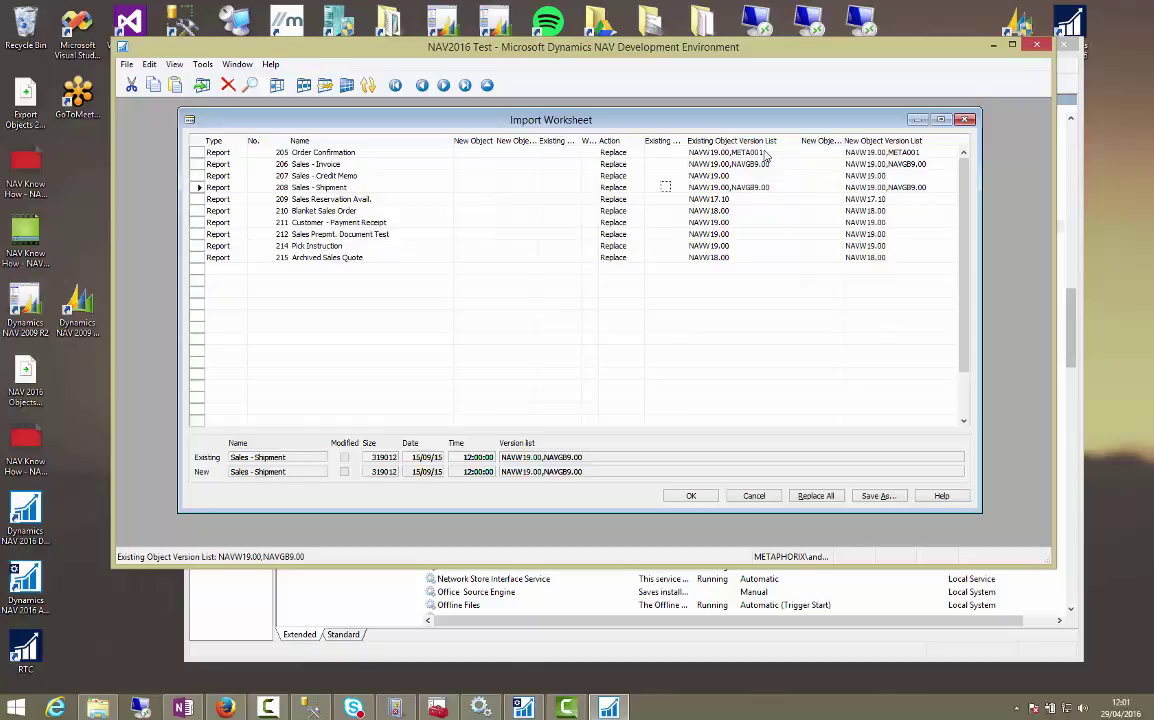
key("Down")
key("Down")
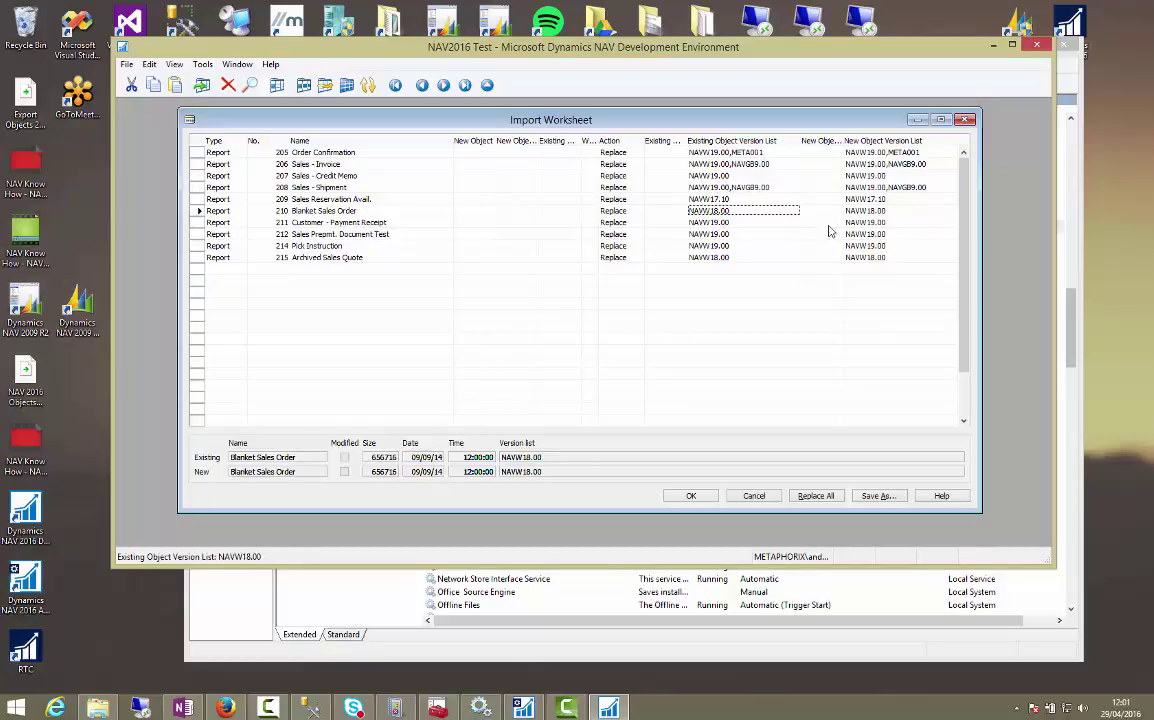
key("Up")
key("Up")
key("Tab")
key("shift+Tab")
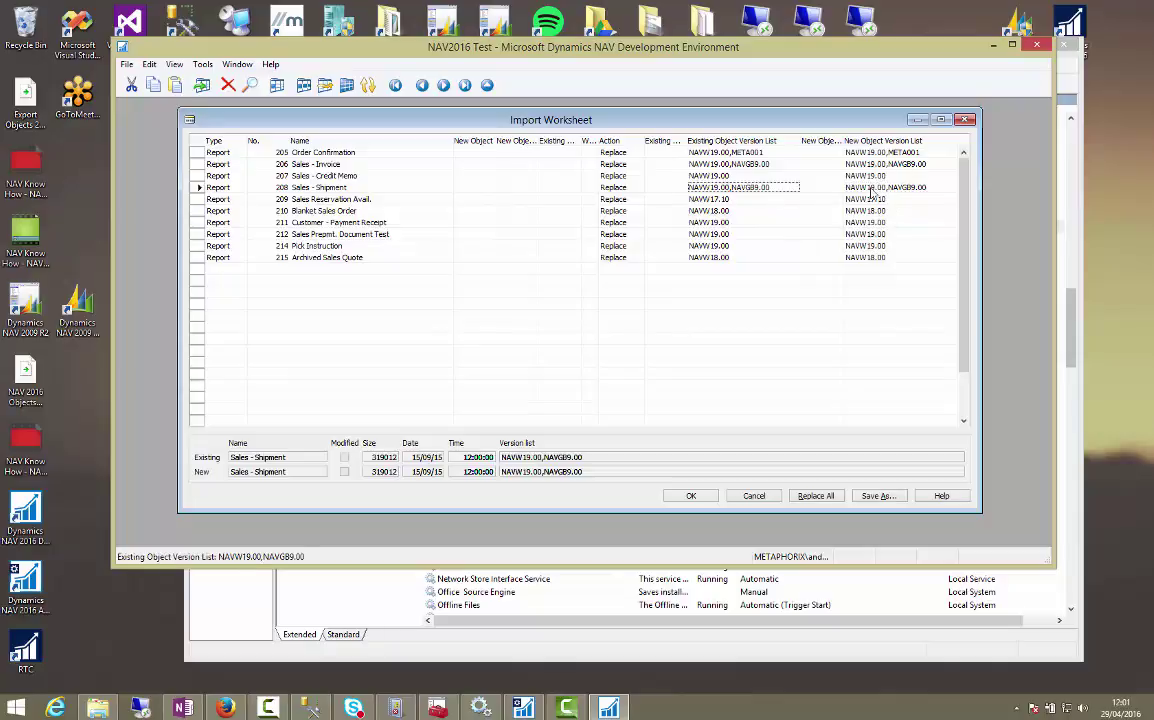
Check Sales Prepmt., Archived Sales Quote and Pick Instruction versions, then complete the import.
left_click(745, 167)
left_click(860, 155)
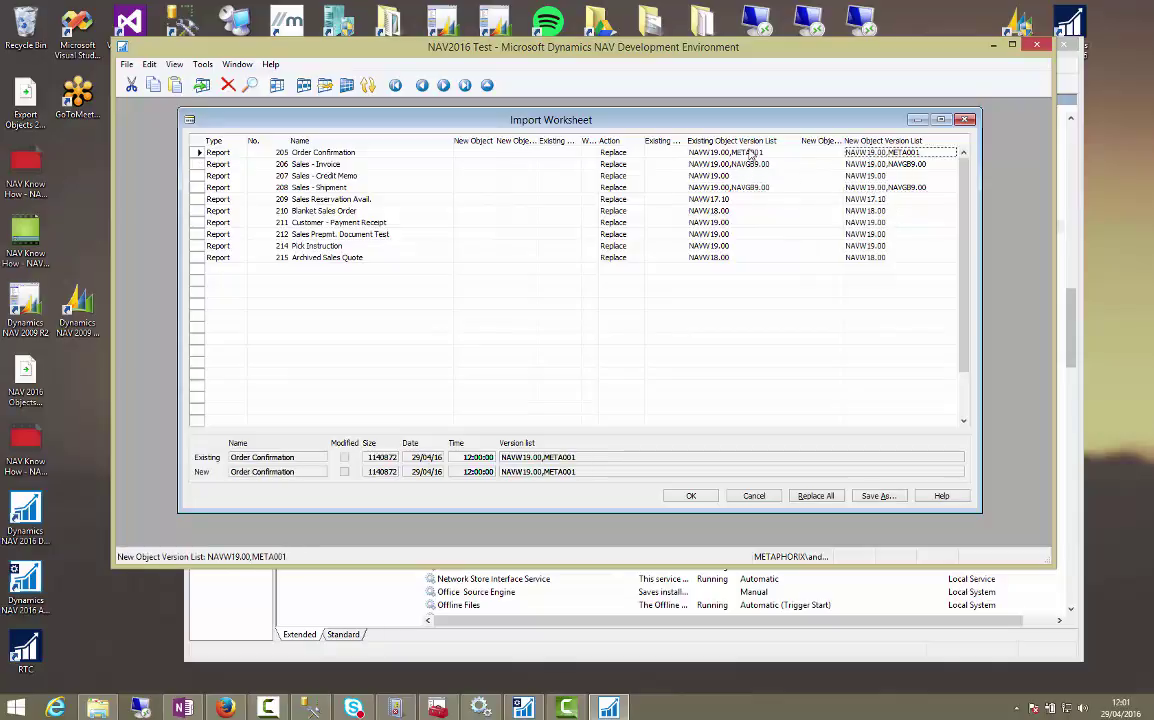
left_click(750, 155)
left_click(769, 236)
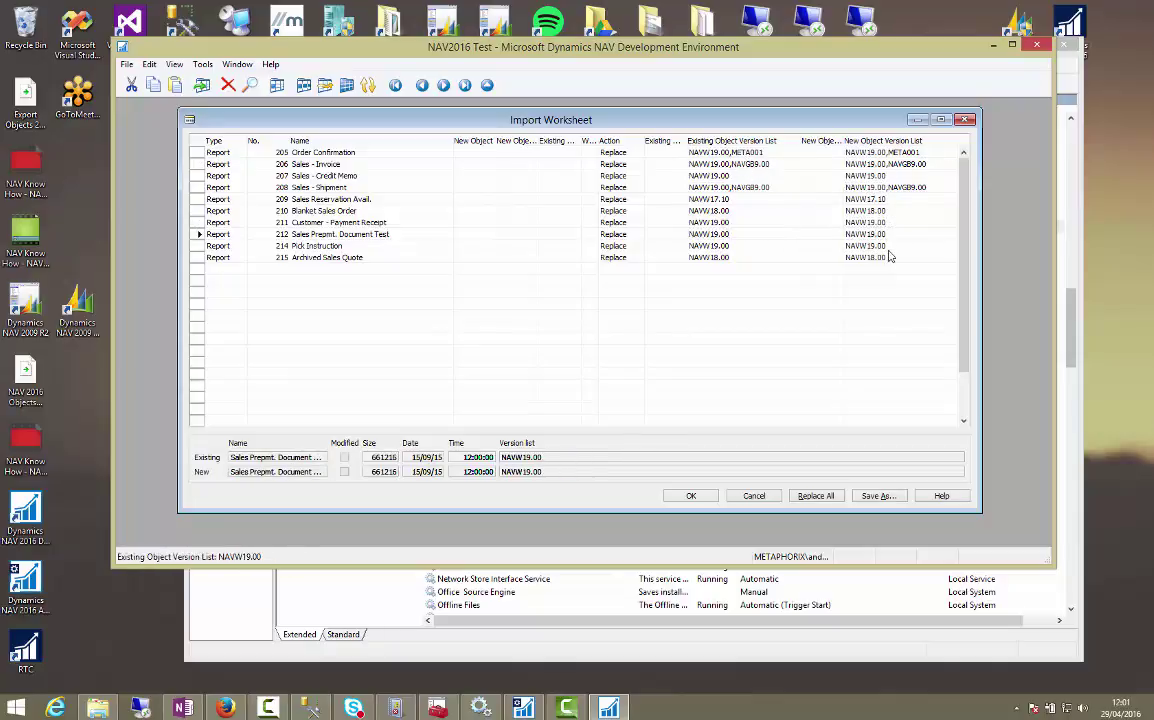
left_click(757, 256)
left_click(914, 248)
left_click(880, 258)
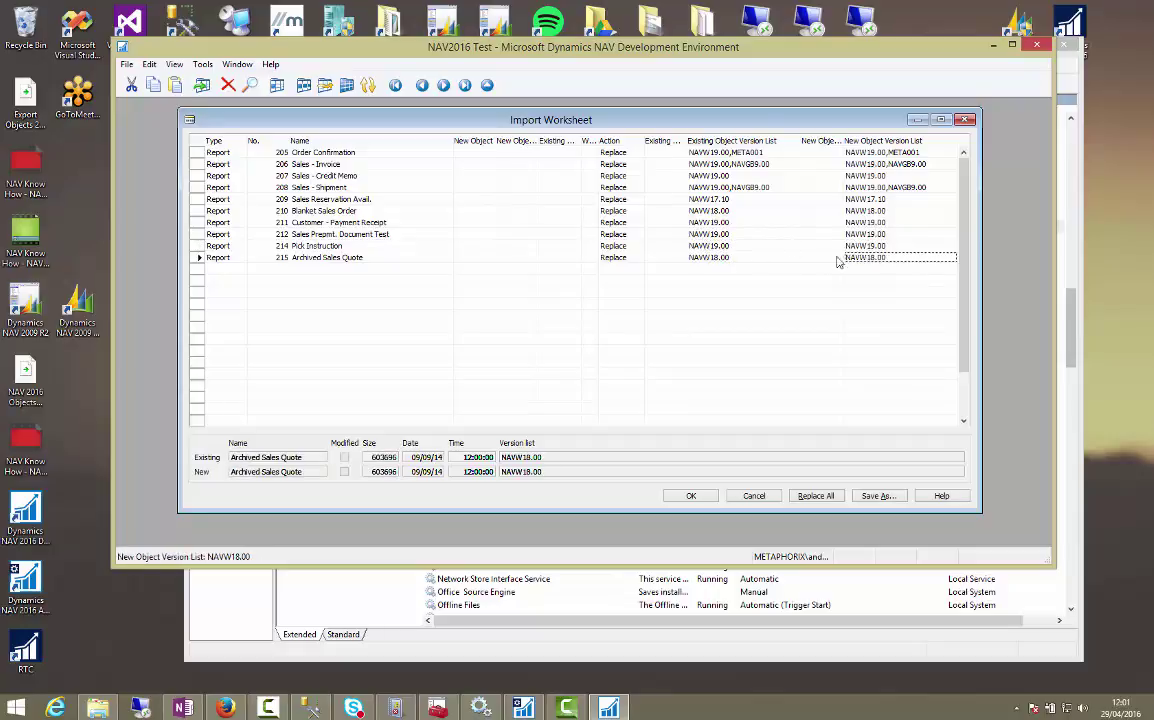
left_click(752, 258)
left_click(745, 246)
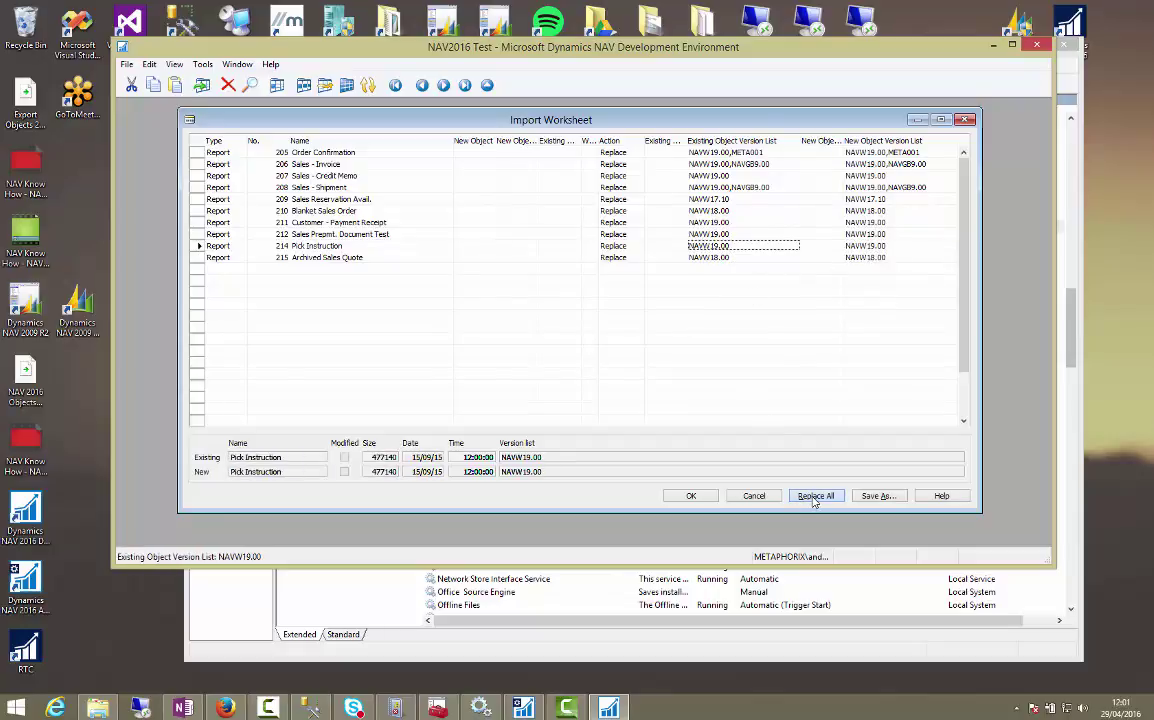
left_click(690, 496)
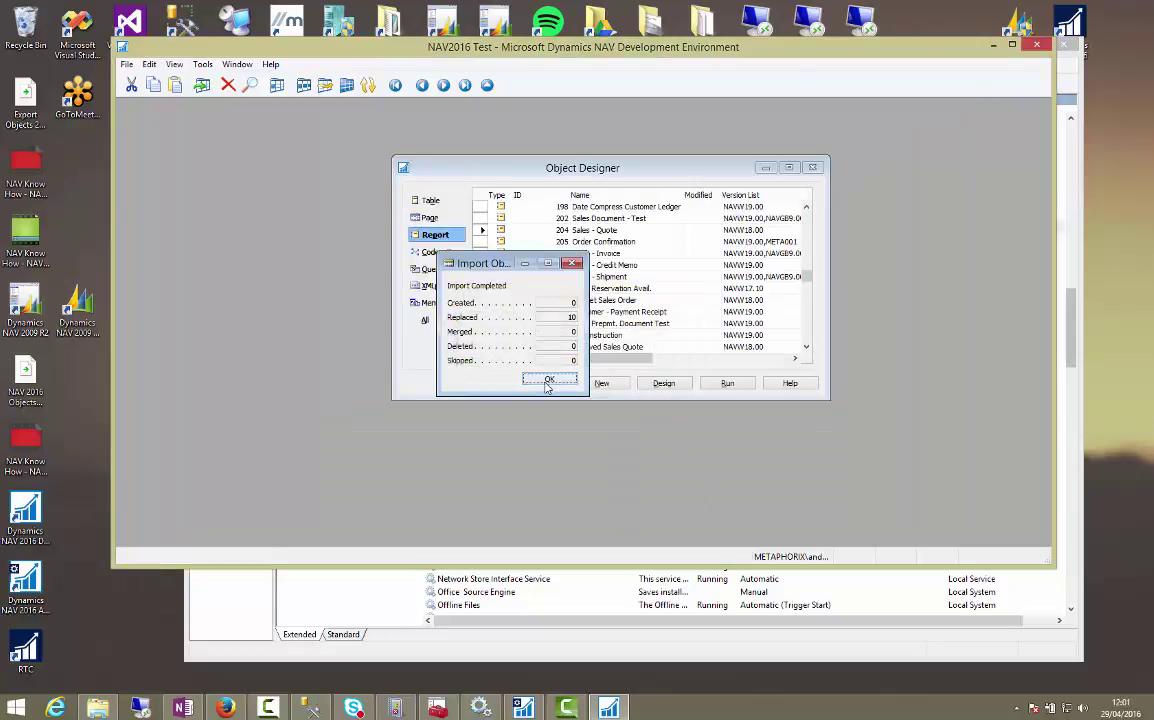
left_click(548, 380)
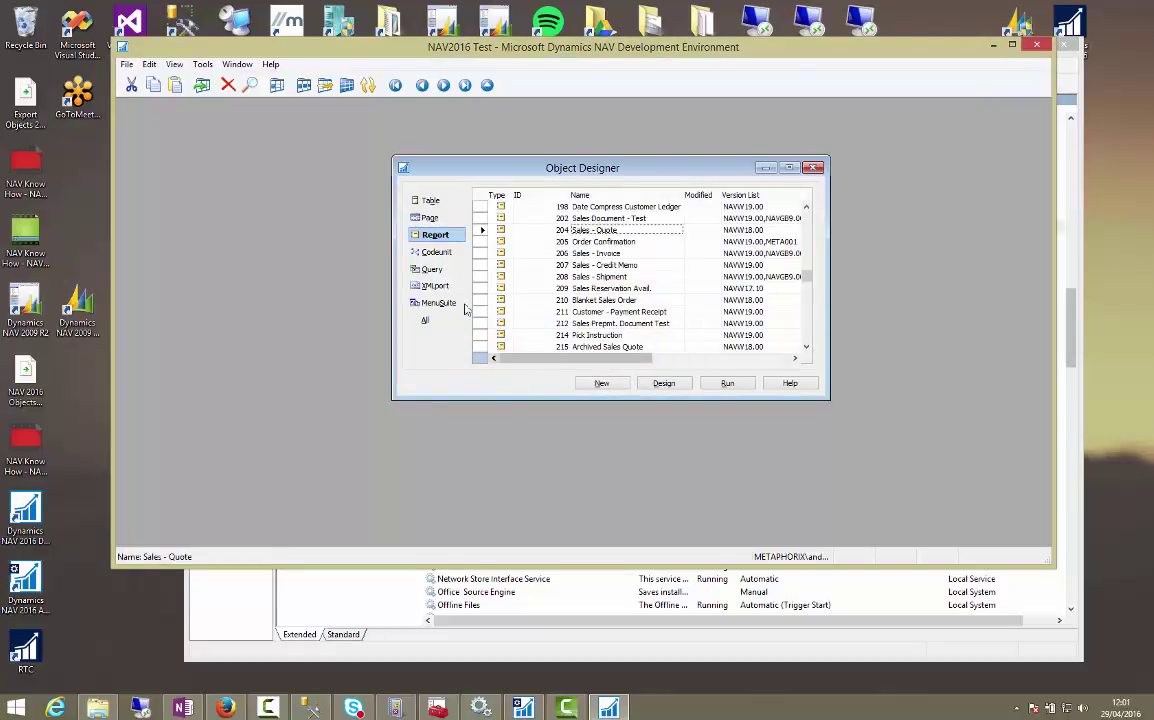
Select report 204 Sales - Quote in Object Designer and export it as 'one object'.
left_click_drag(591, 169, 598, 161)
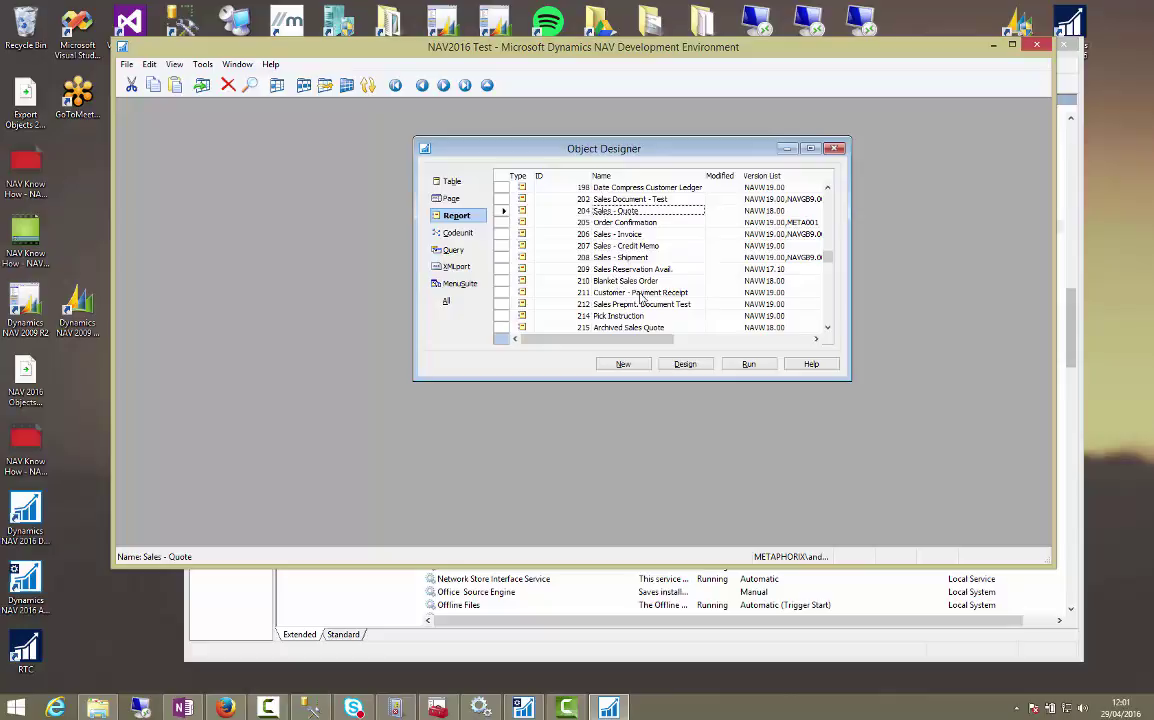
left_click(508, 212)
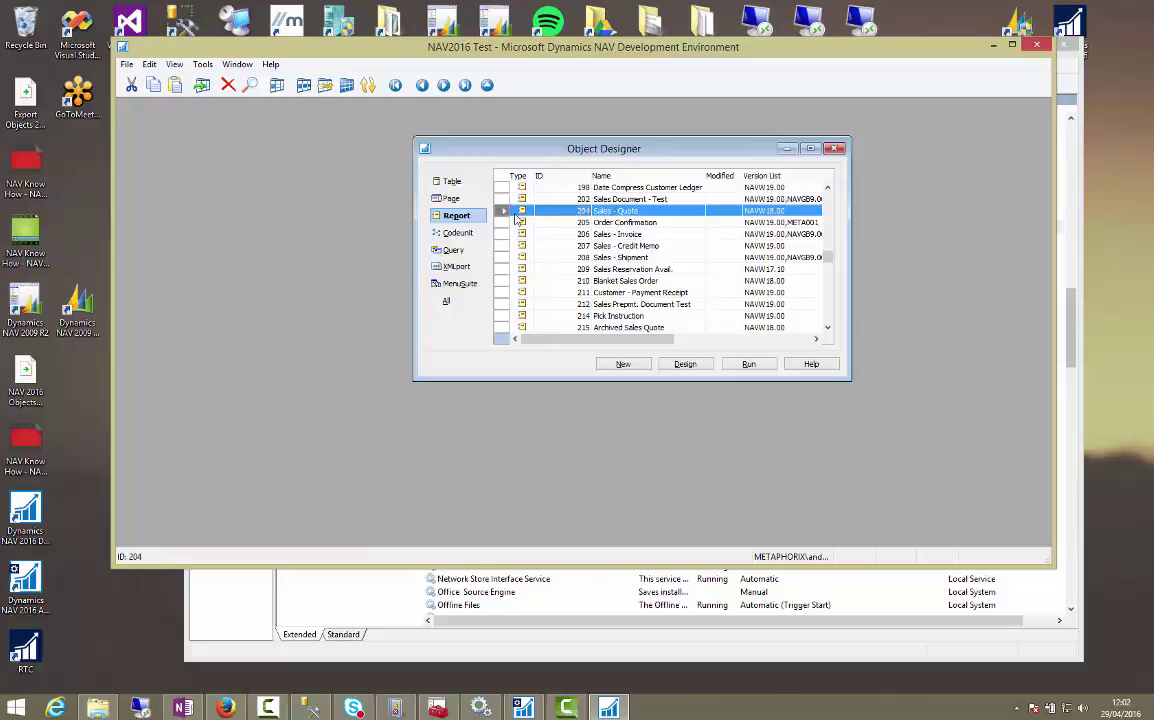
left_click(127, 64)
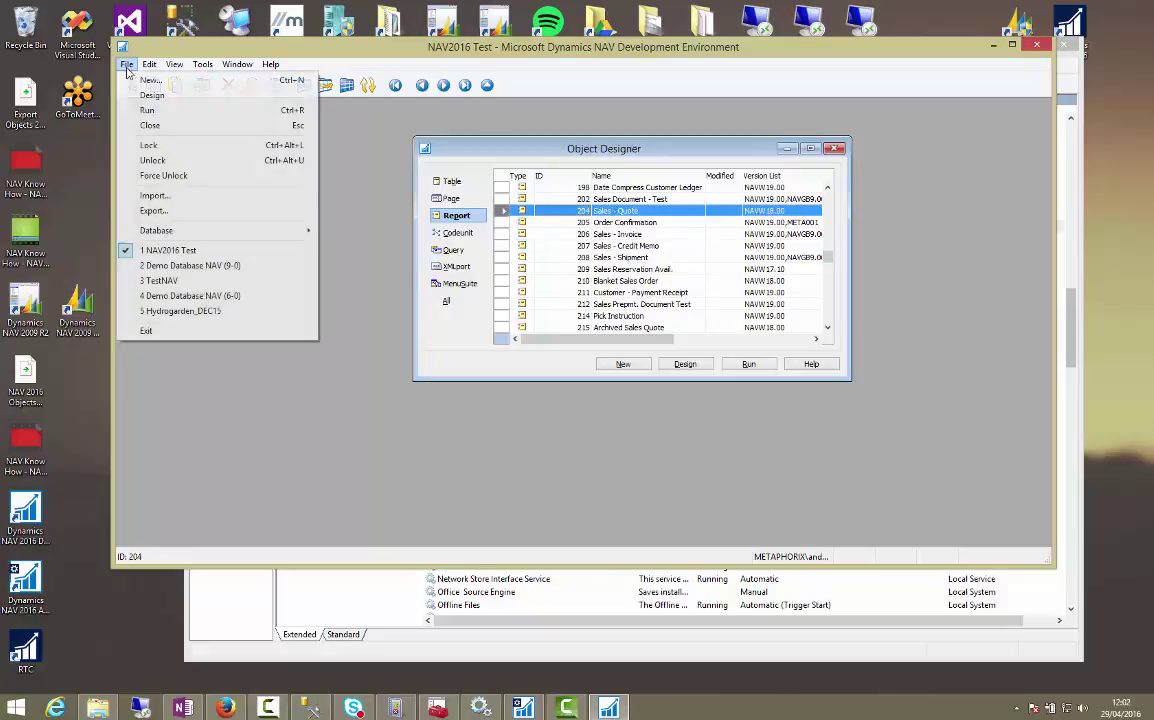
left_click(172, 213)
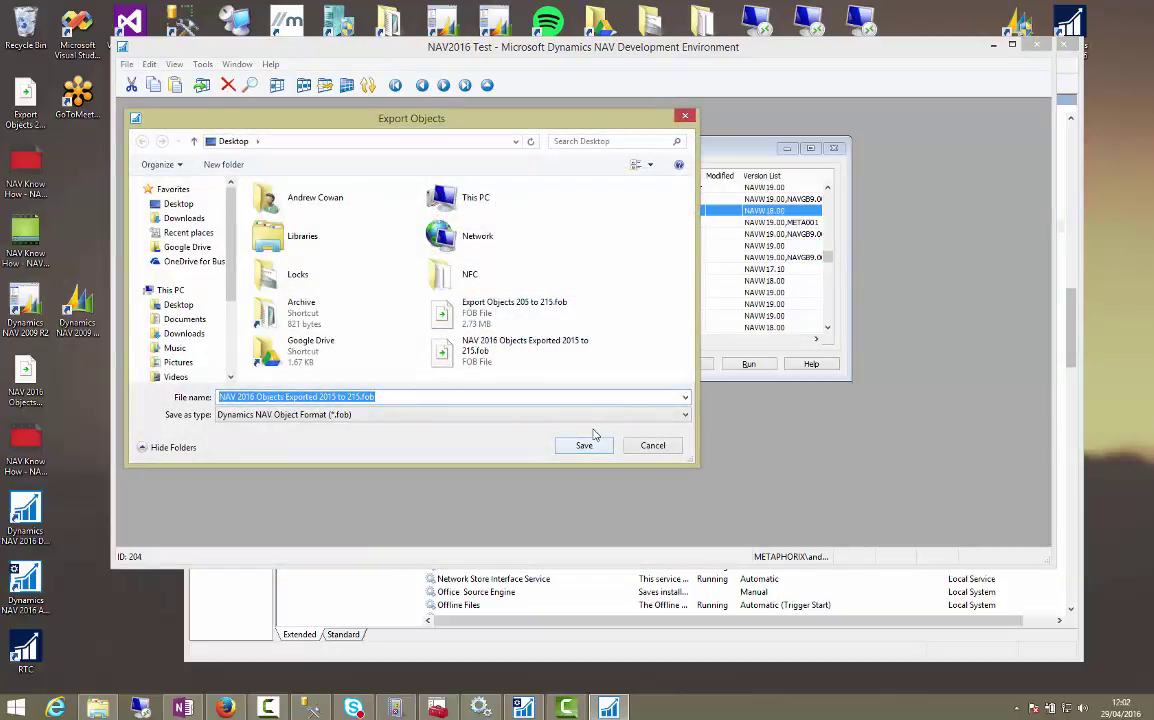
type("one objec")
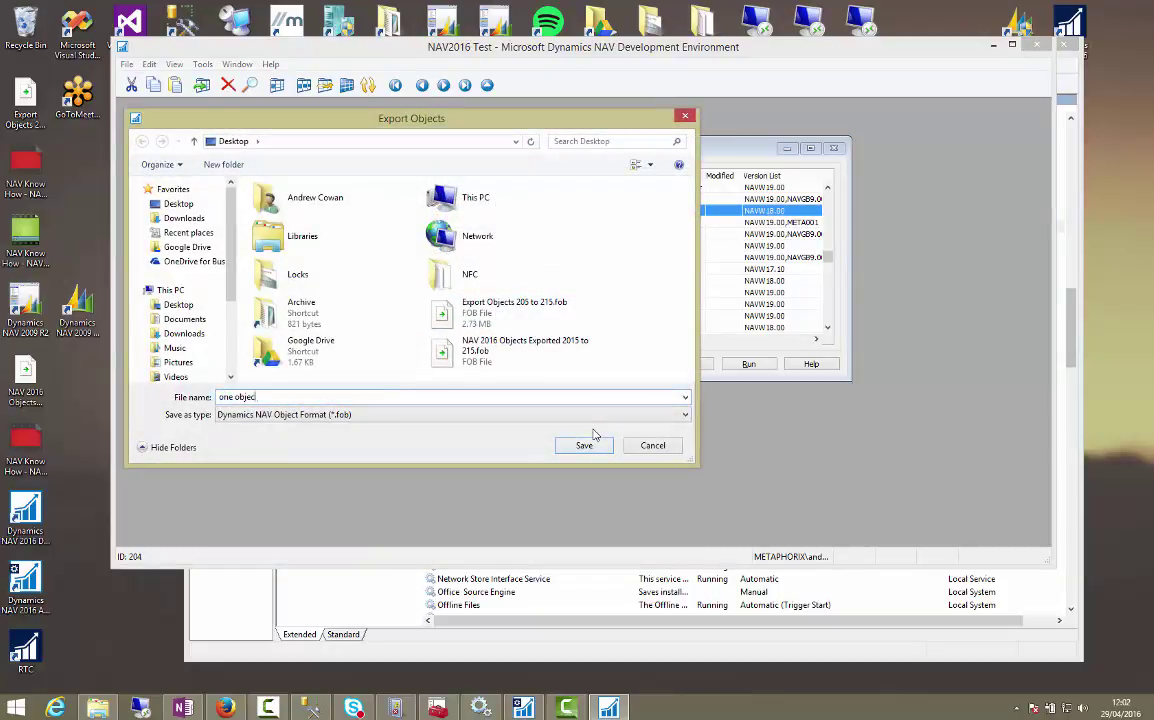
type("t")
key("Return")
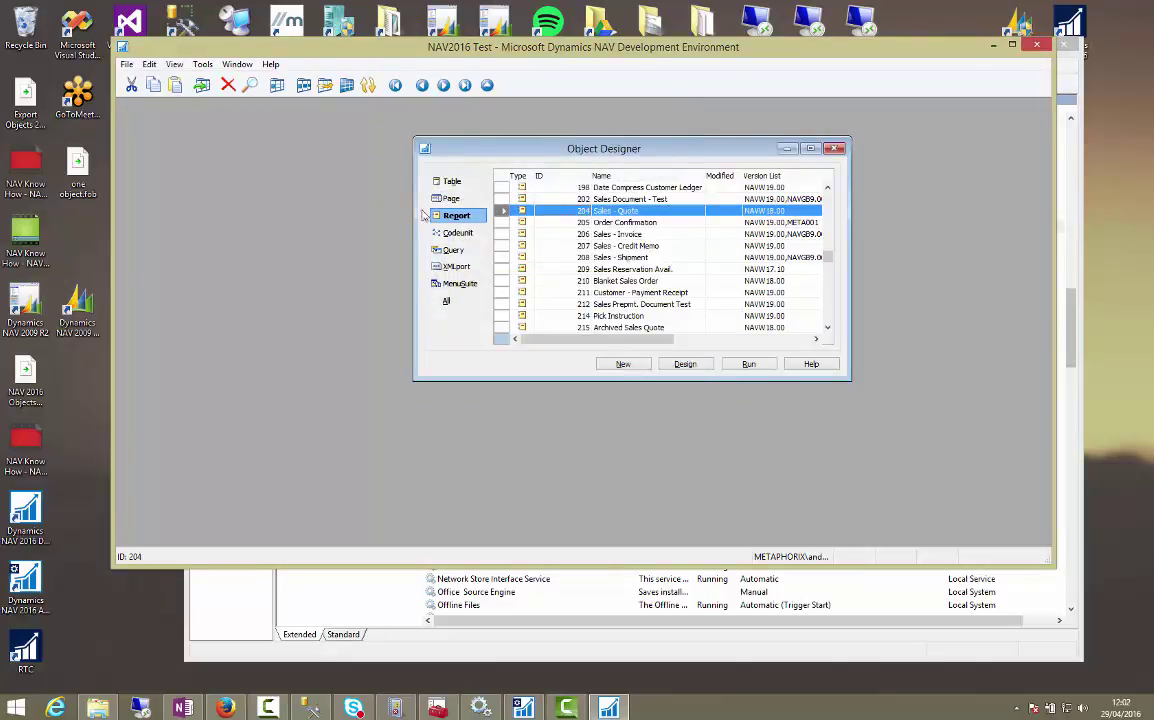
Filter the reports to IDs 204..215 and select all eleven rows.
left_click(583, 246)
key("F7")
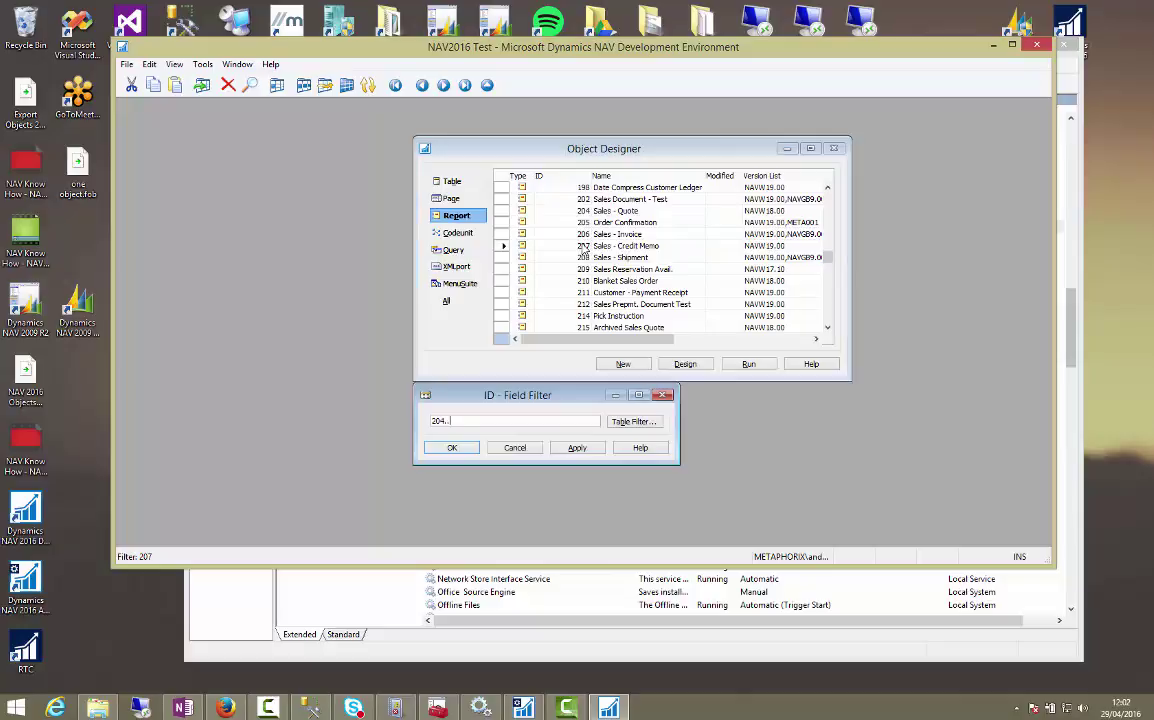
key("Return")
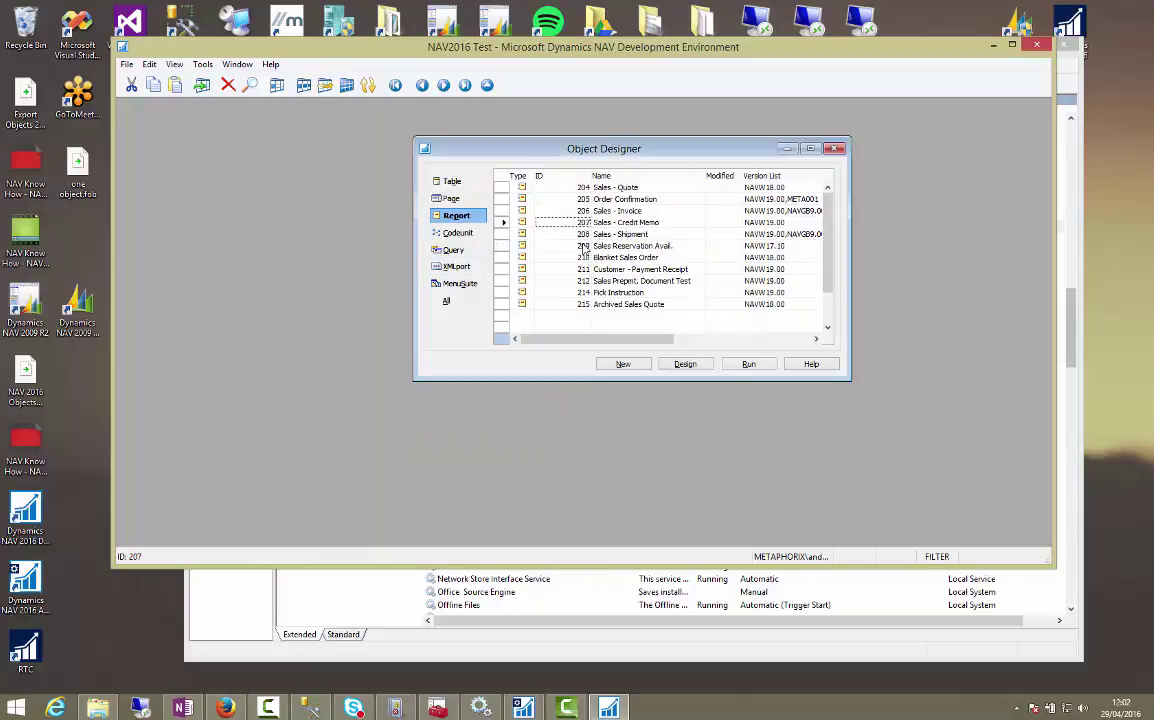
key("ctrl+f")
key("Escape")
key("ctrl+a")
left_click(596, 244)
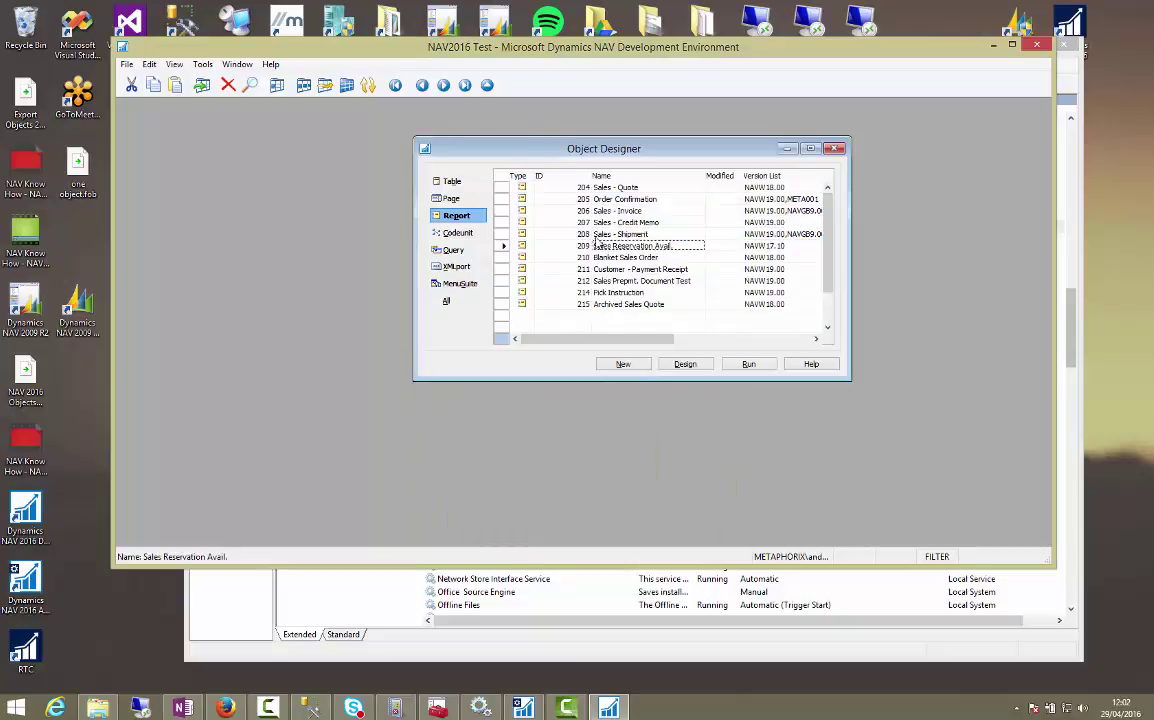
left_click(500, 178)
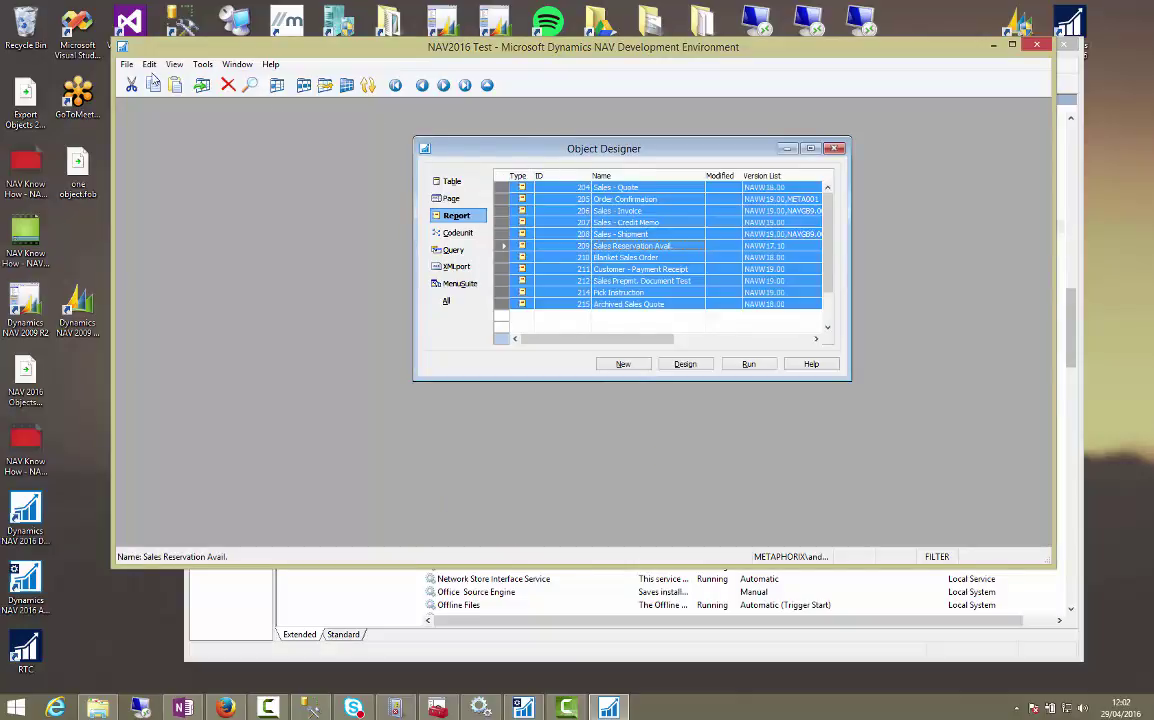
Export the selected reports to a file named '204 to 215'.
left_click(125, 65)
left_click(185, 217)
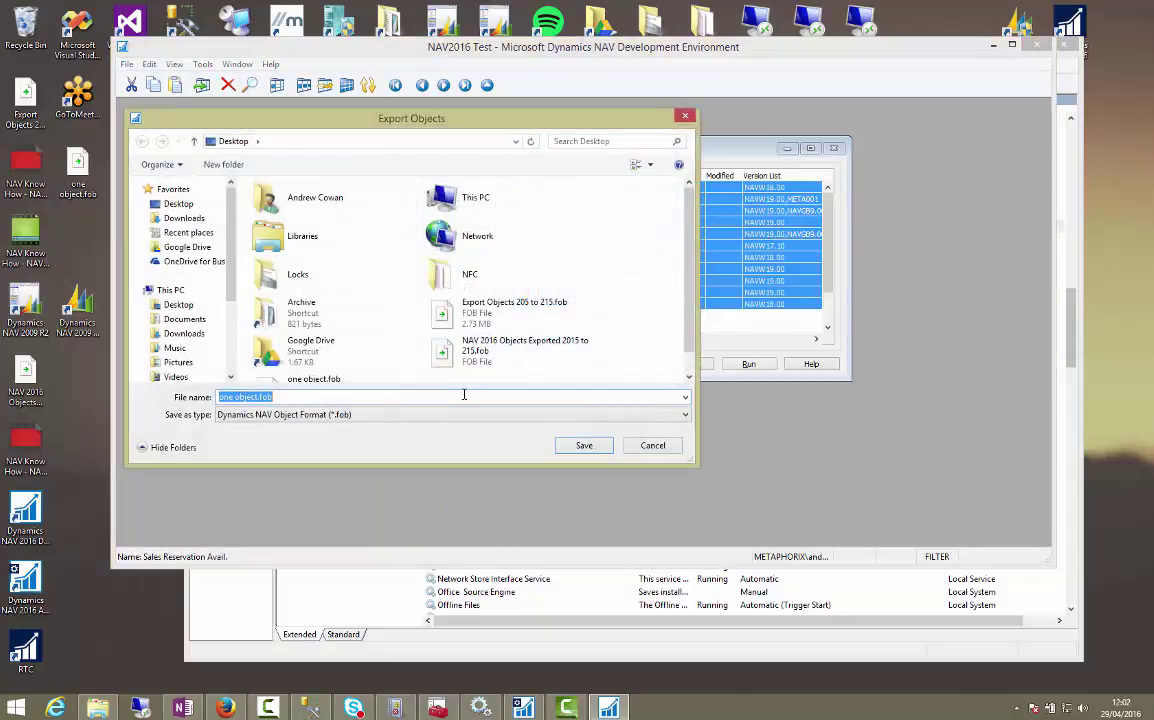
type("204 to 215")
key("Return")
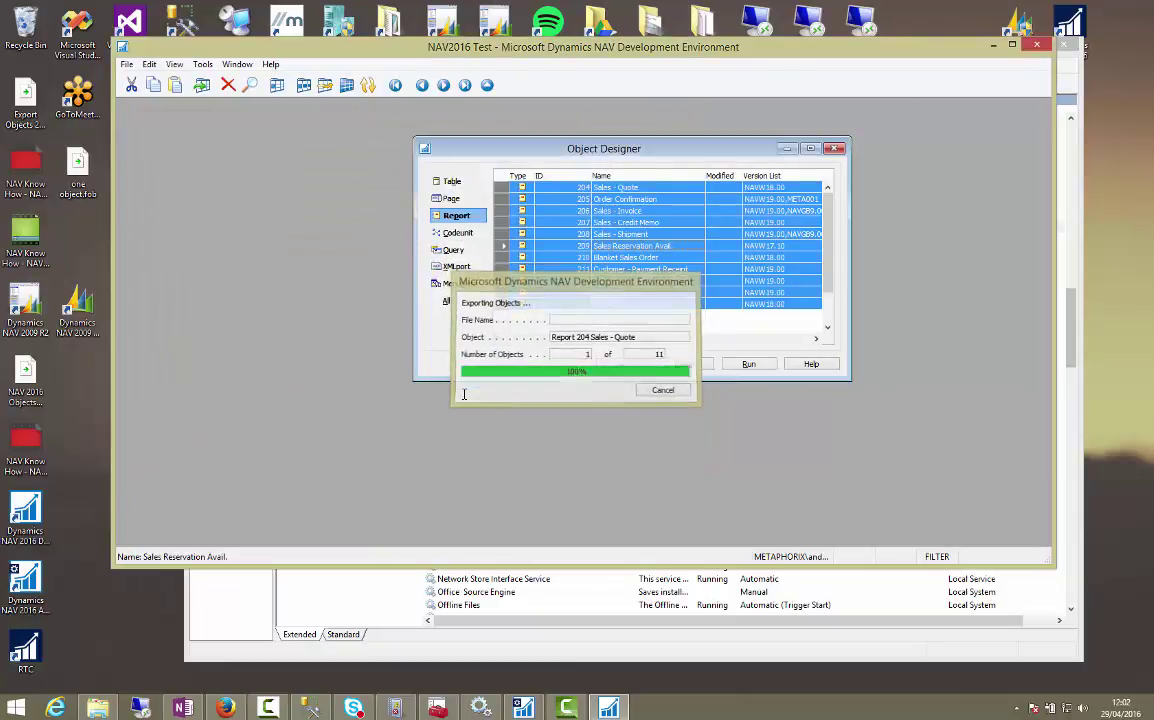
Close Object Designer, review the 'How to create a Test System' note, then switch to Management Studio.
key("Escape")
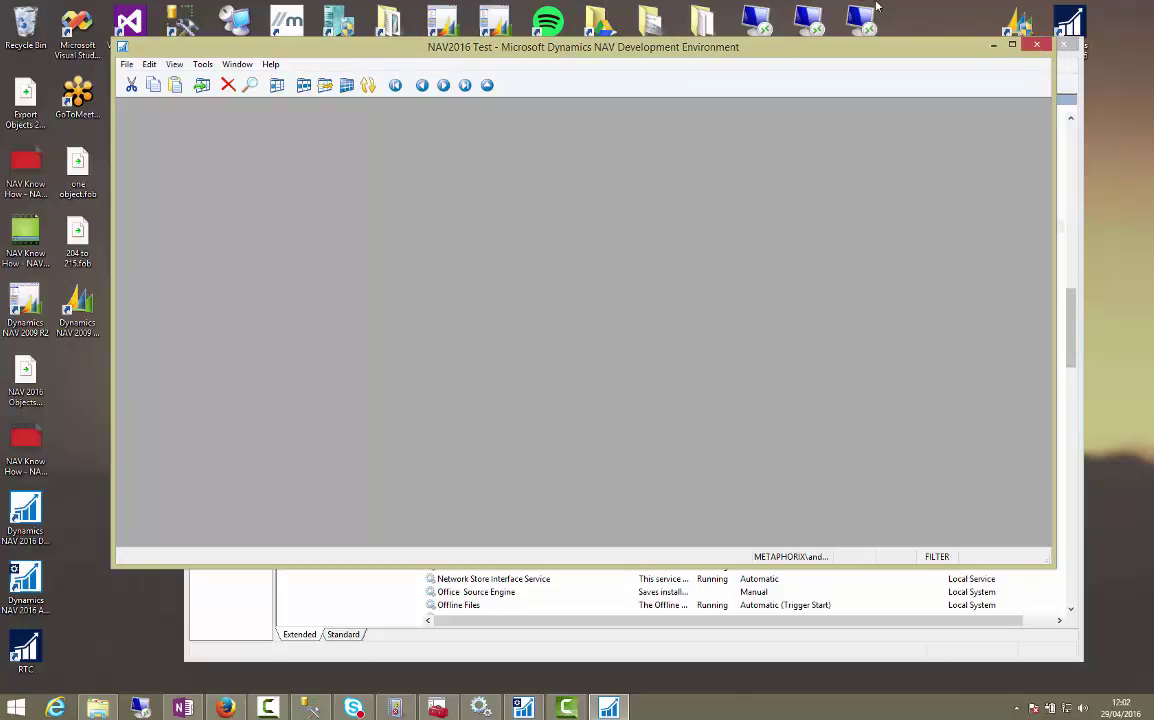
key("alt+F4")
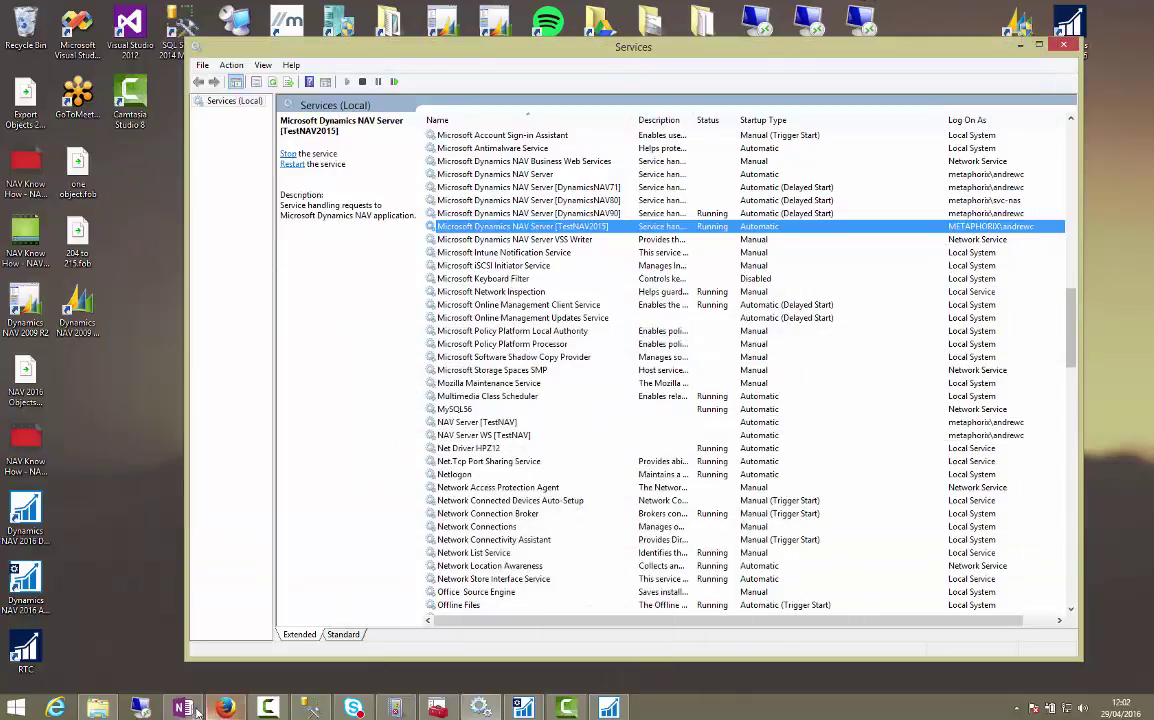
left_click(183, 708)
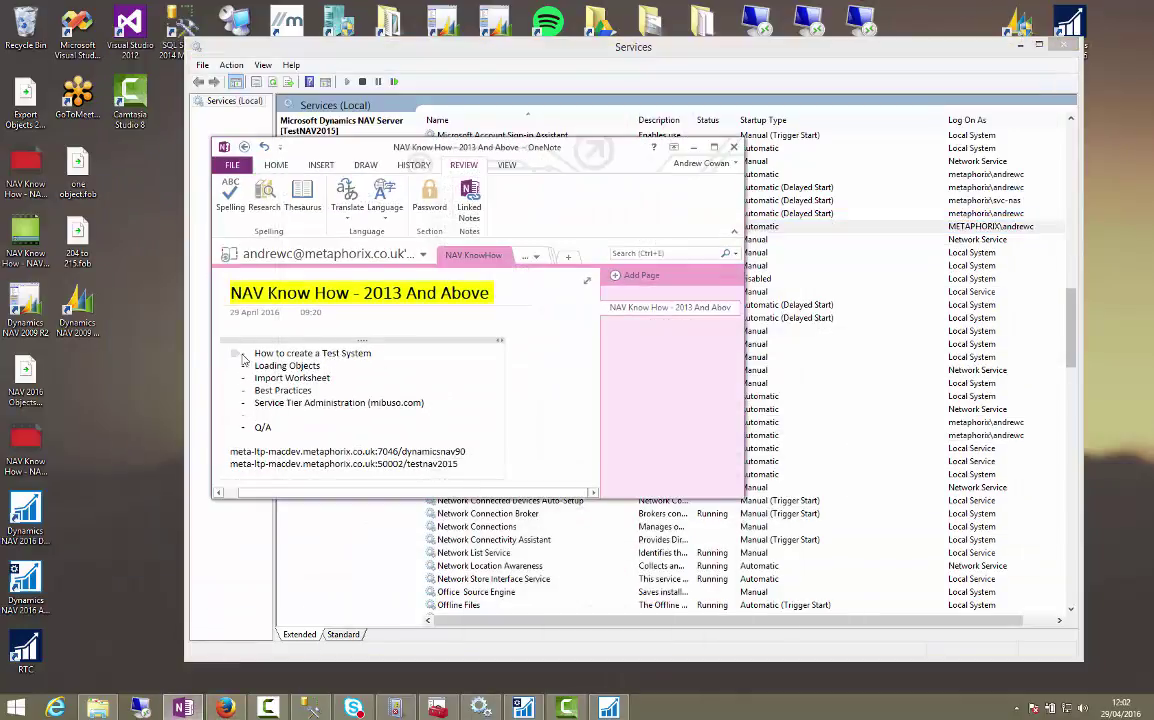
triple_click(288, 353)
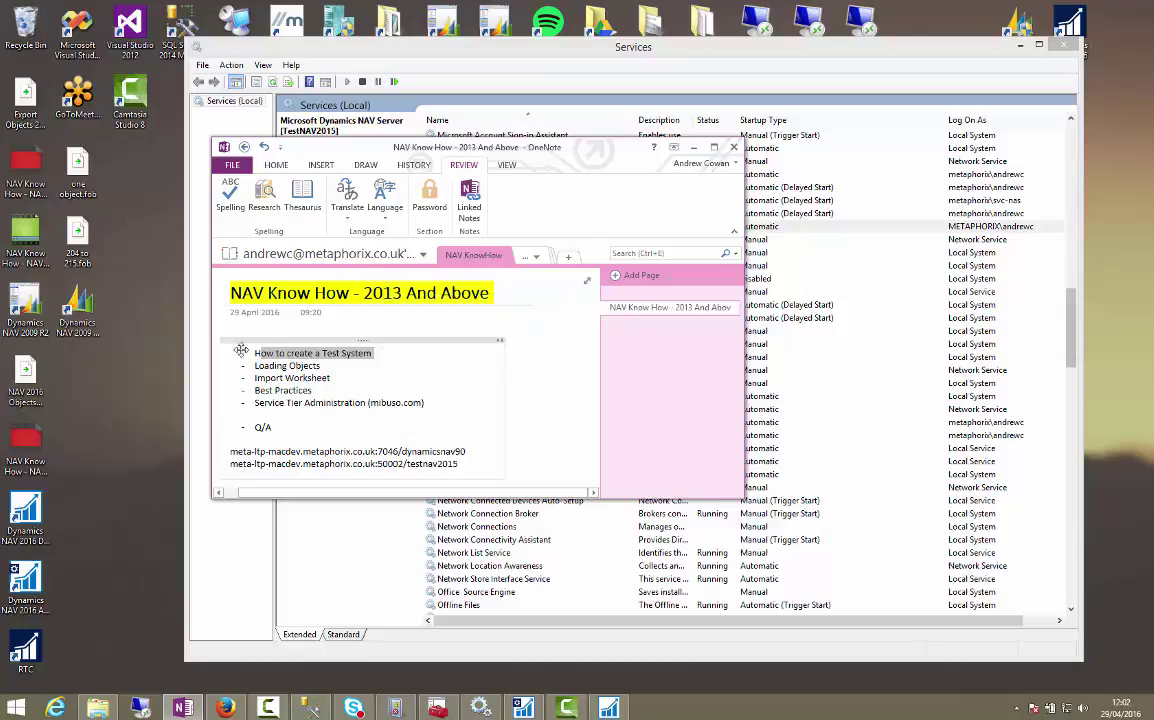
left_click(310, 708)
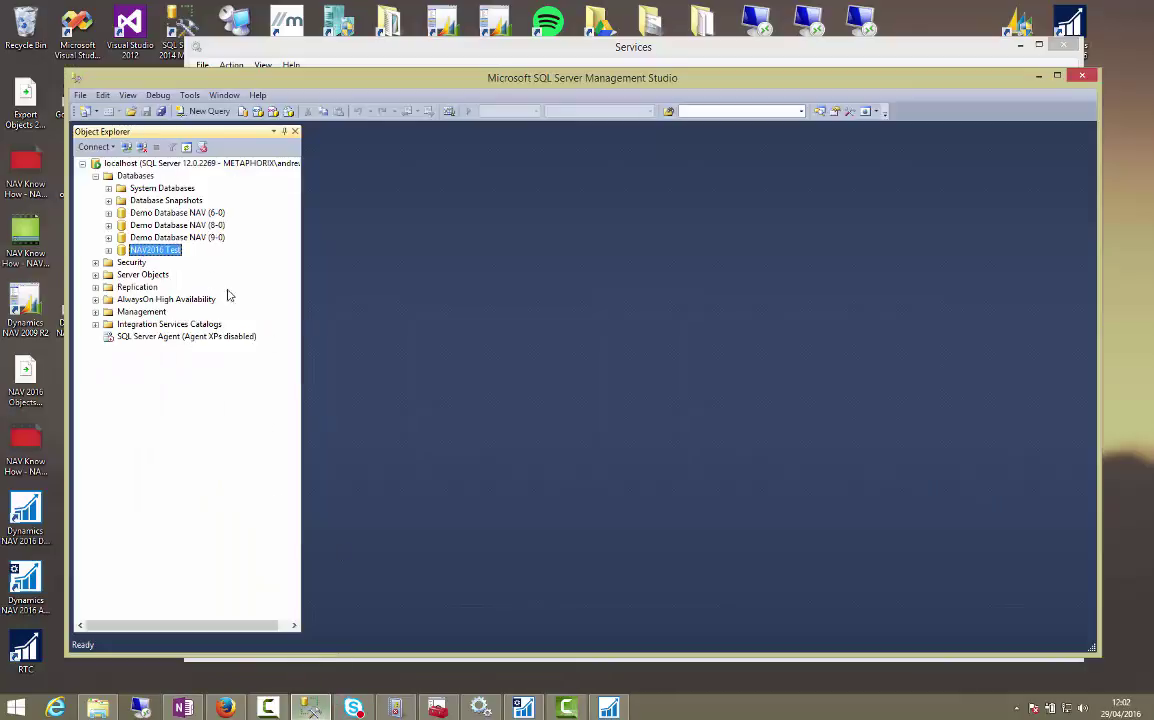
left_click(149, 238)
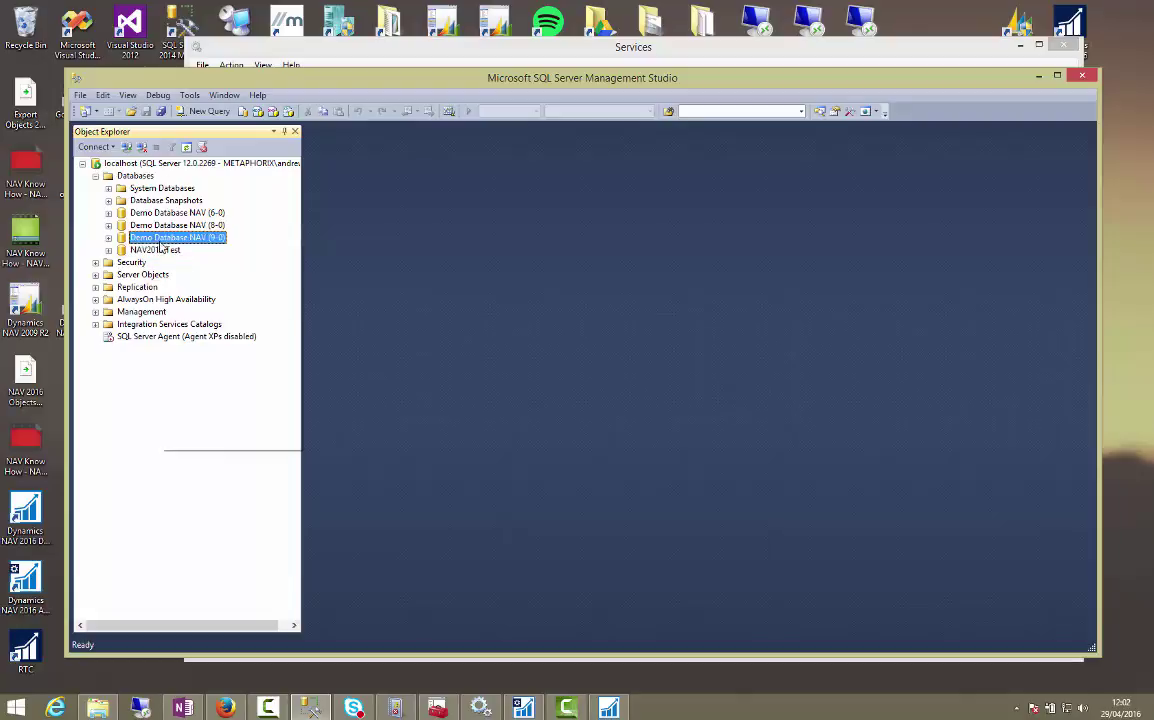
right_click(157, 242)
mouse_move(277, 305)
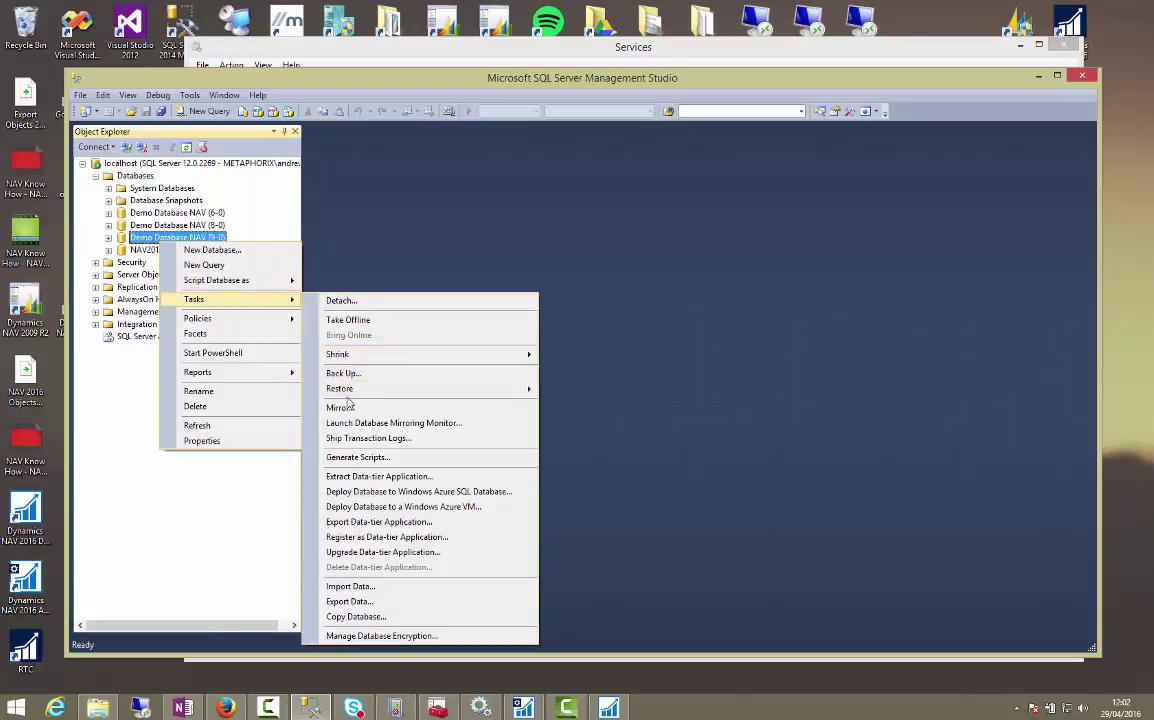
left_click(106, 162)
right_click(135, 176)
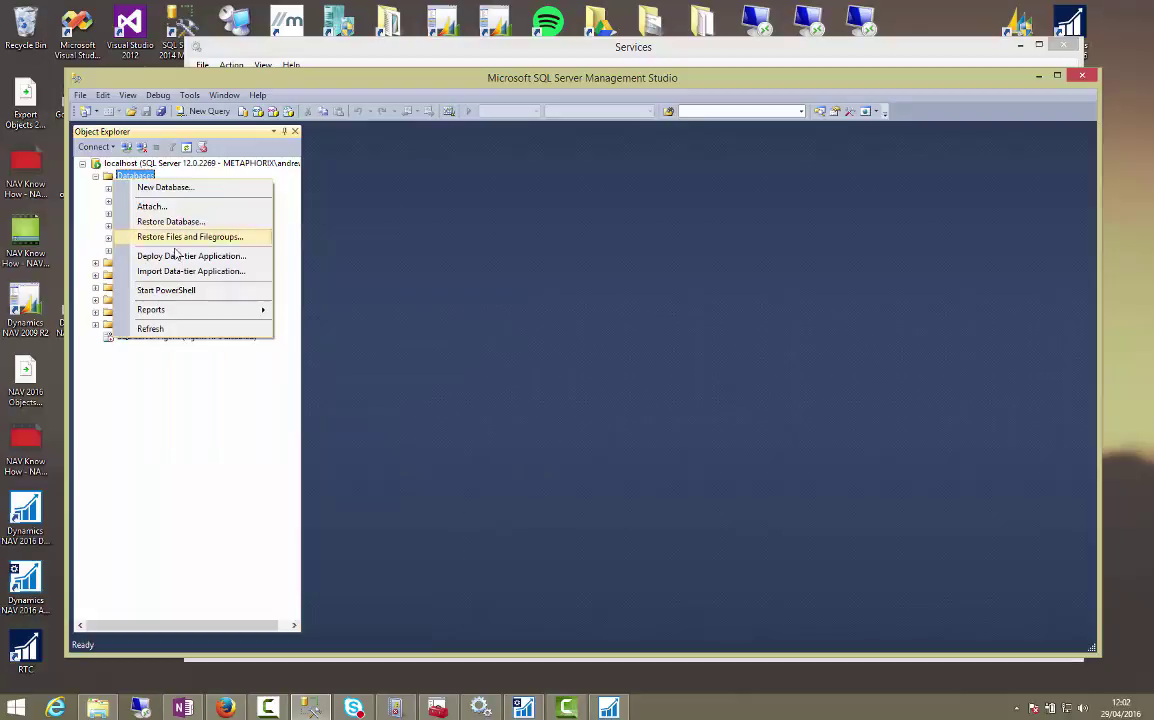
key("Escape")
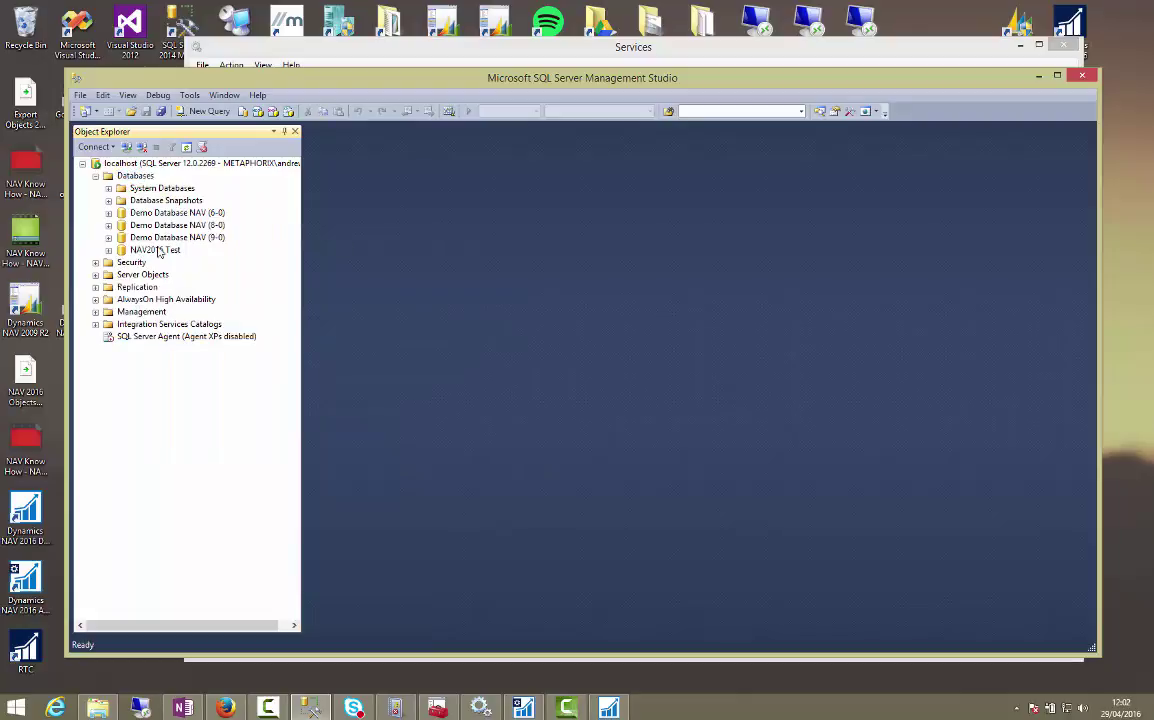
left_click(155, 250)
Verify the TestNAV2015 instance's Database Name is NAV2016 Test, then open that service's options in Services.
left_click(477, 643)
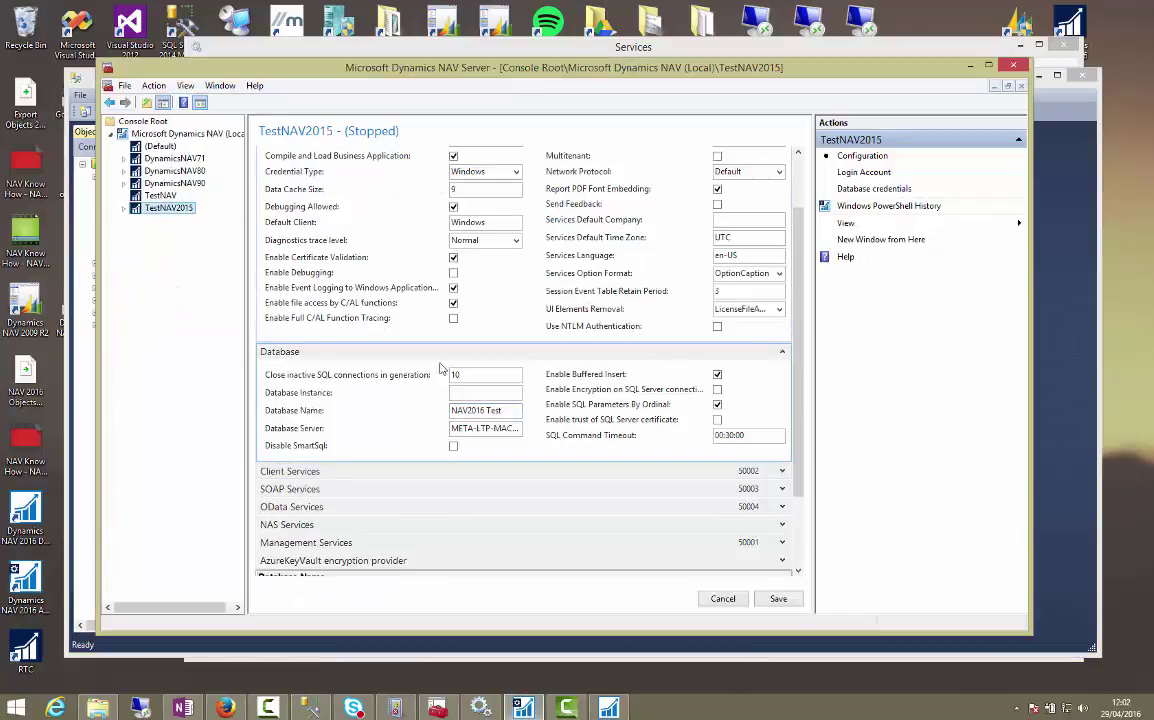
left_click(499, 411)
left_click_drag(499, 411, 440, 410)
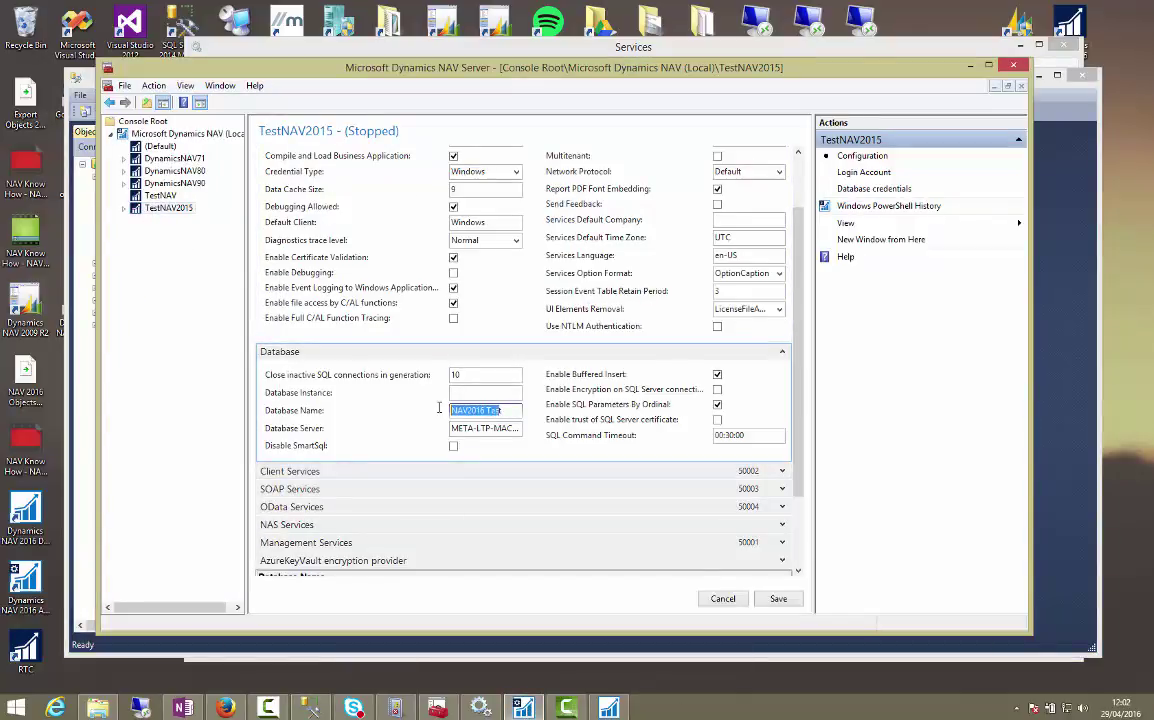
left_click(989, 68)
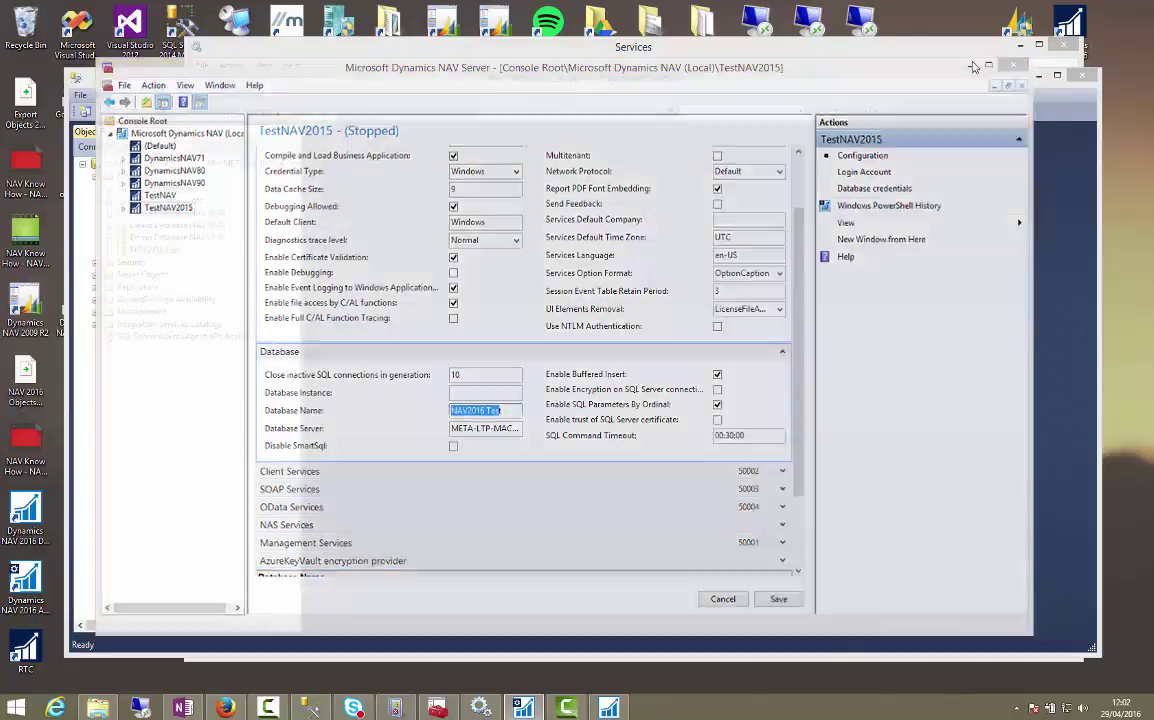
left_click(560, 47)
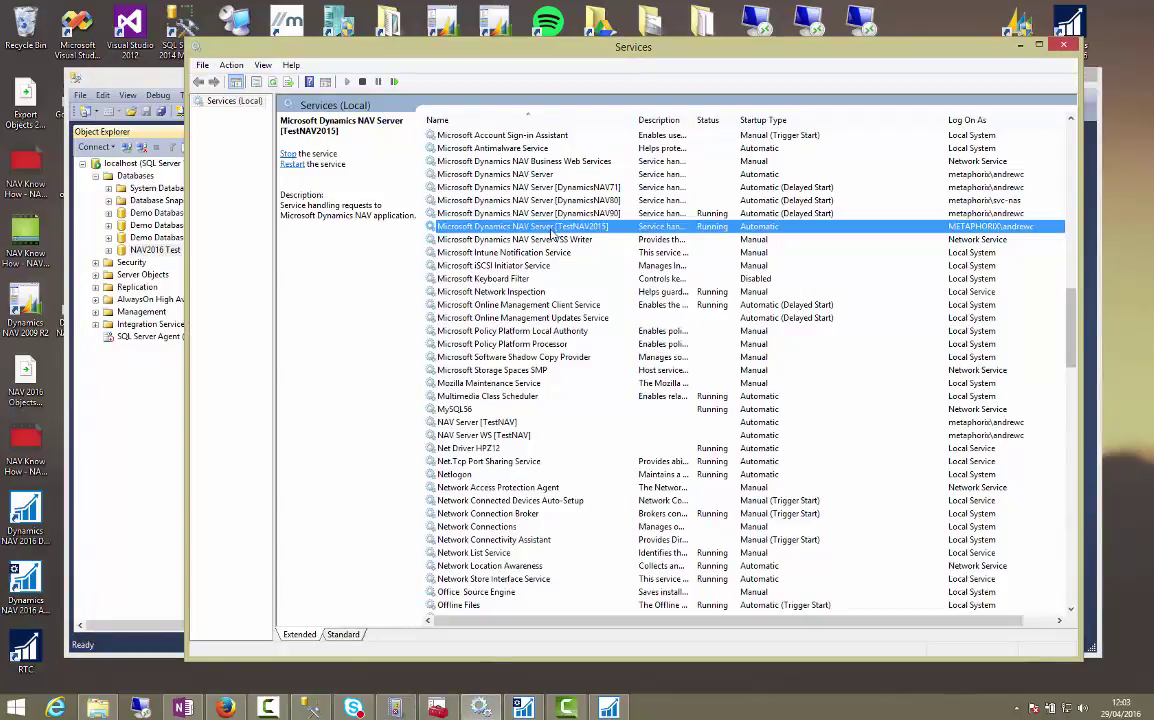
right_click(551, 233)
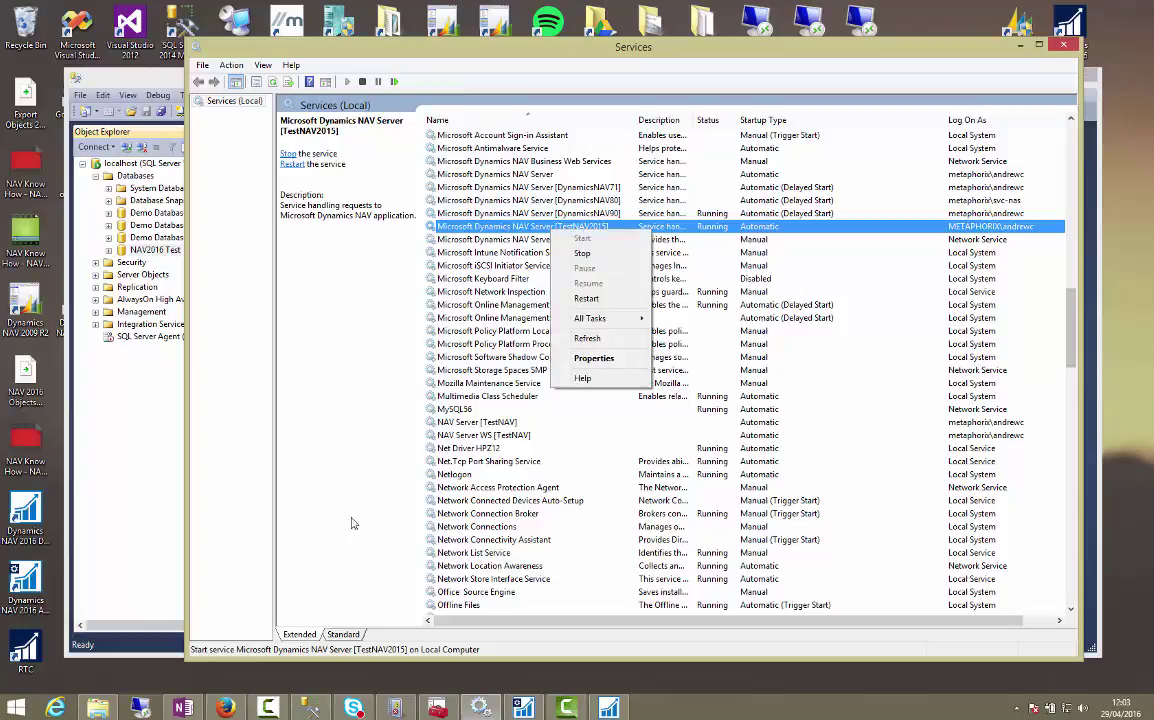
Show Database Information confirming NAV2016 Test on the 50002/testnav2015 instance, moving the dialog up-left.
left_click(609, 707)
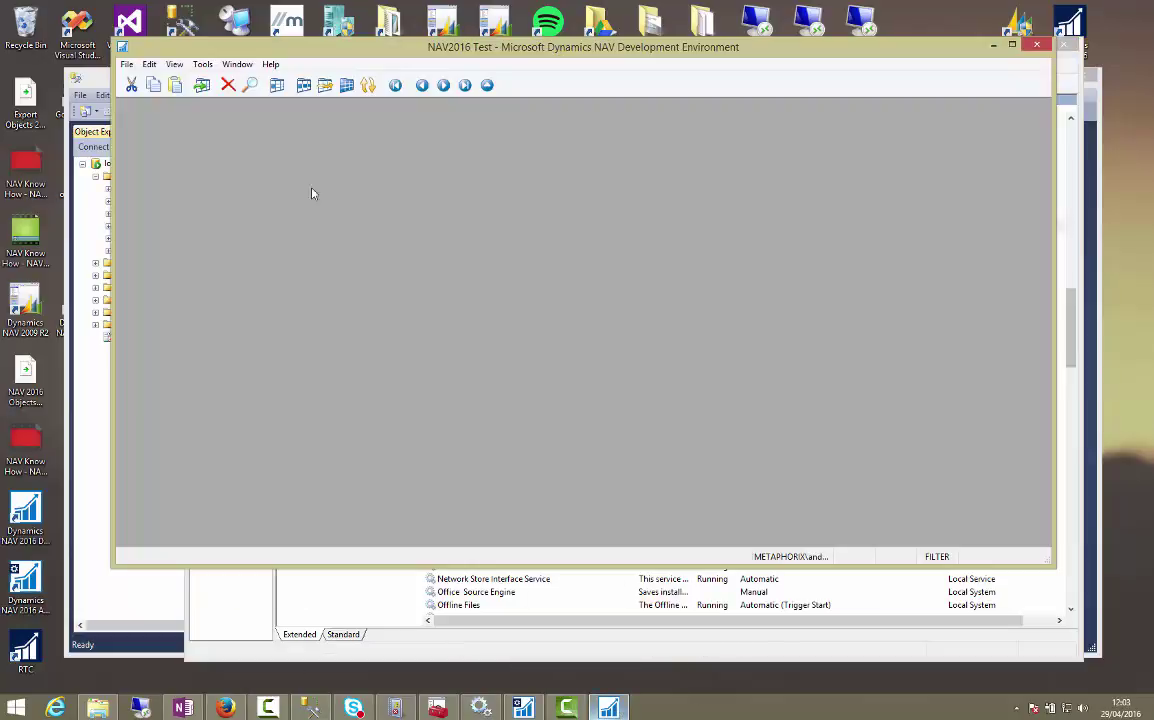
left_click(127, 63)
mouse_move(191, 100)
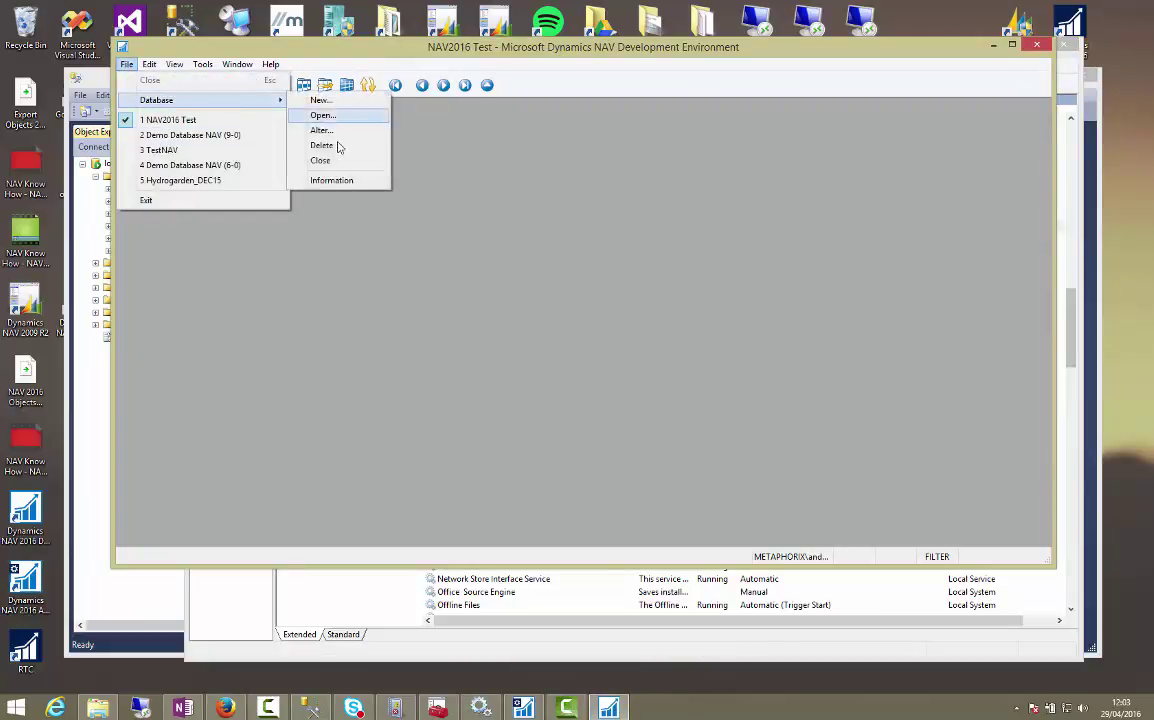
left_click(341, 181)
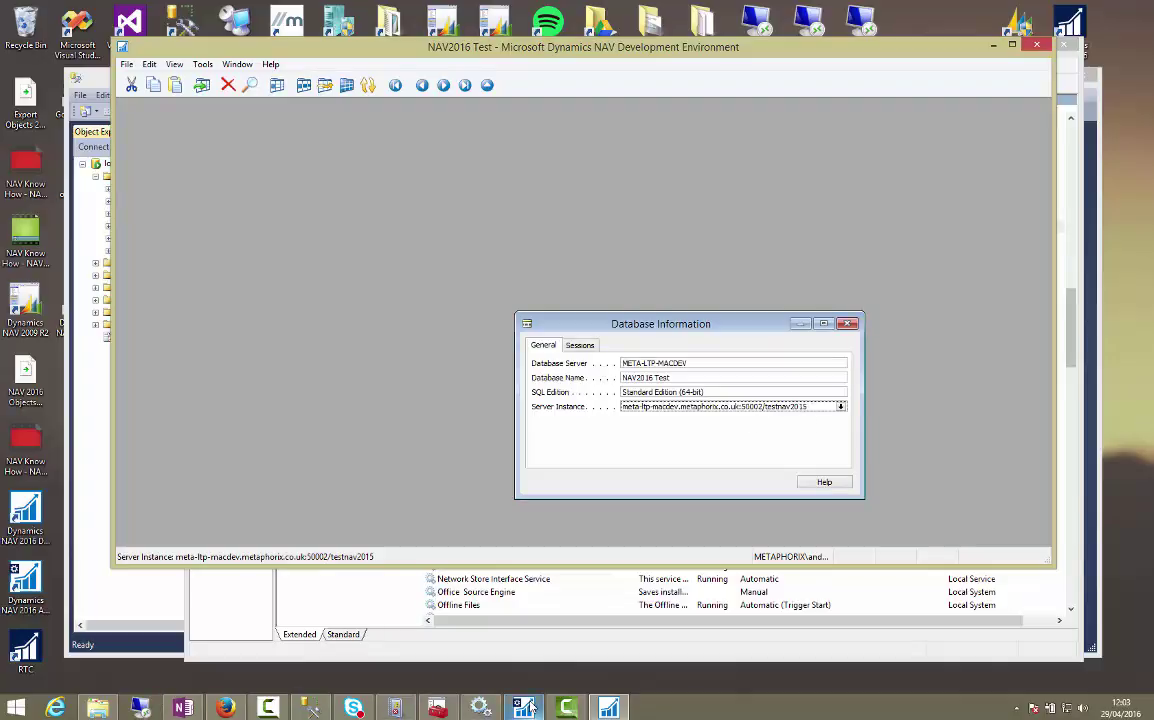
left_click(42, 578)
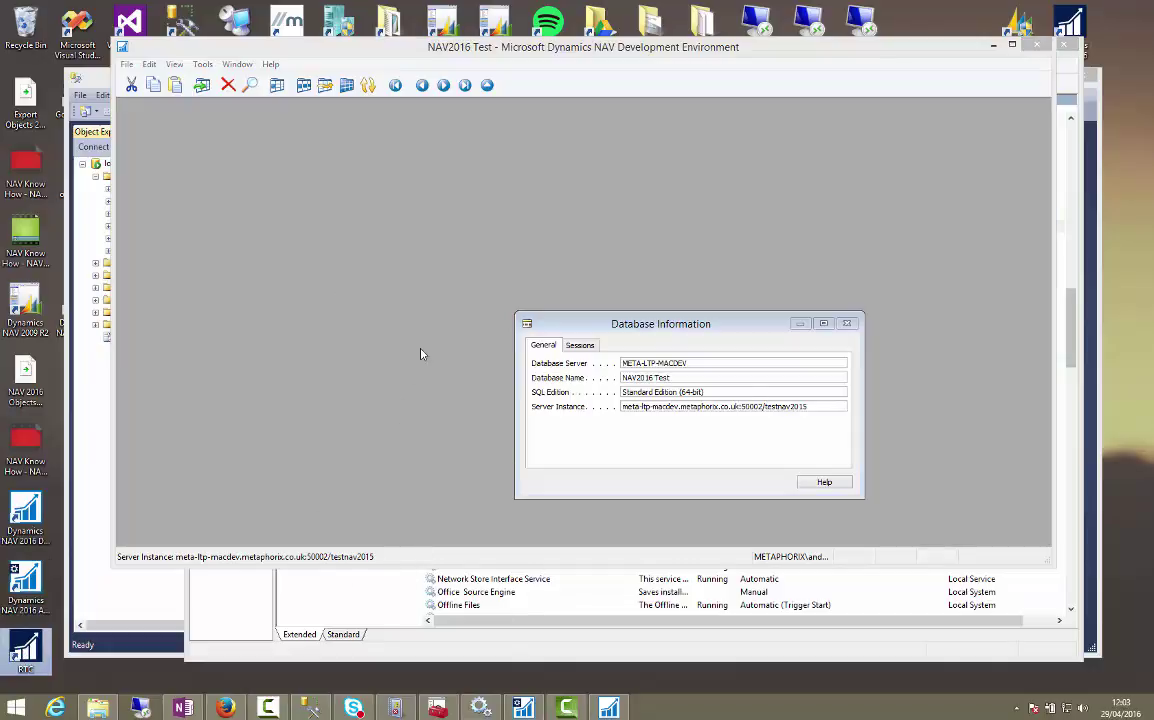
left_click(566, 307)
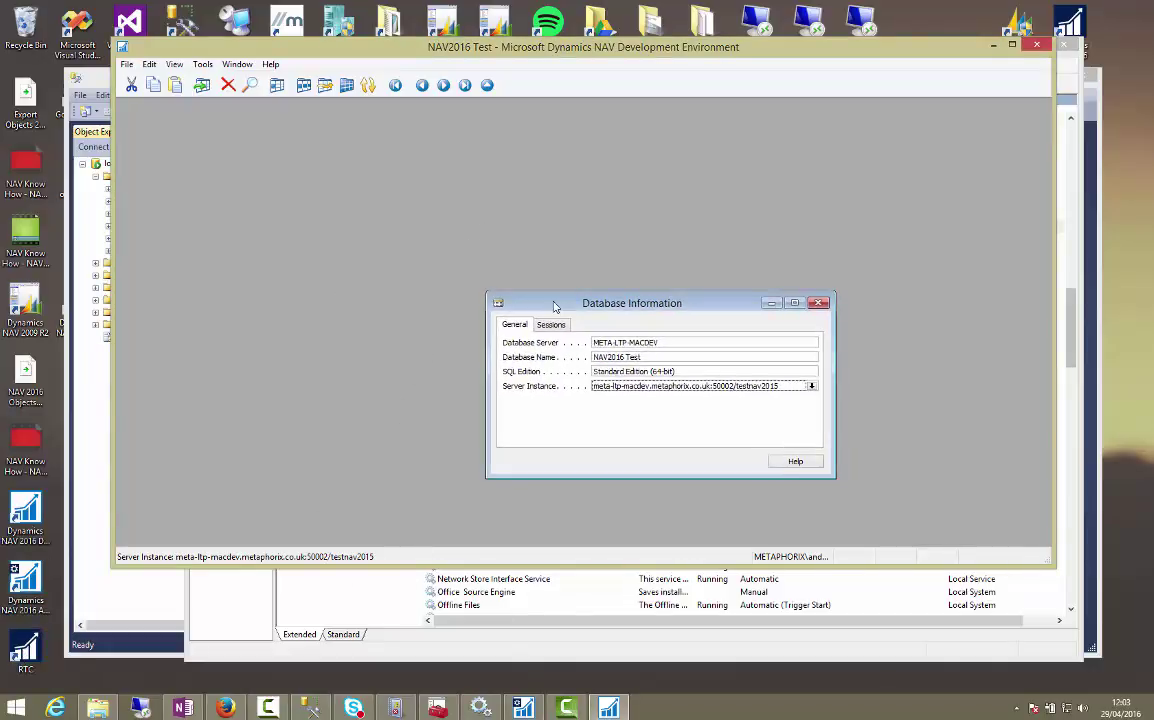
left_click_drag(555, 305, 514, 264)
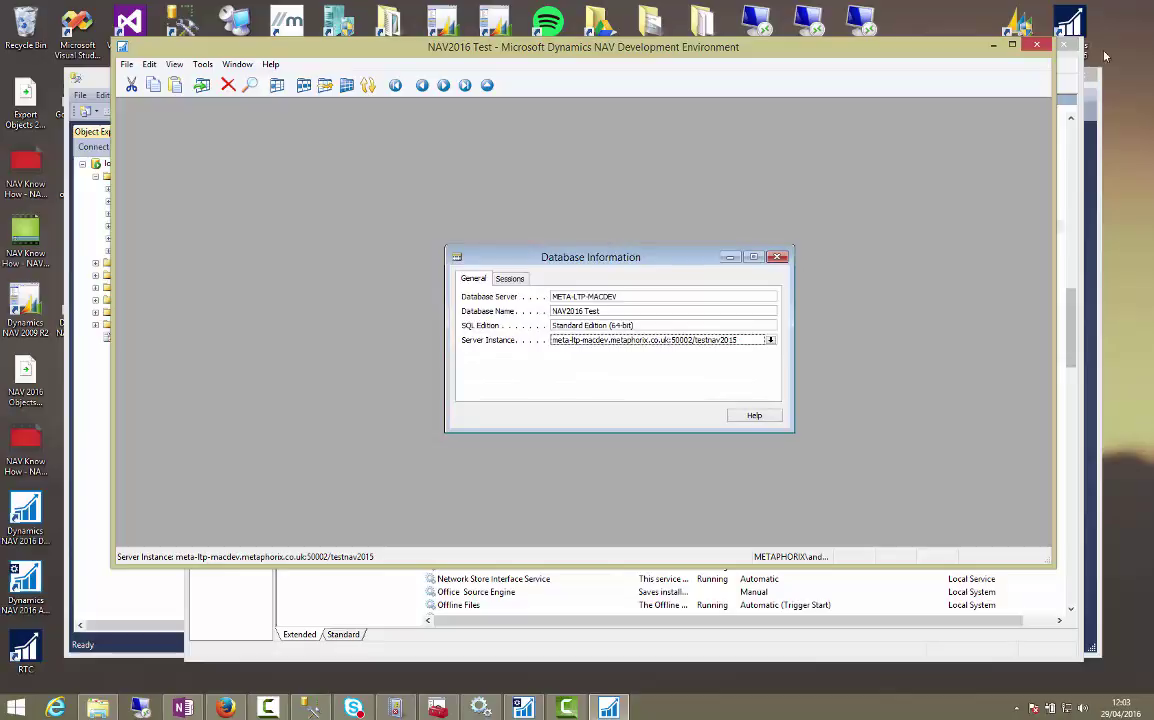